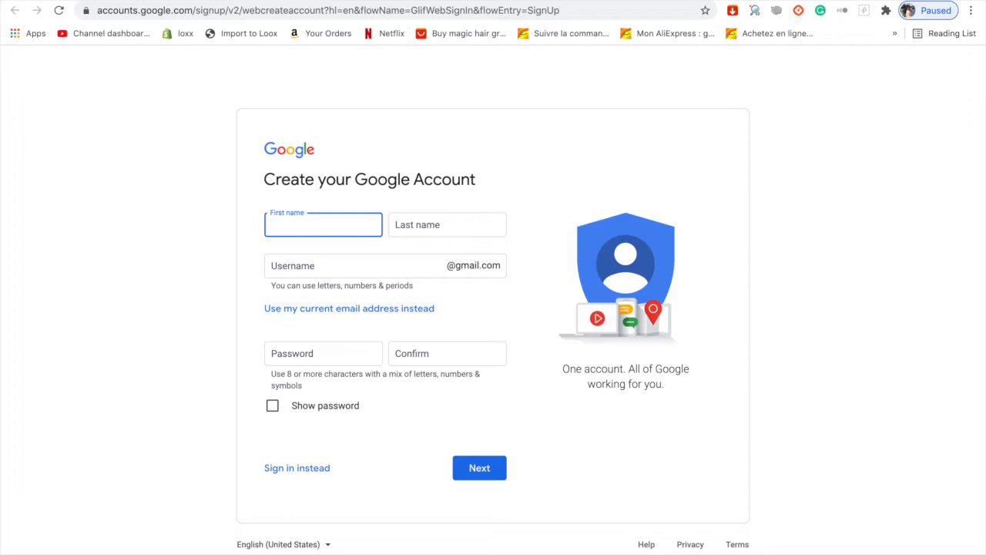
Step: Enter the account holder's first and last name in the Google Account sign-up form
key(BackSpace)
key(BackSpace)
click(473, 225)
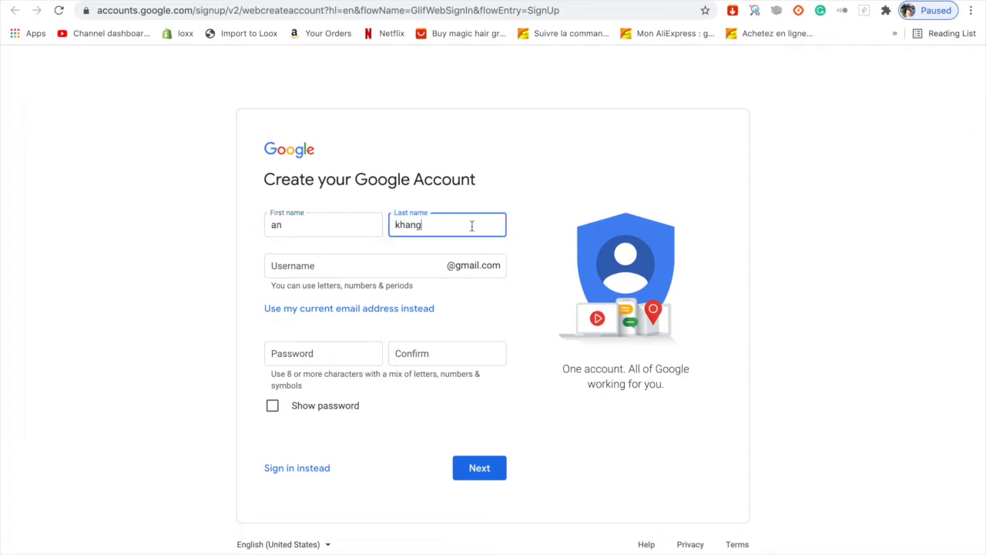
Step: Enter the desired Gmail username and check whether it is available
key(Tab)
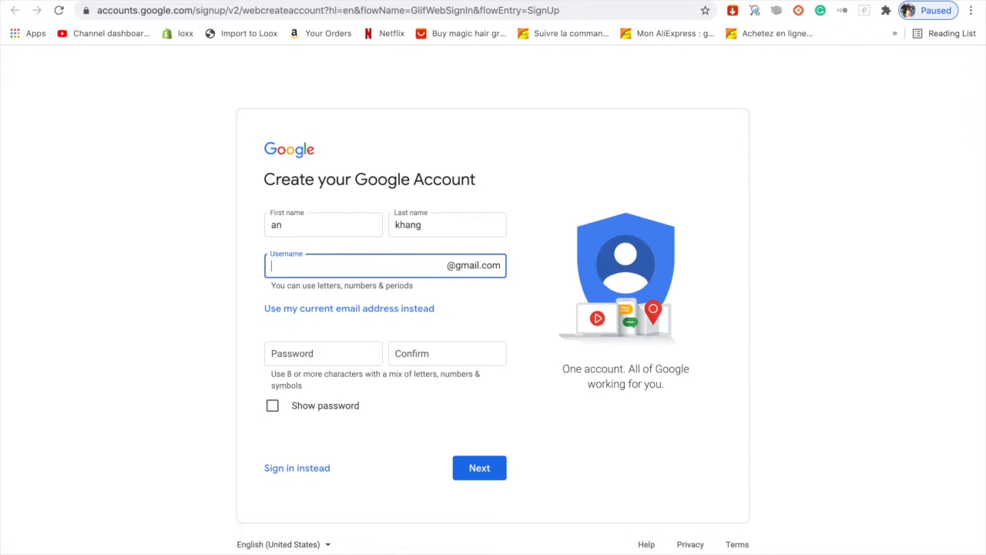
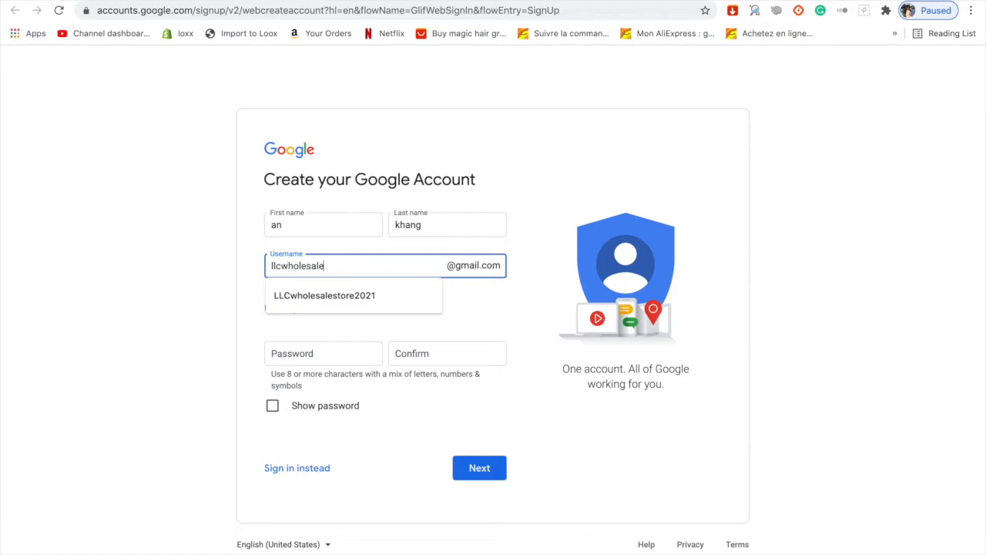
click(483, 307)
click(403, 251)
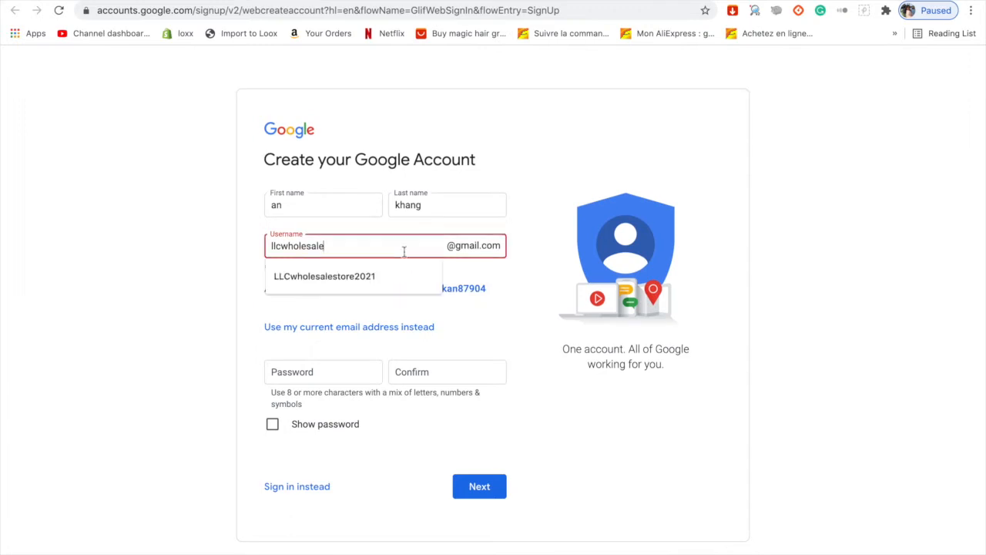
click(445, 271)
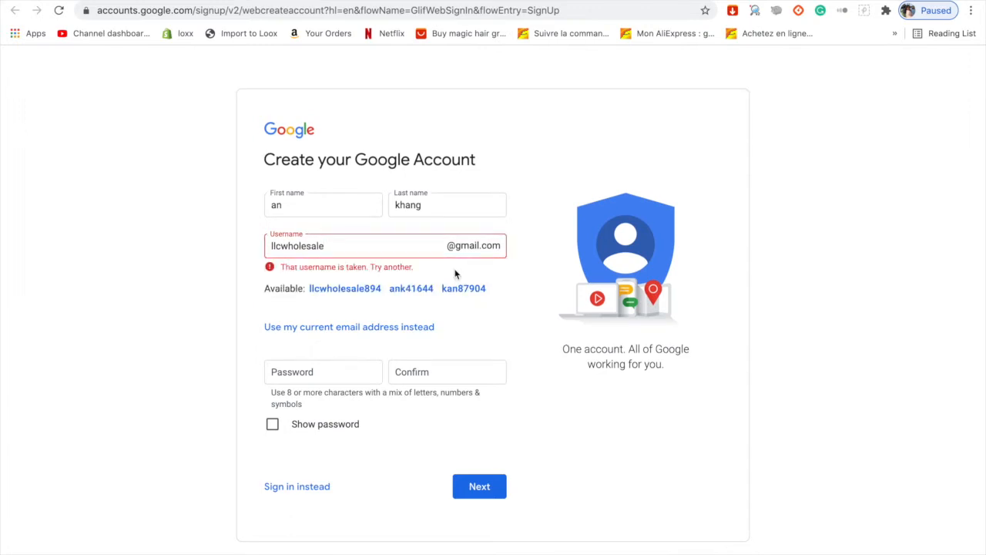
Step: Append 2022 to the Gmail username and check its availability again
click(375, 247)
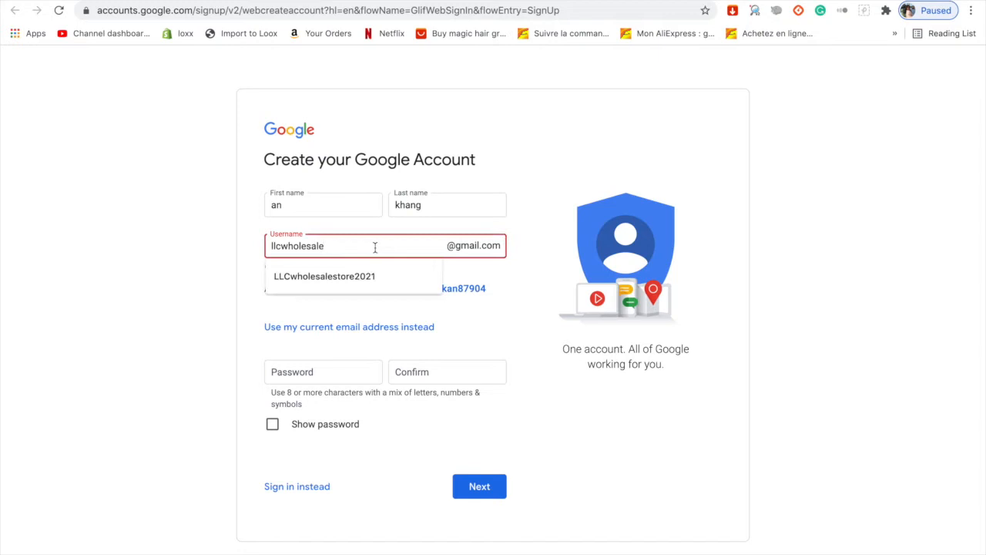
text(2022)
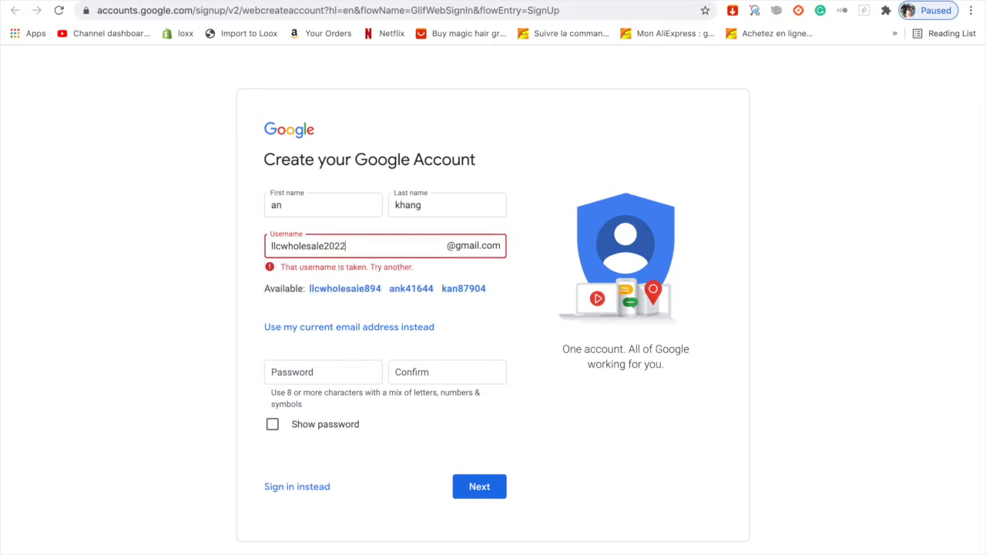
click(461, 275)
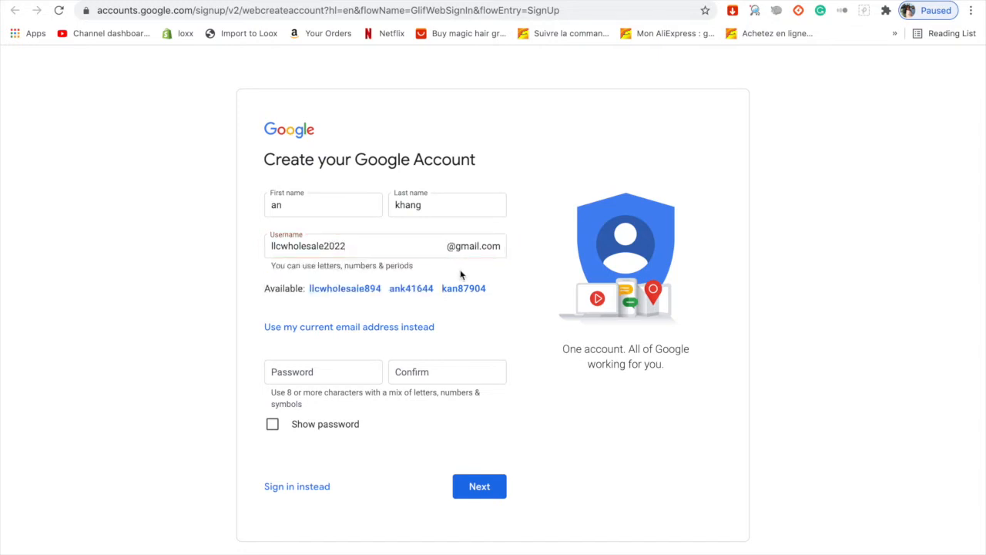
Step: Enter the new account password, repeat it in the confirmation field, and submit the sign-up form
click(330, 374)
text(l)
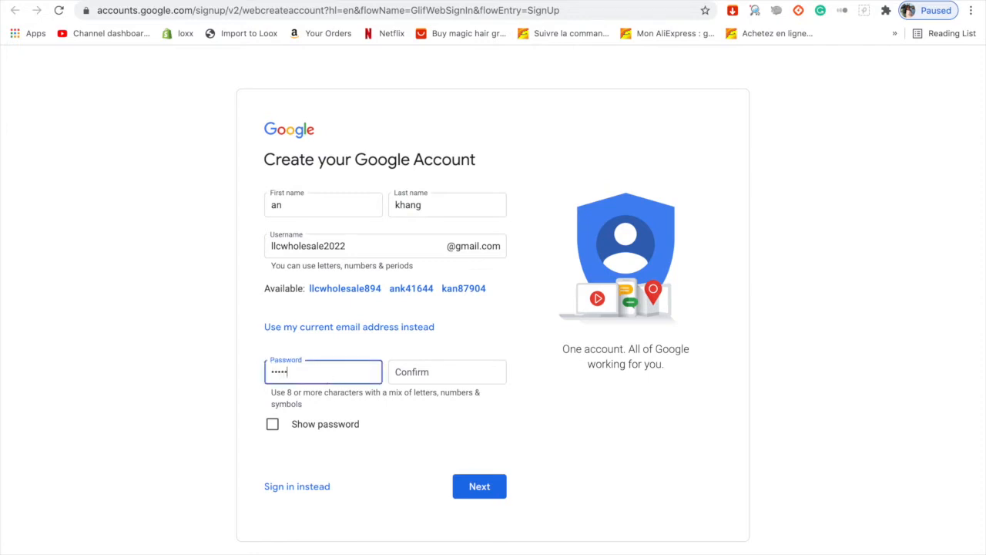
click(445, 373)
text(•••••••••)
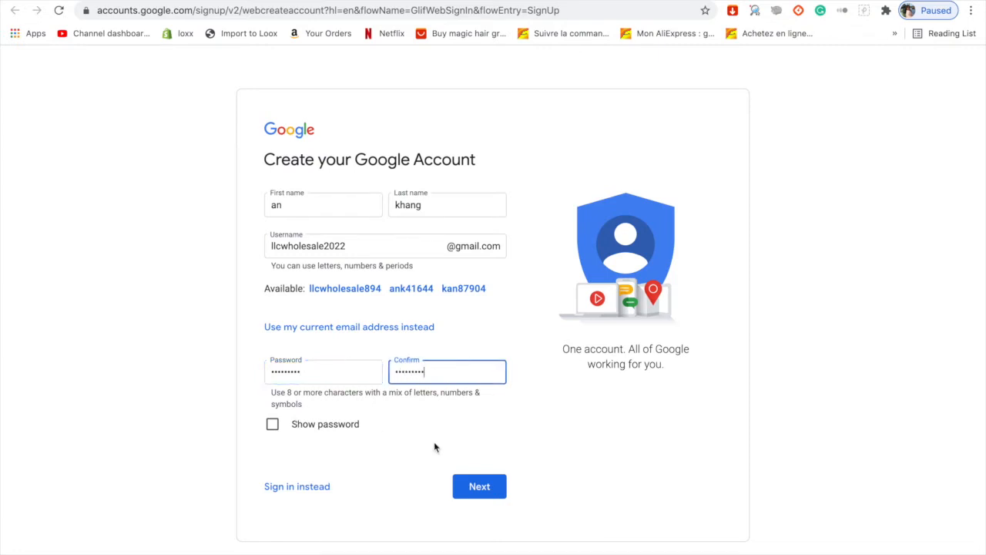
click(473, 484)
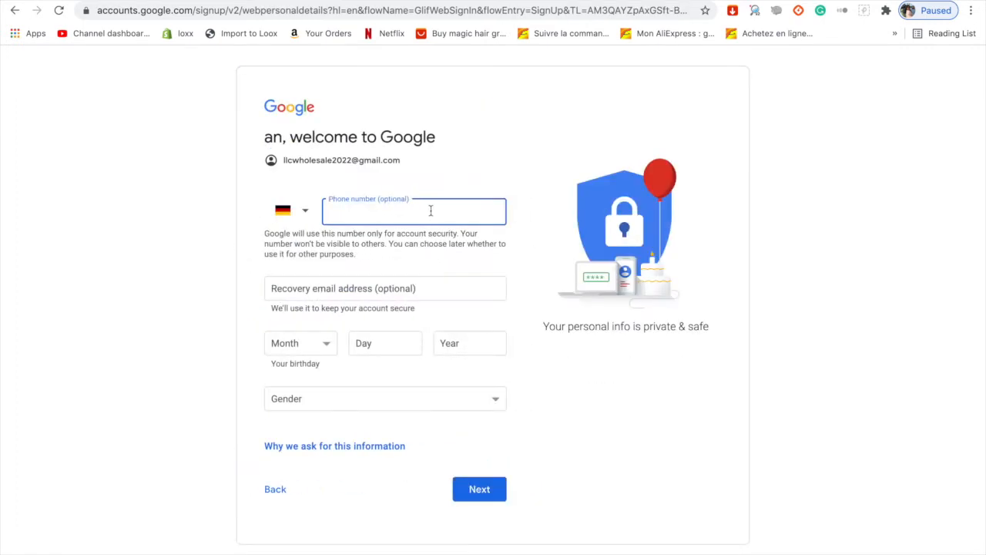
Step: Fill in the phone number and the full date of birth on the personal details form
click(429, 210)
click(475, 154)
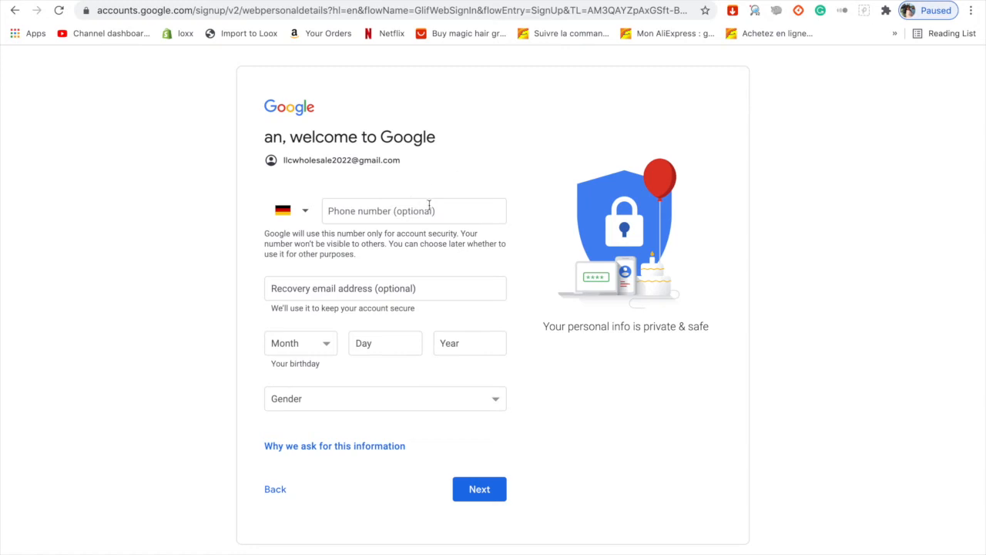
click(300, 343)
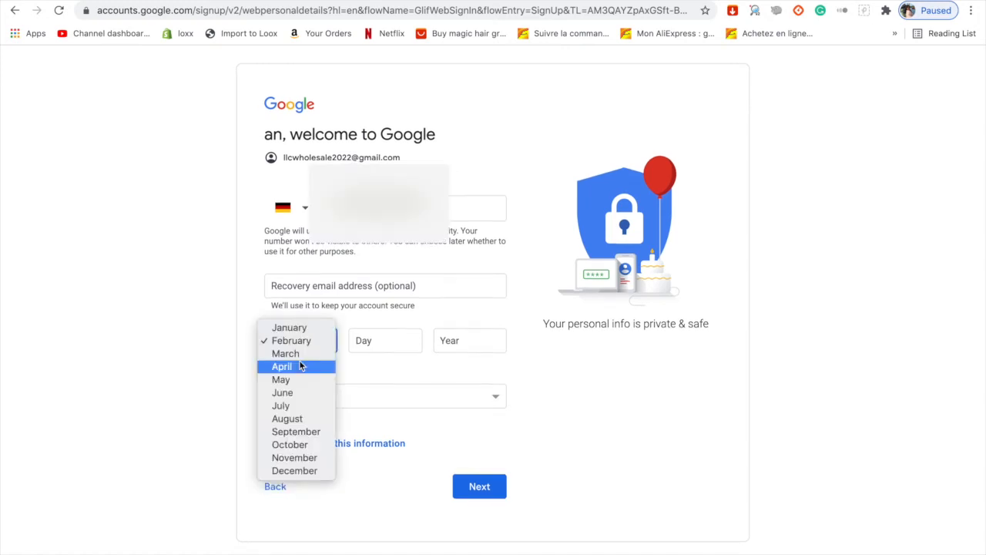
click(293, 444)
click(378, 342)
text(15)
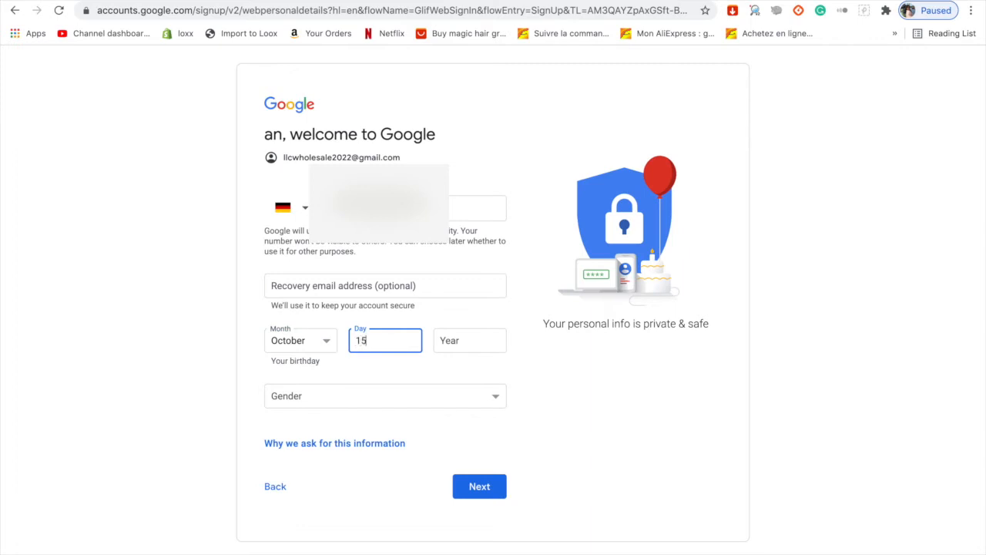
click(459, 332)
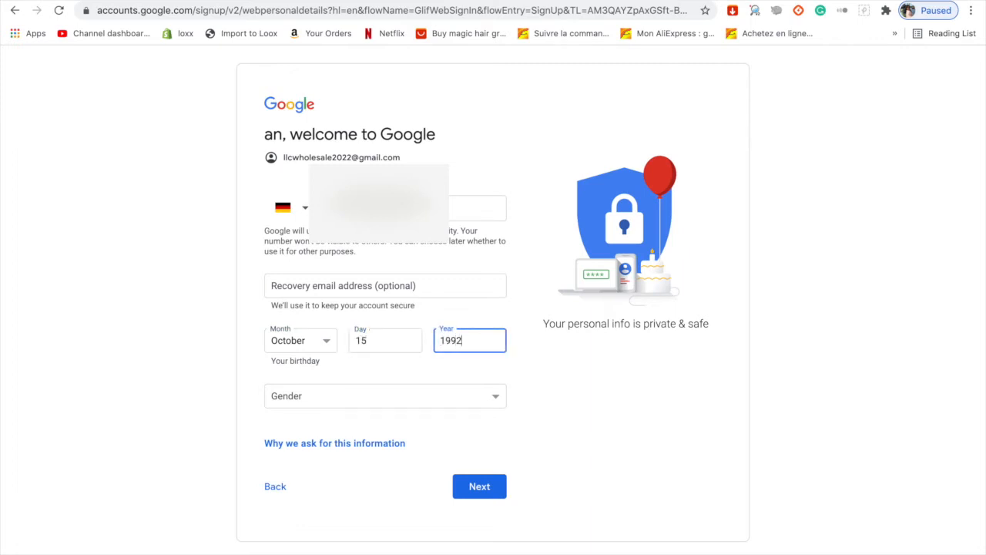
Step: Select the account holder's gender and submit the personal details
click(403, 397)
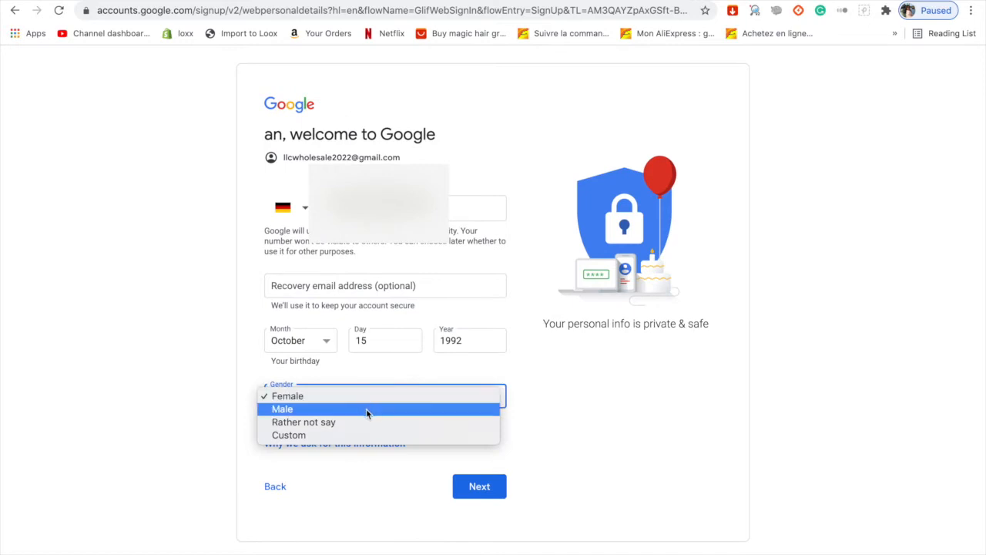
click(336, 398)
click(354, 402)
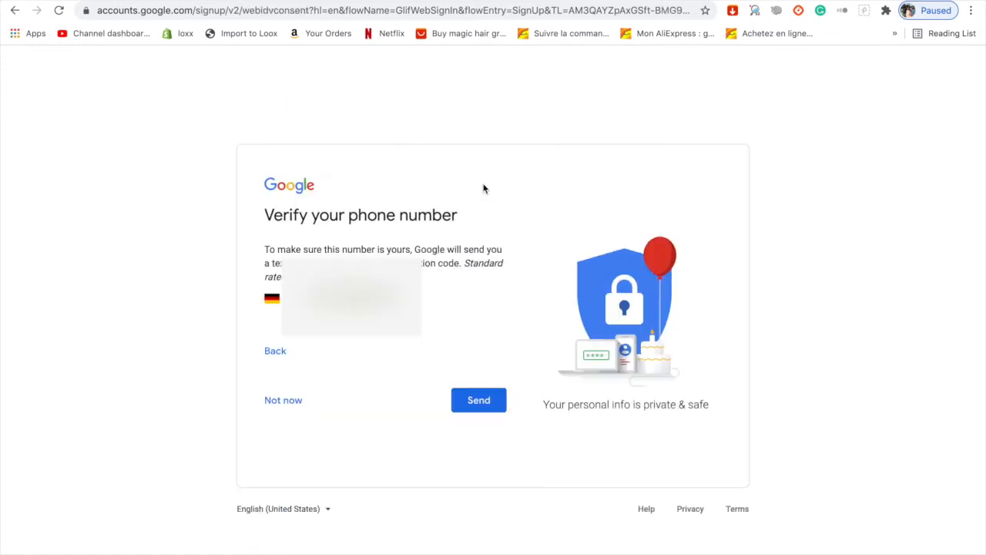
Step: Request a text message, enter the verification code, and verify the phone number
click(480, 403)
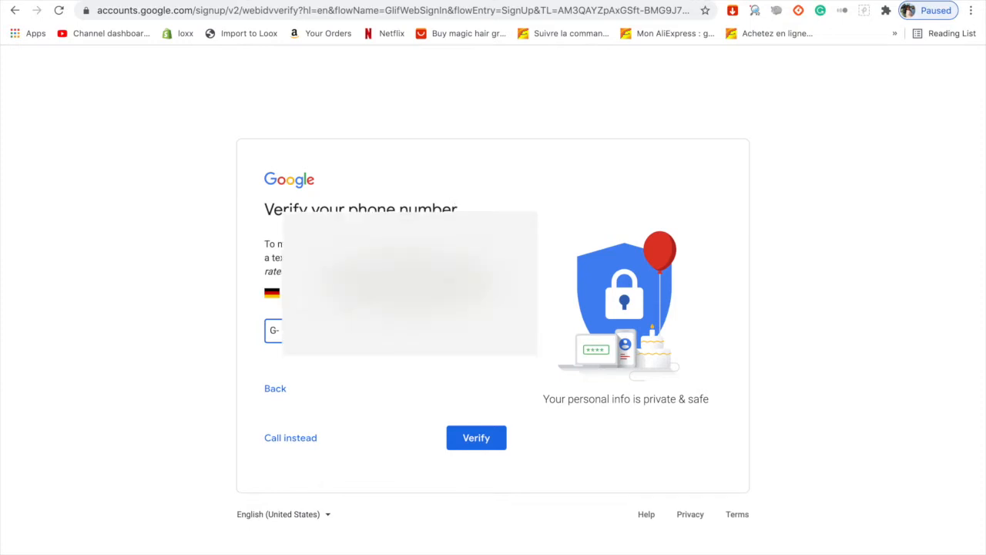
click(473, 437)
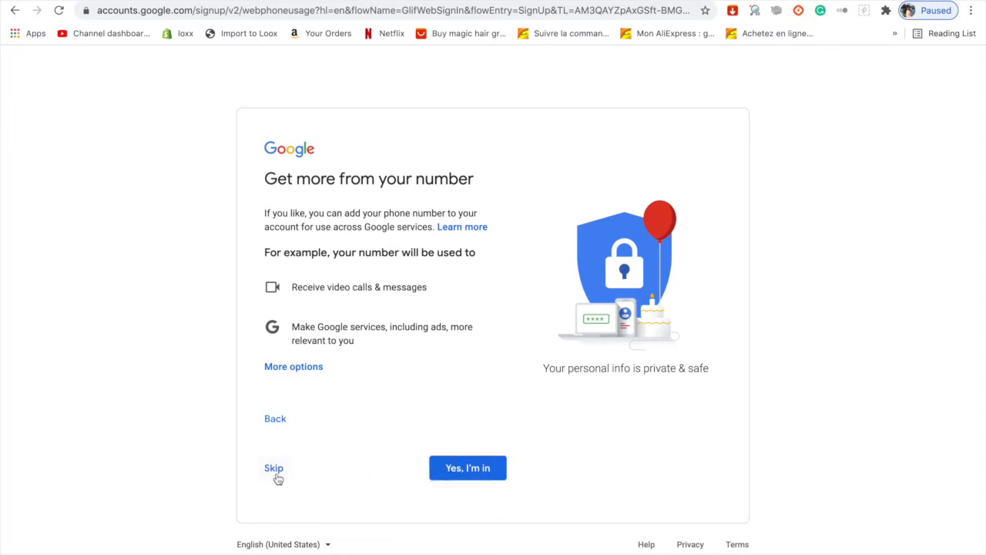
Step: Accept using the phone number across Google services and confirm the Express personalization (1 step) settings
click(454, 468)
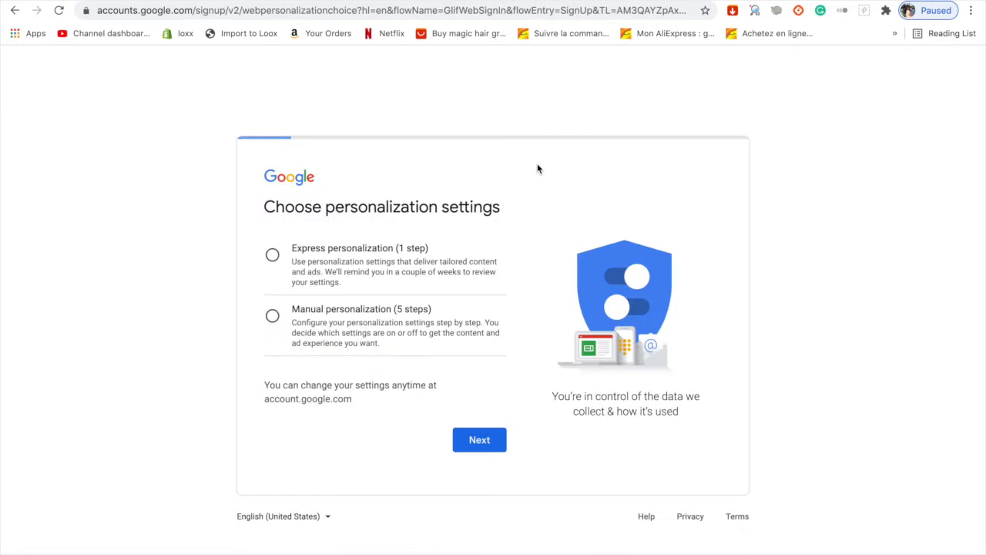
click(272, 255)
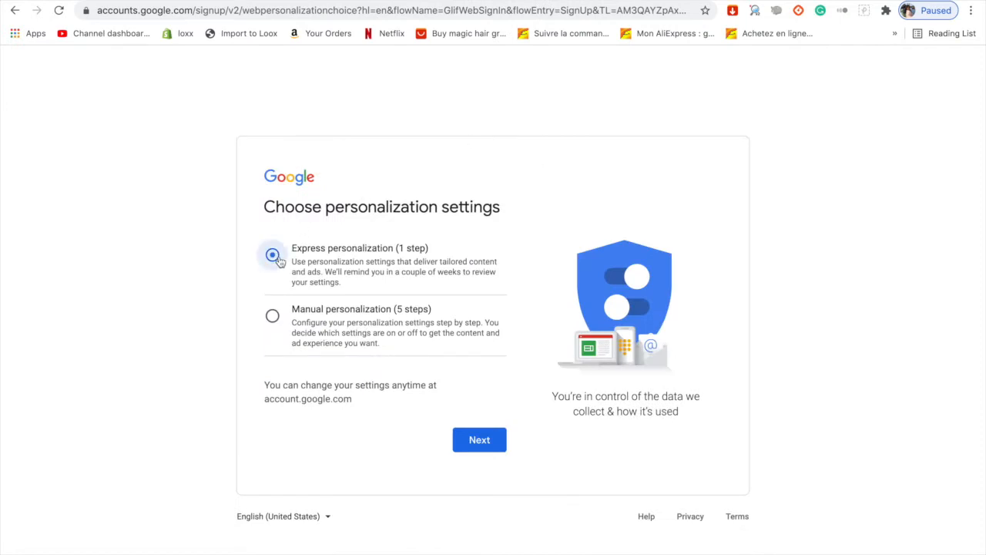
click(480, 439)
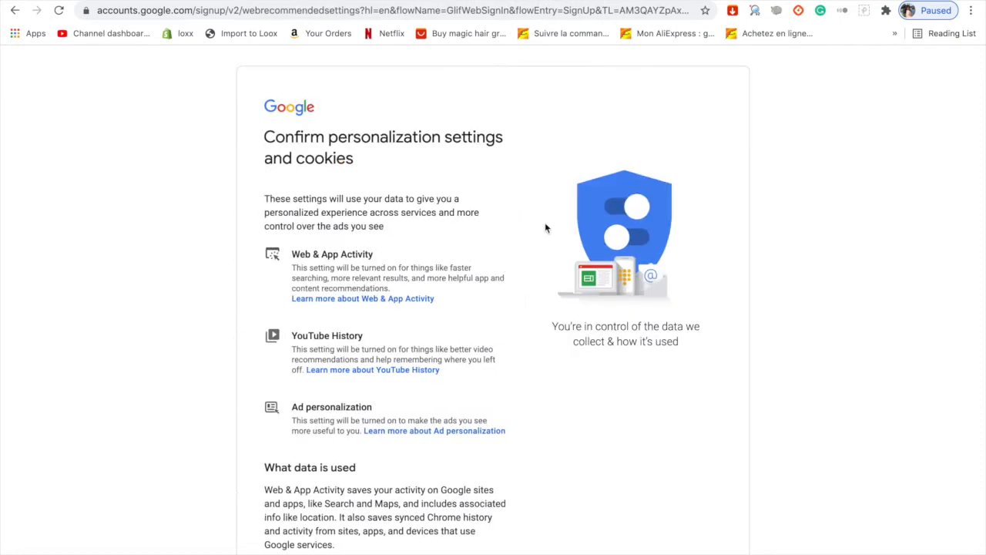
scroll(436, 299, down, 5)
scroll(531, 161, down, 10)
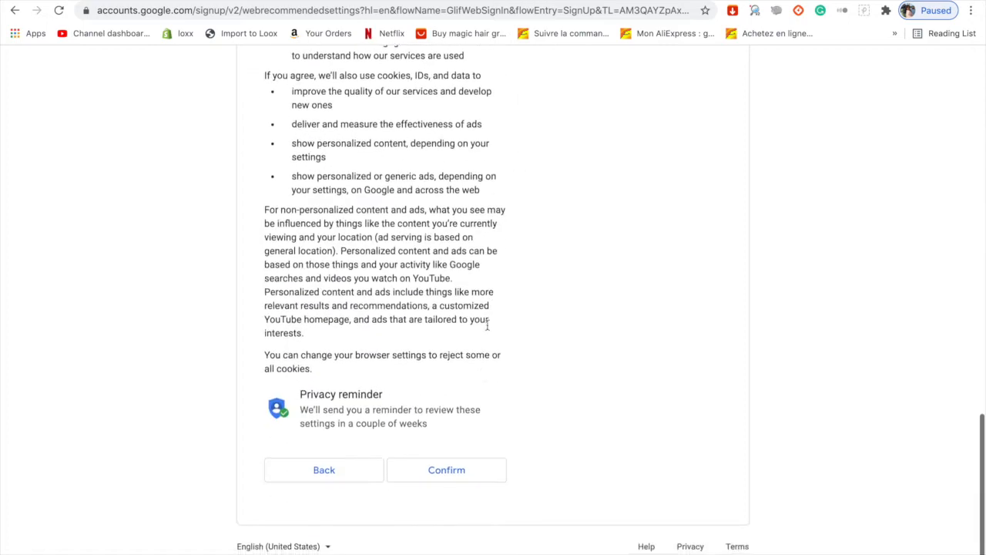
click(436, 493)
Step: Agree to Google's privacy policy and terms, and decline continuing in a new Chrome profile
scroll(447, 275, down, 10)
scroll(442, 323, up, 1)
scroll(442, 322, up, 4)
scroll(440, 359, down, 4)
scroll(452, 326, up, 2)
scroll(451, 378, up, 2)
scroll(454, 431, down, 5)
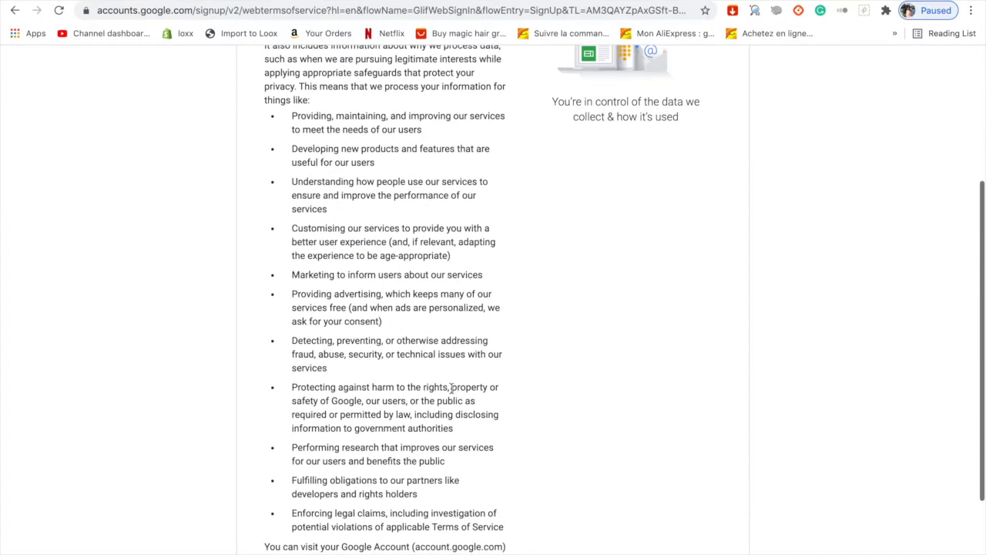
click(464, 475)
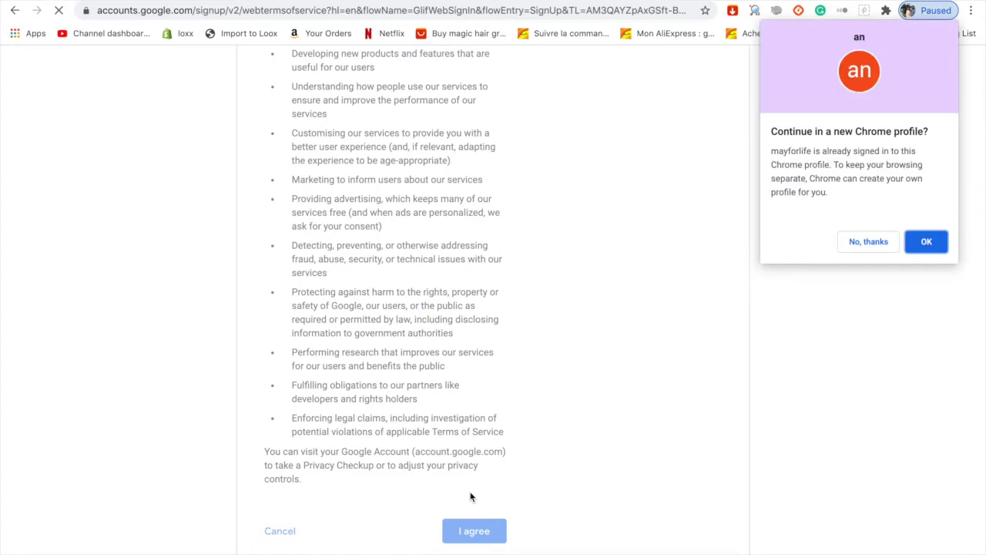
click(864, 243)
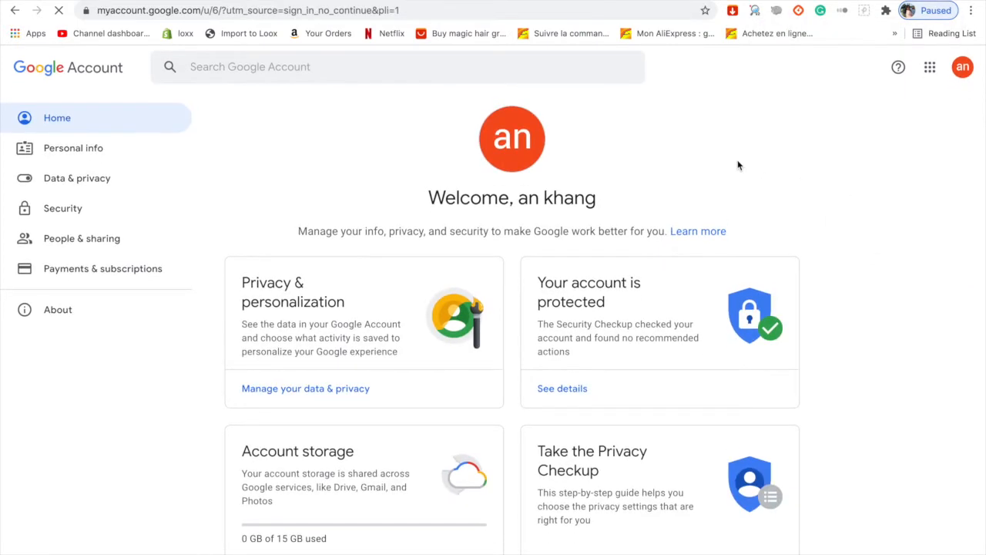
click(962, 67)
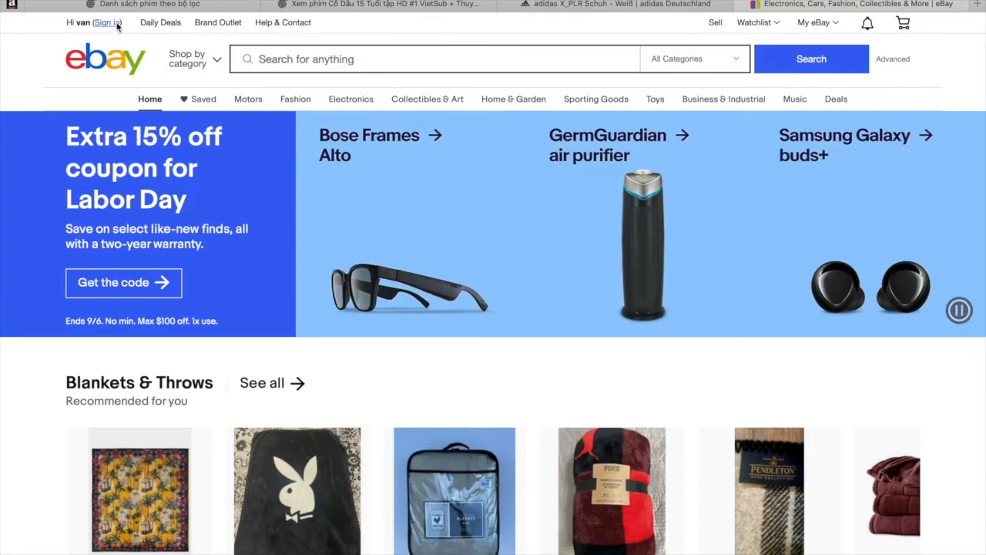
Step: On the eBay site, start signing in, switch away from the remembered account, and continue with Google
click(115, 24)
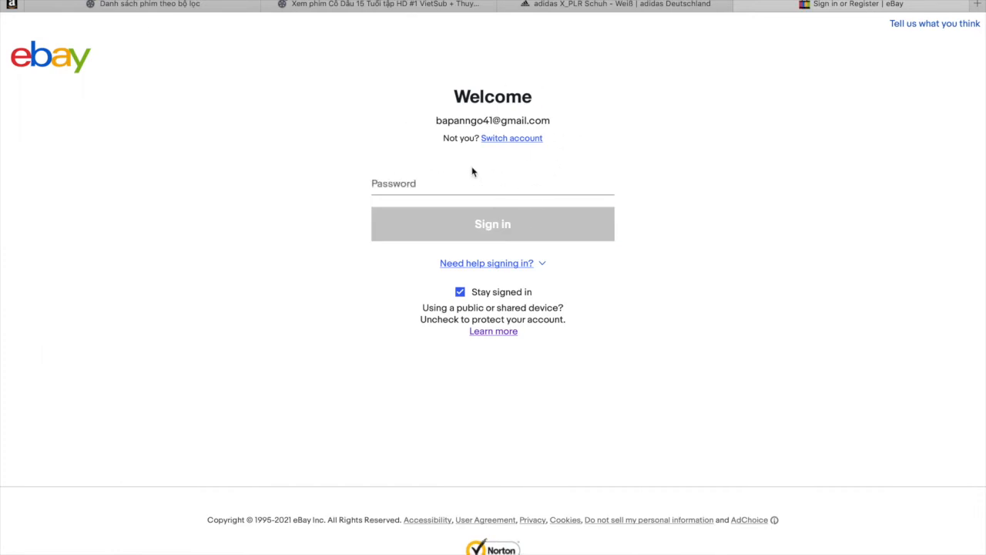
click(511, 138)
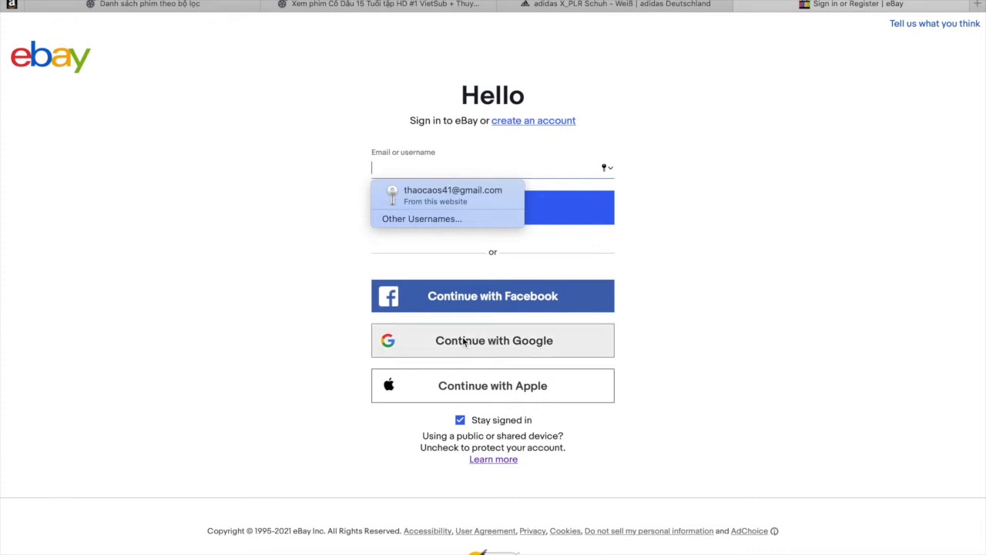
click(491, 341)
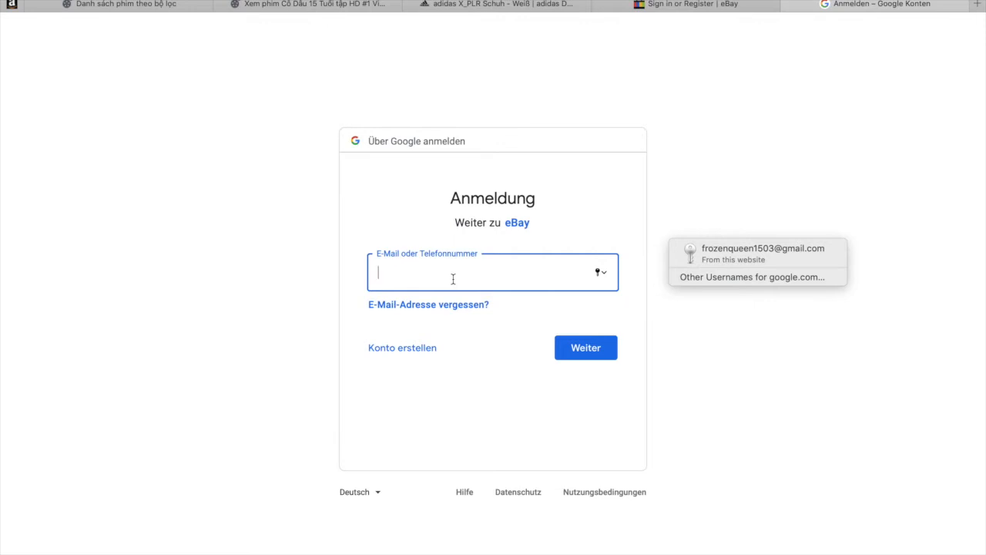
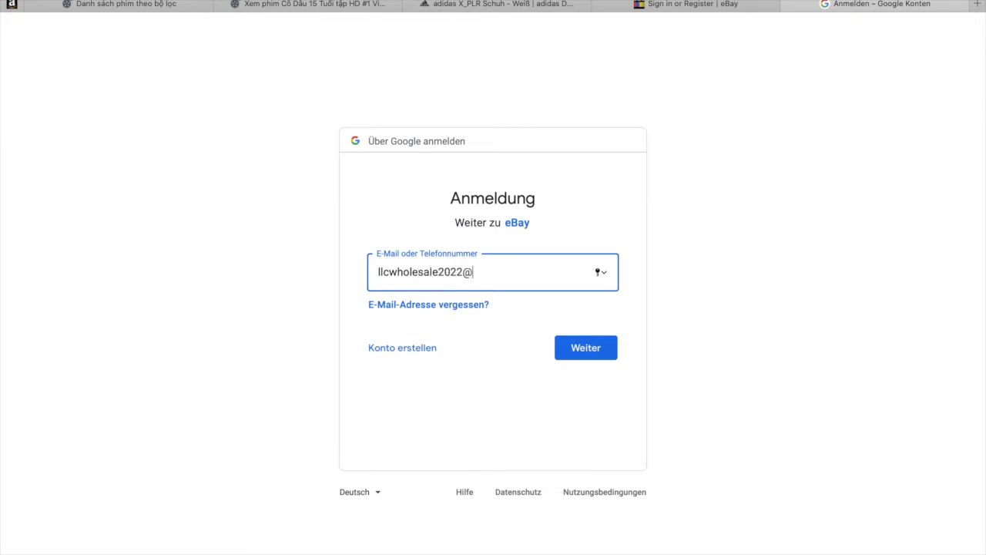
Step: Enter the new Gmail address in the Google sign-in for eBay and continue
key(Return)
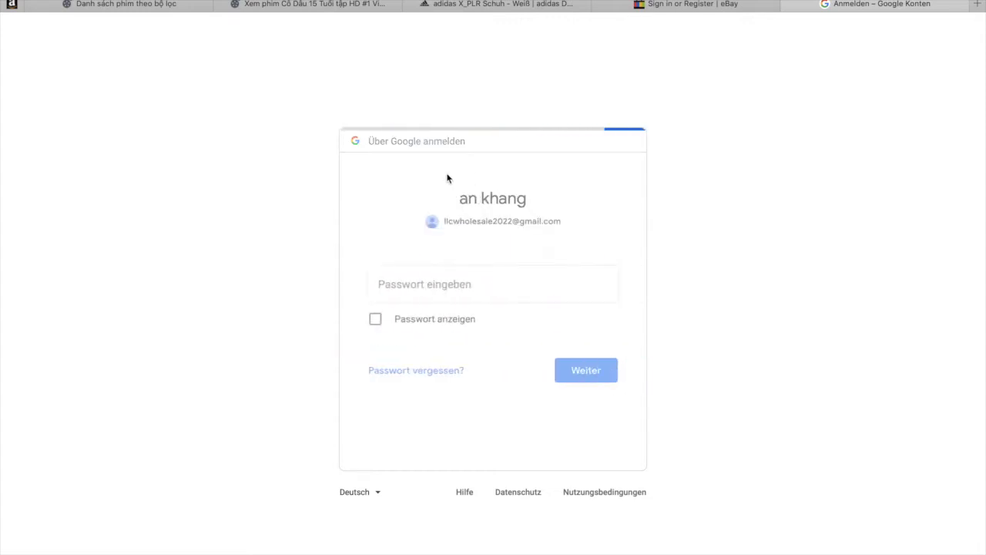
Step: Enter the Google account password and sign in to reach eBay's account registration
text(••••••)
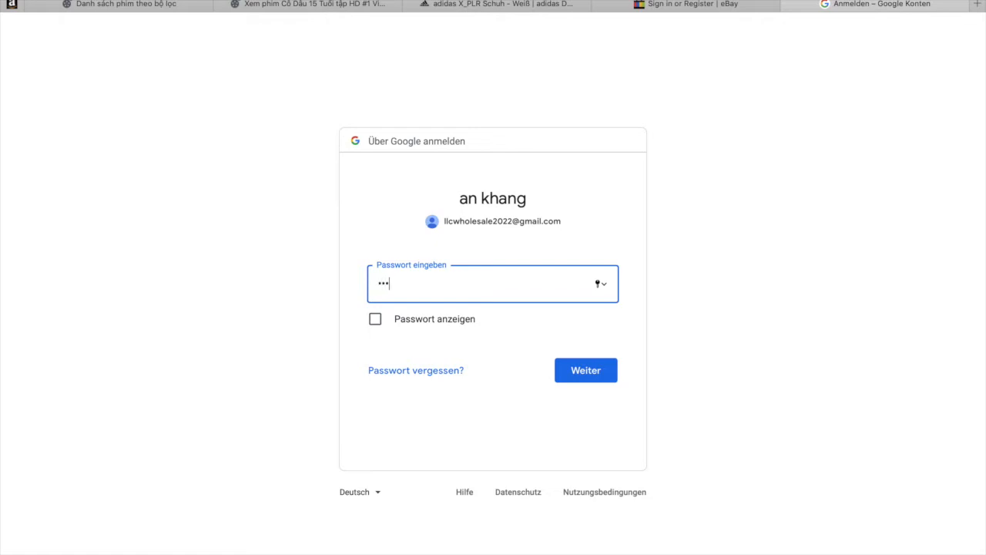
text(•••)
key(Return)
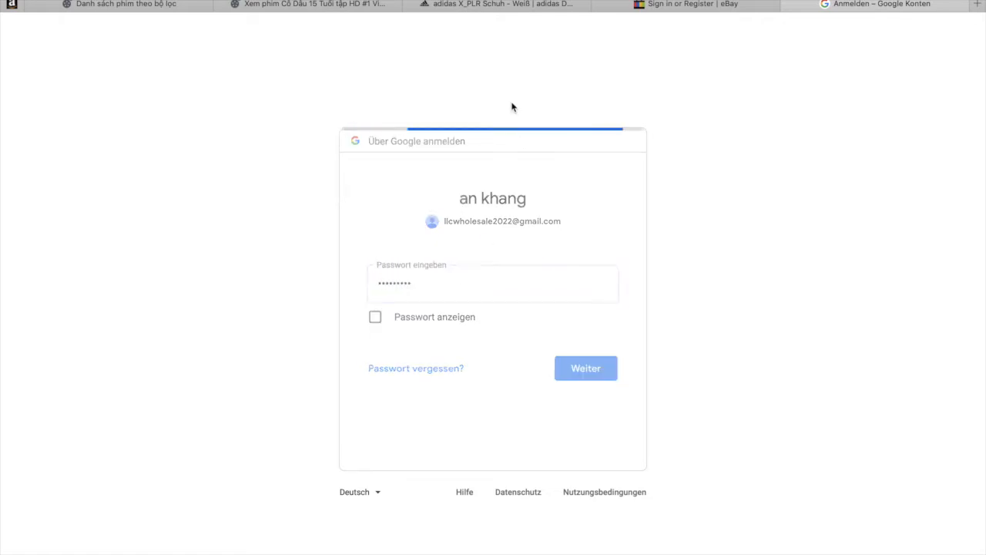
click(472, 83)
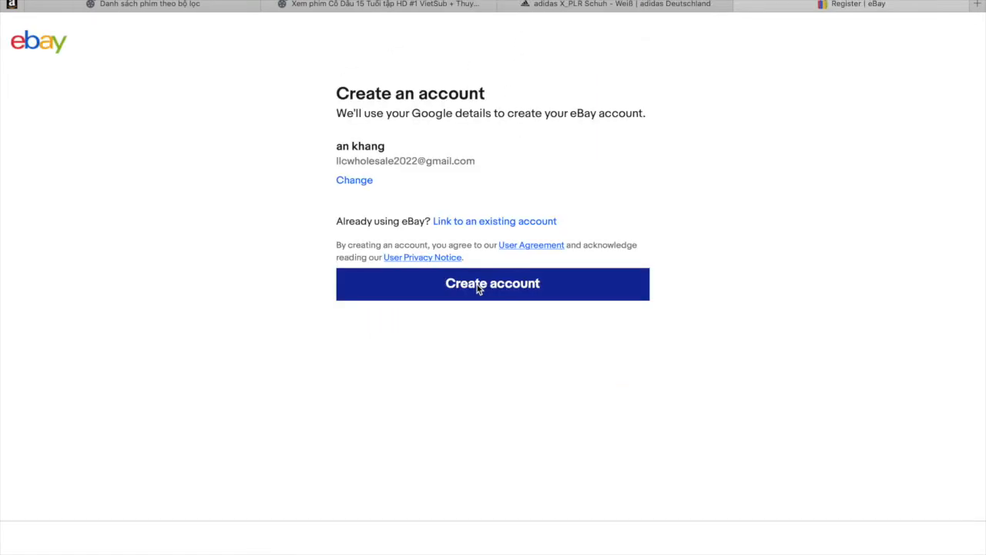
Step: Create the eBay account with the Google details and open its account settings
click(477, 289)
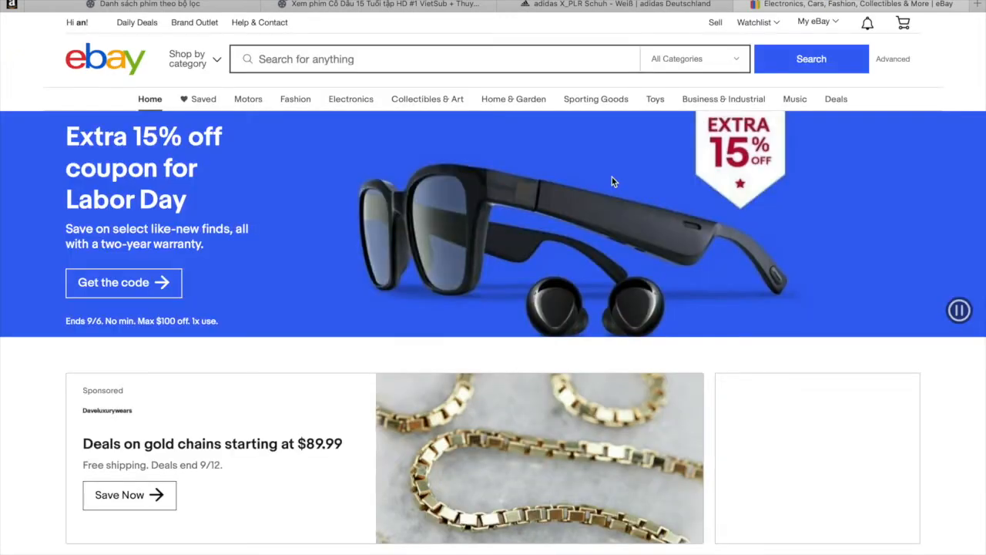
mouse_move(89, 32)
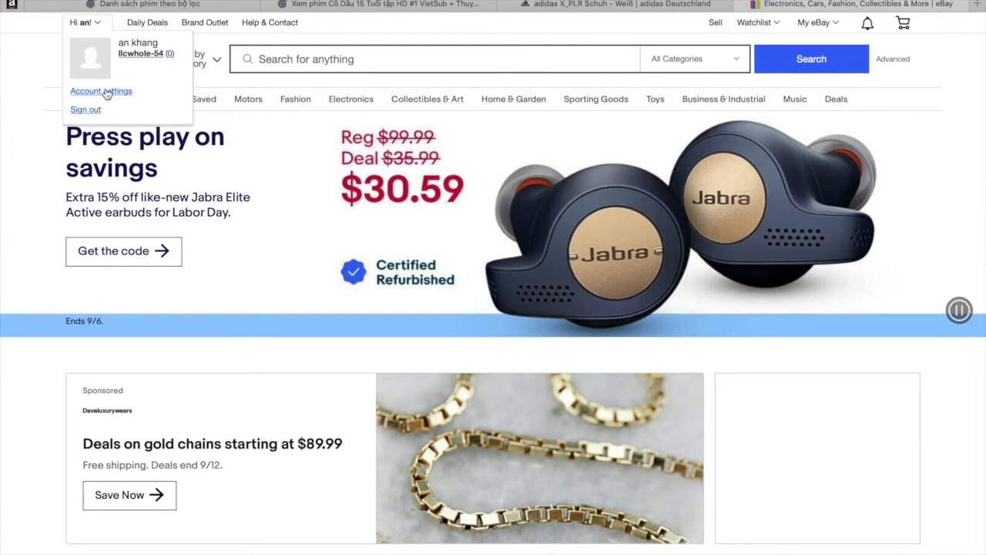
click(103, 91)
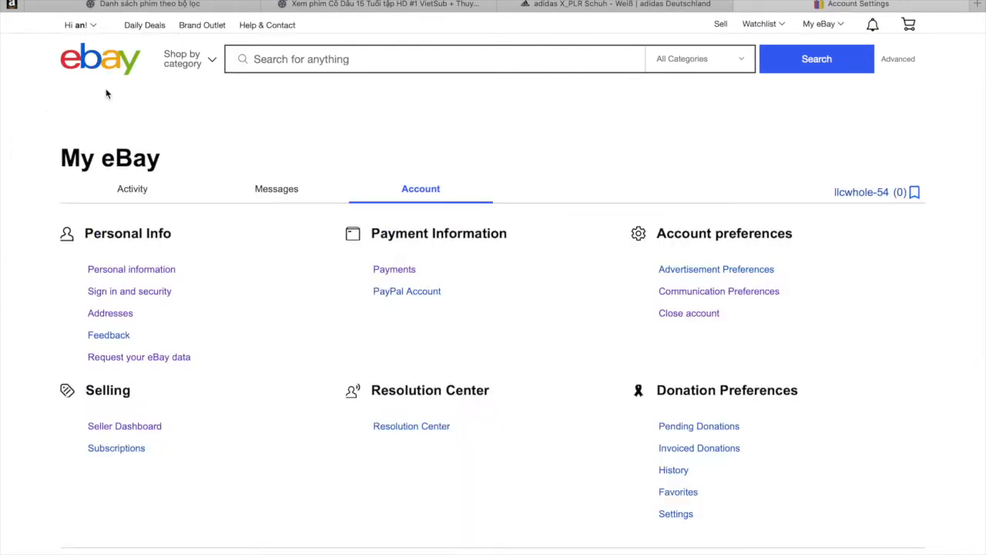
scroll(313, 247, down, 2)
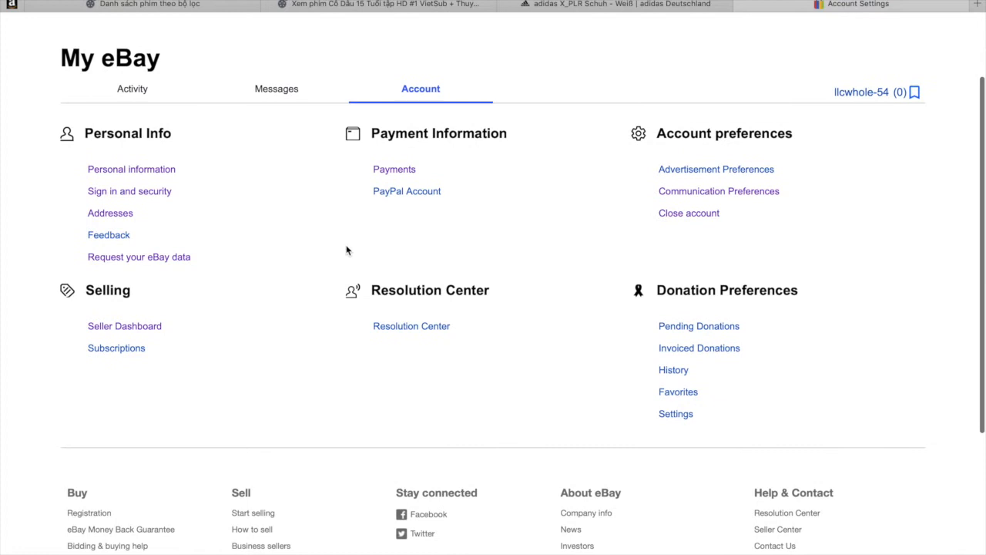
scroll(354, 216, up, 3)
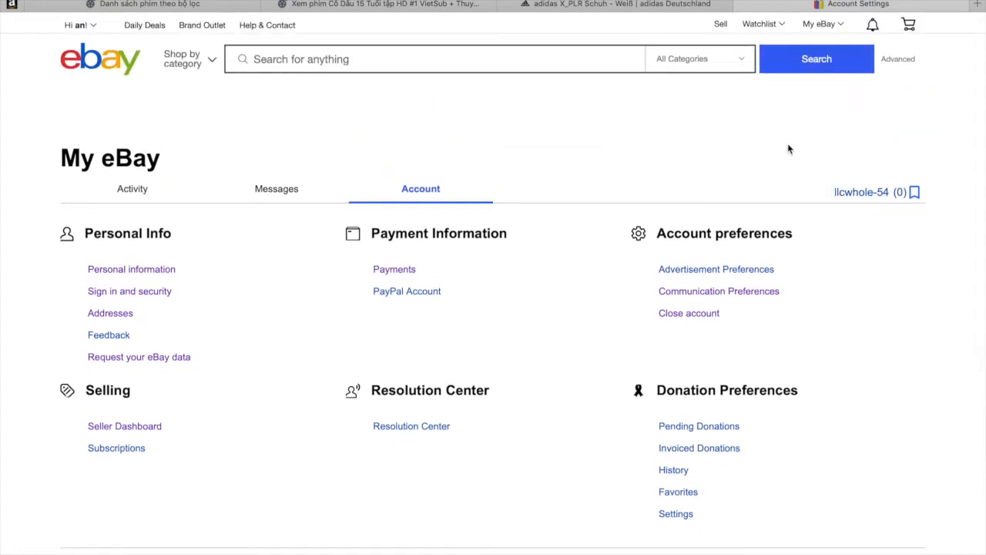
Step: Reopen the account settings from the eBay home page and open the personal information
click(780, 63)
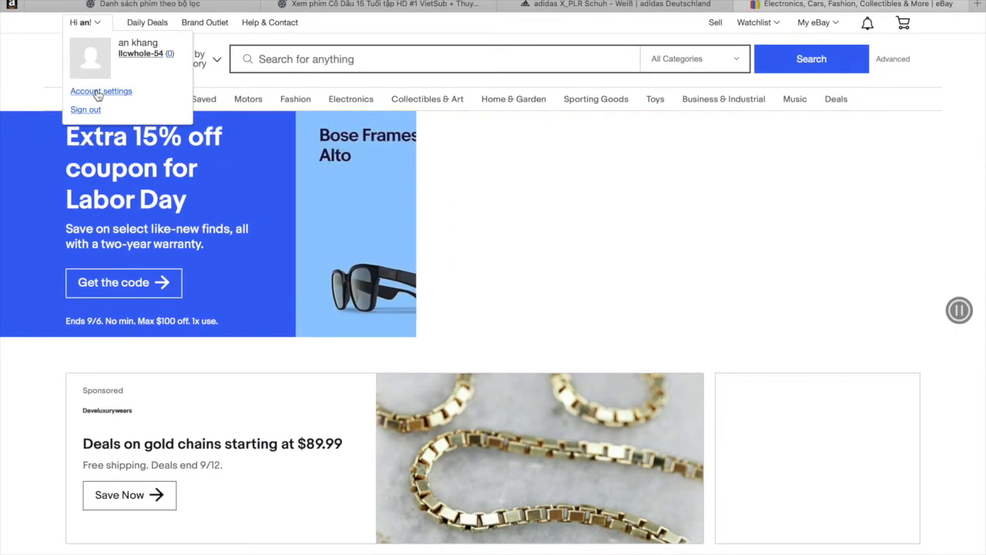
click(97, 92)
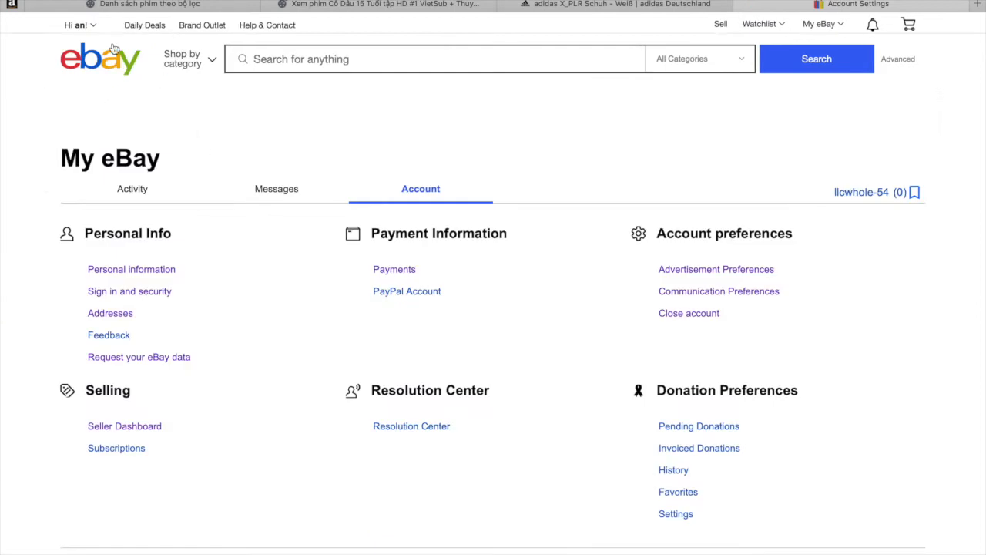
mouse_move(80, 24)
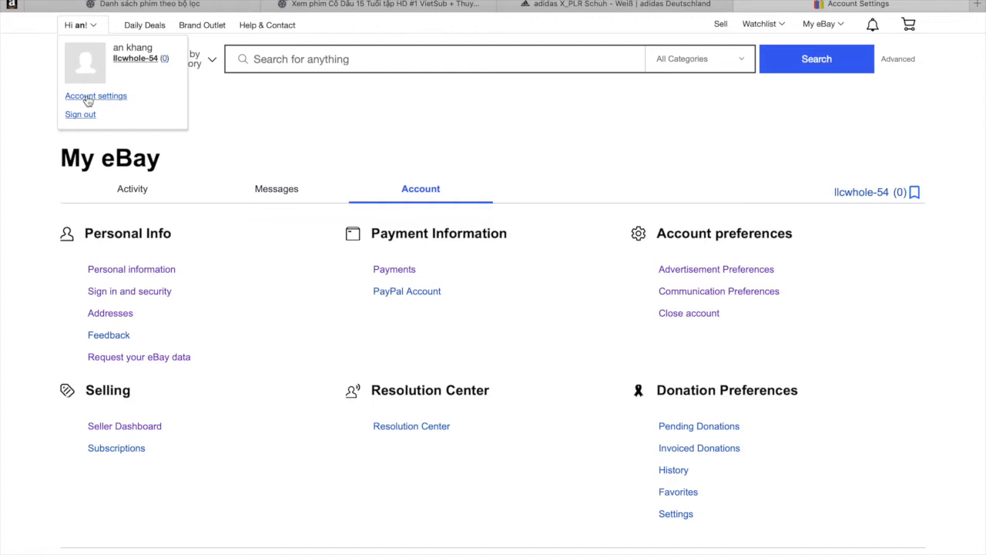
click(114, 100)
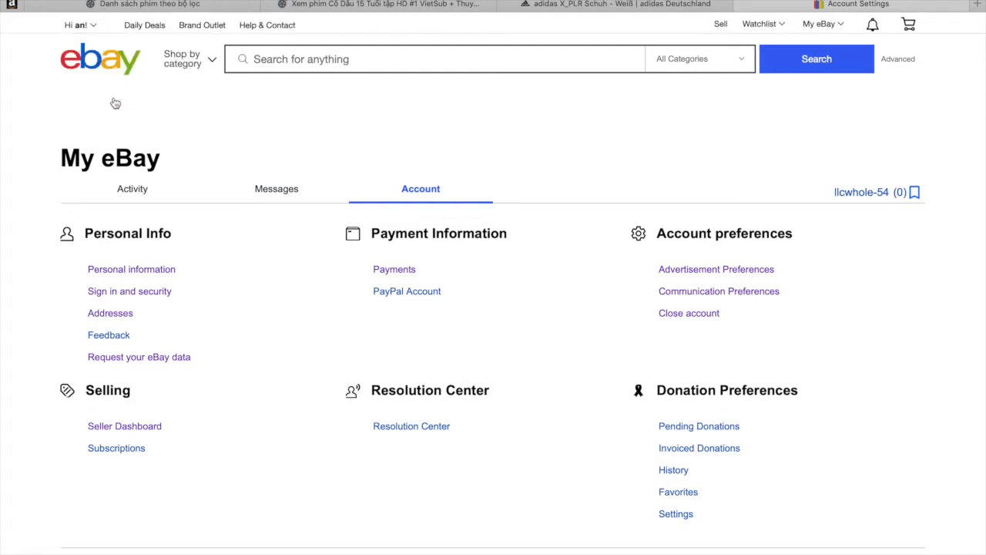
click(123, 271)
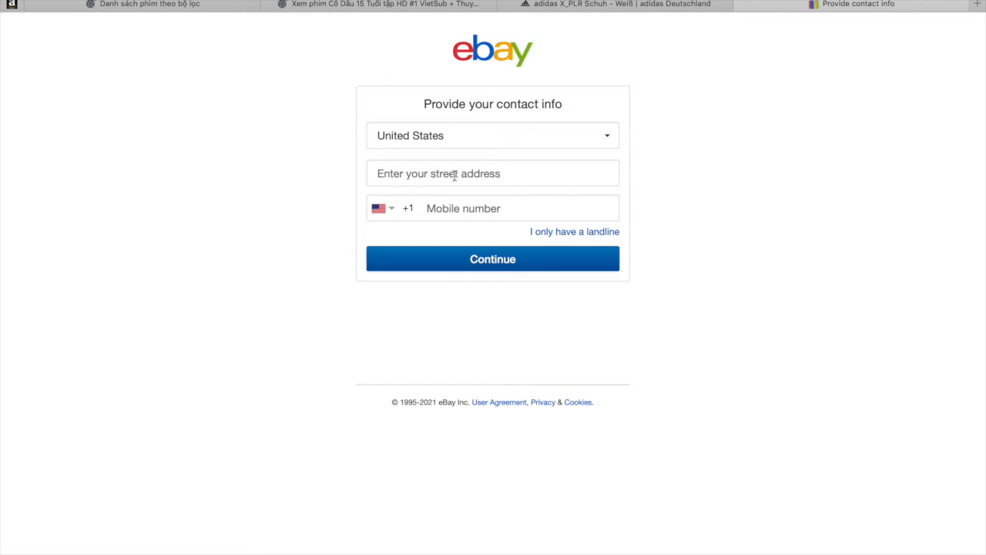
Step: Fill in the contact info with the country, street address and mobile number under country code +49, and continue
click(504, 143)
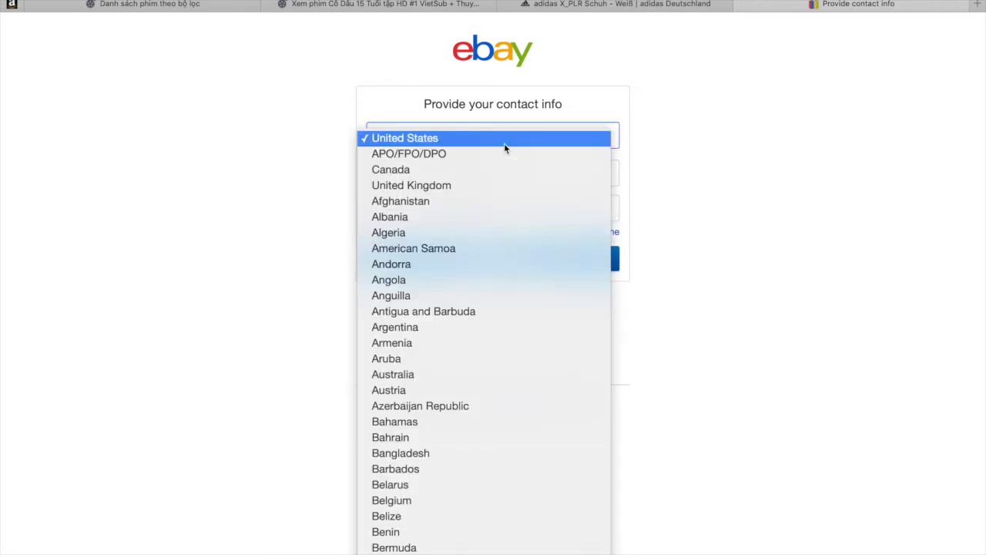
click(504, 144)
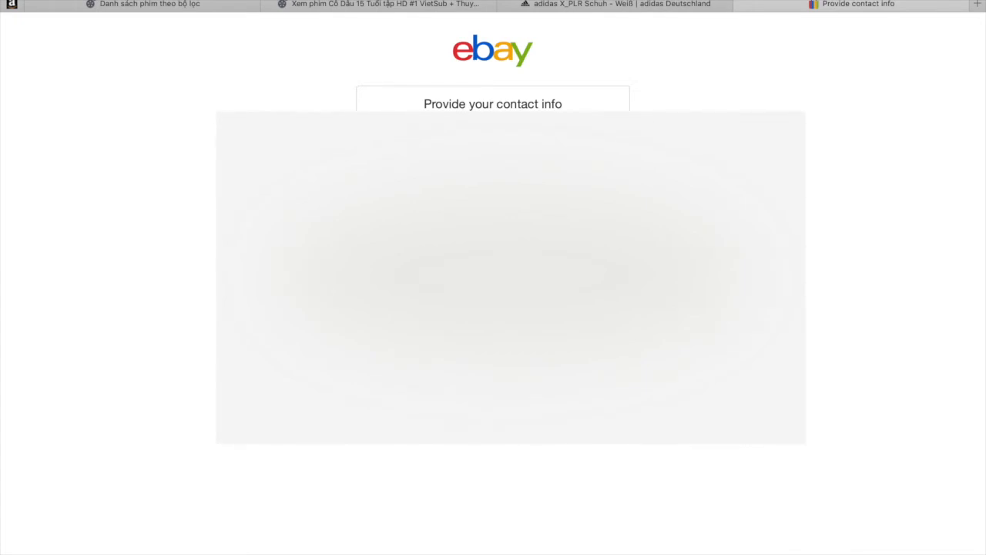
scroll(413, 416, down, 10)
scroll(414, 416, down, 20)
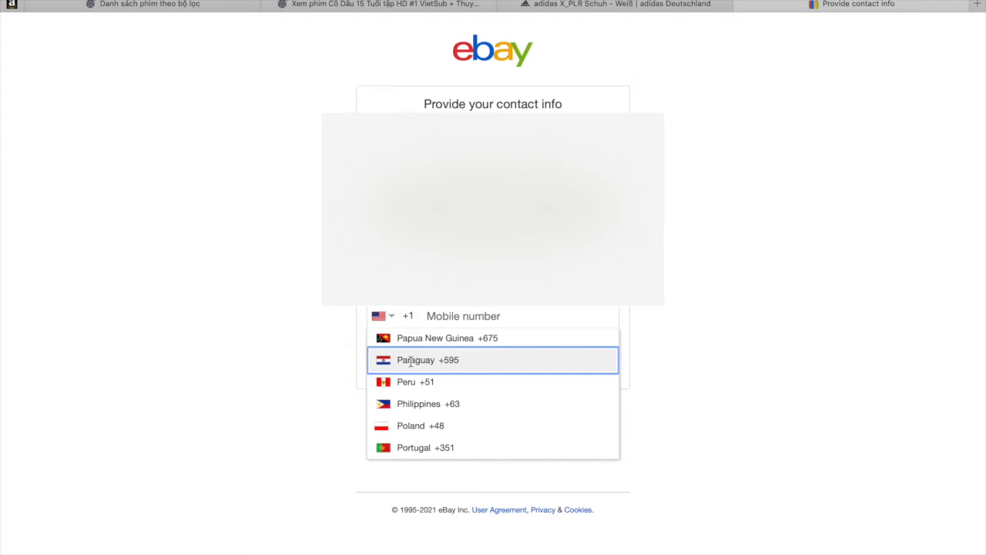
scroll(408, 418, down, 6)
scroll(407, 419, up, 20)
scroll(424, 404, down, 3)
scroll(424, 385, up, 6)
scroll(424, 362, up, 1)
scroll(425, 401, down, 3)
click(424, 383)
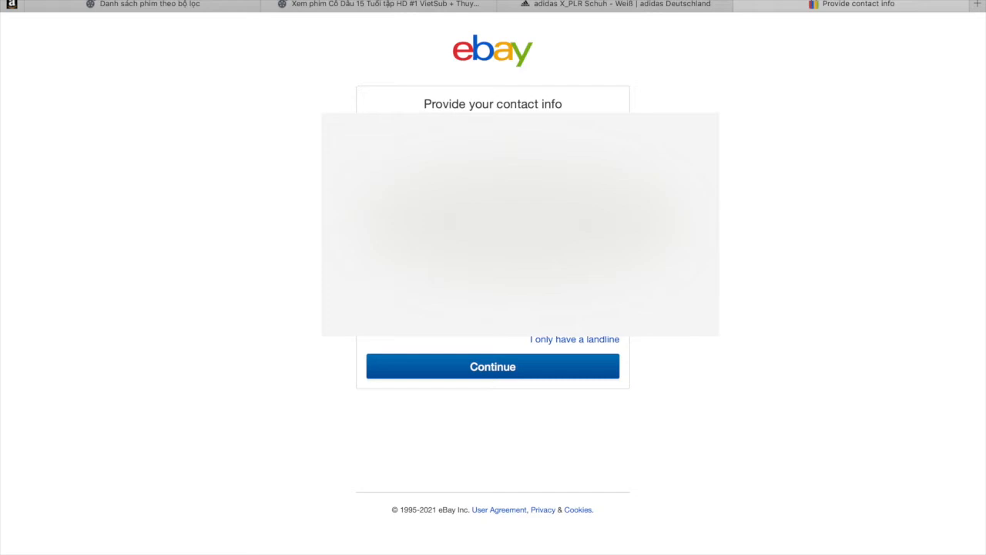
click(477, 375)
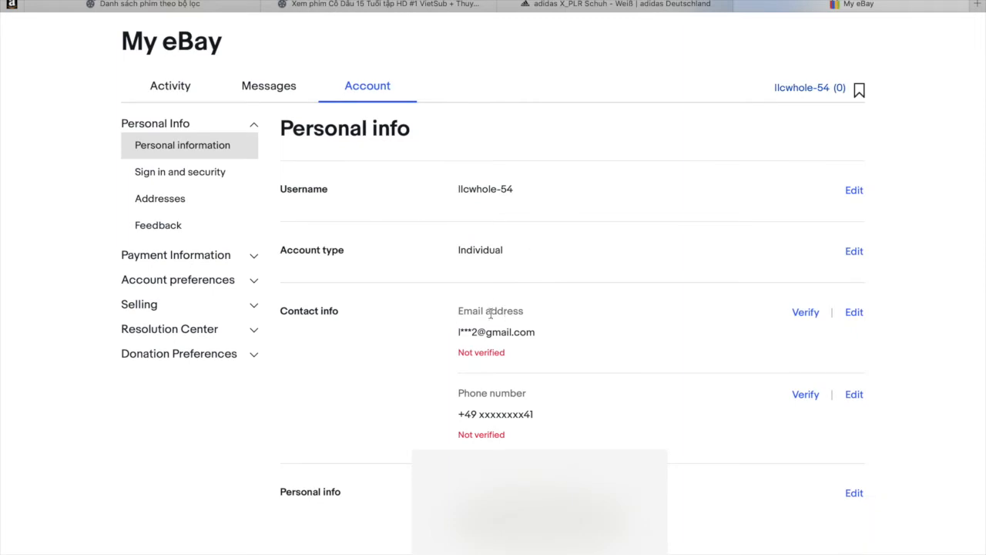
Step: Open Gmail in a separate tab and return to the My eBay personal info page
click(977, 4)
text(gmail)
key(Return)
click(702, 5)
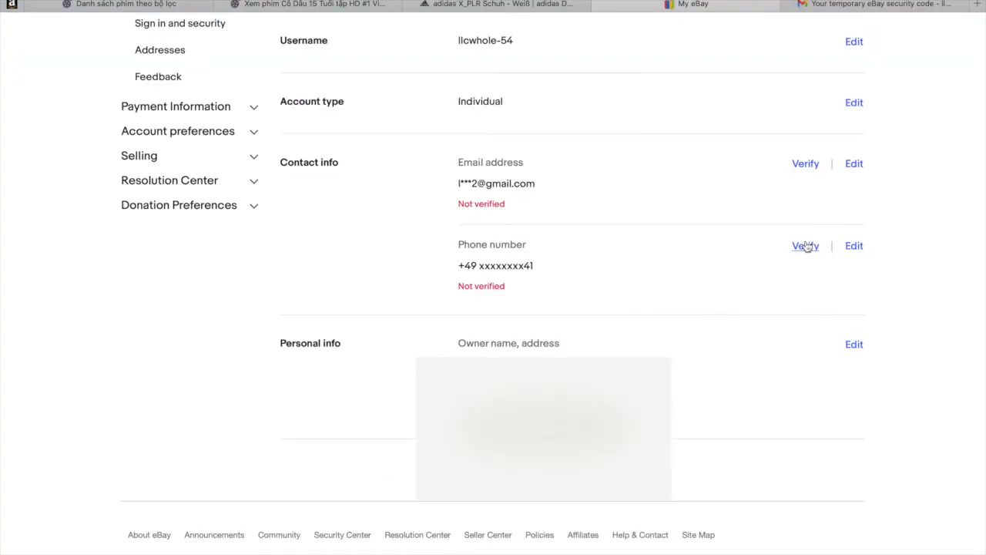
Step: Request a text message code for the phone number, enter the received security code and verify the number
click(805, 246)
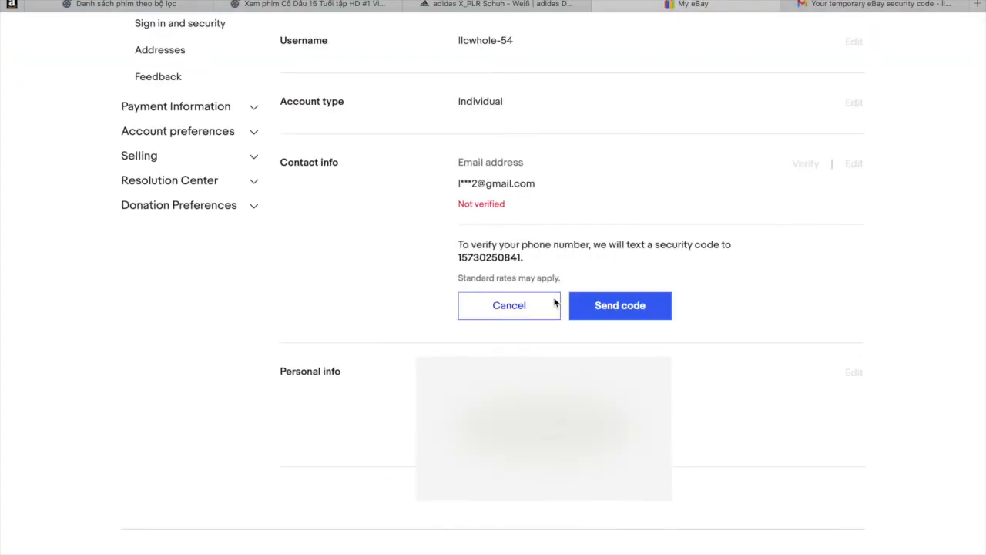
click(608, 301)
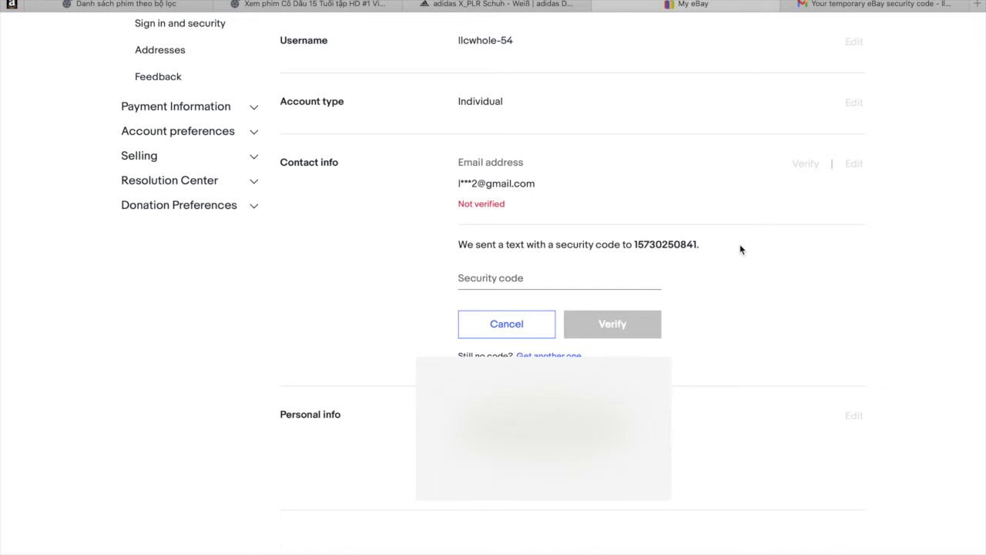
click(619, 283)
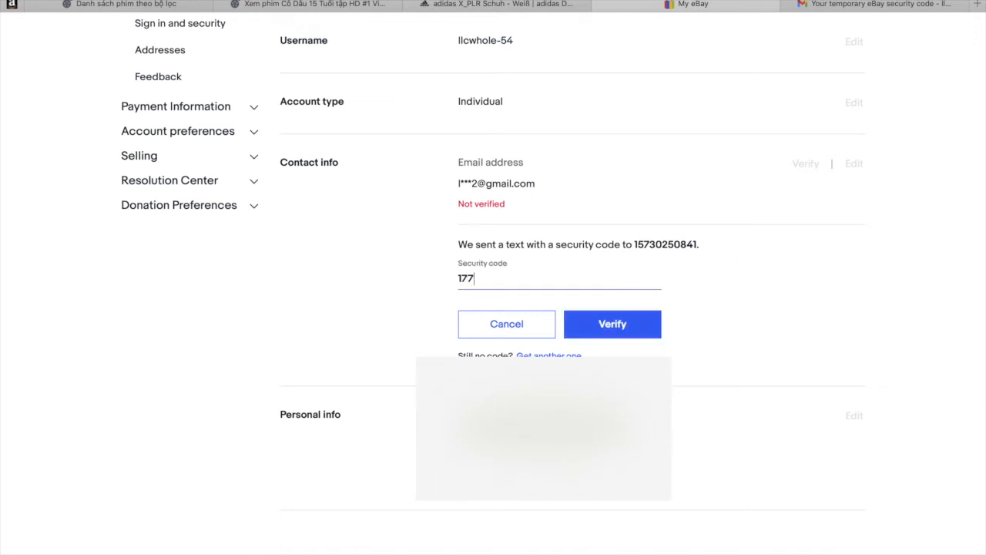
click(661, 323)
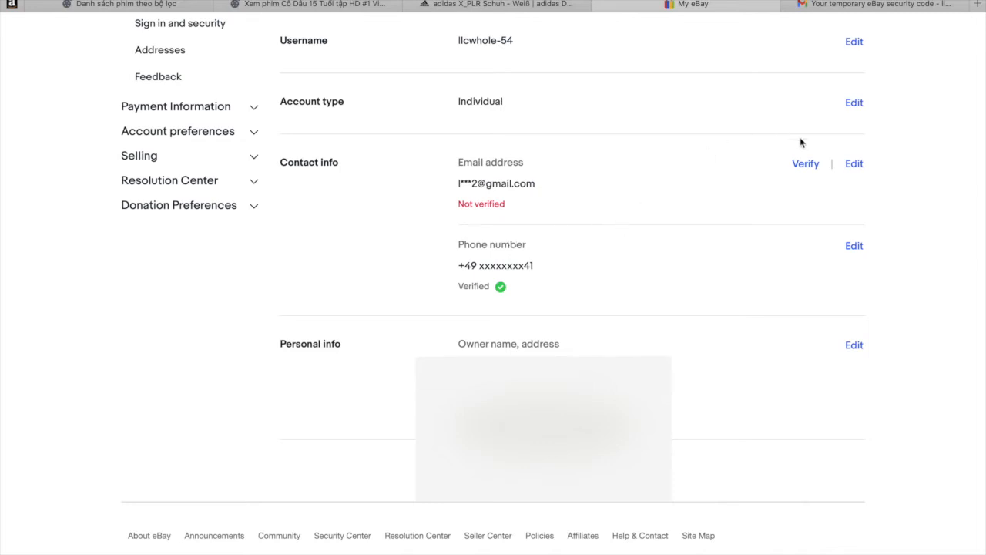
Step: Request an email verification code from eBay and open the latest eBay security code message in Gmail
click(809, 166)
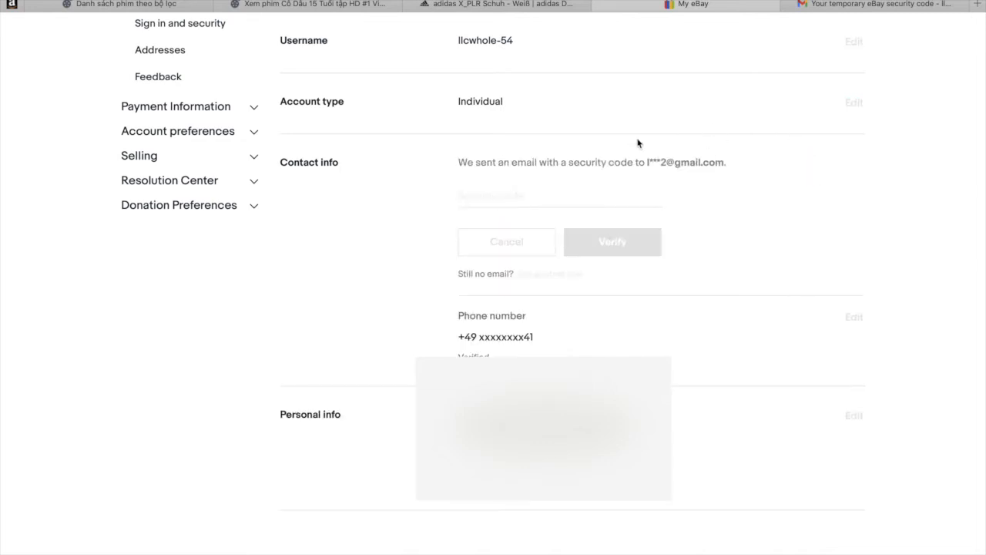
click(843, 6)
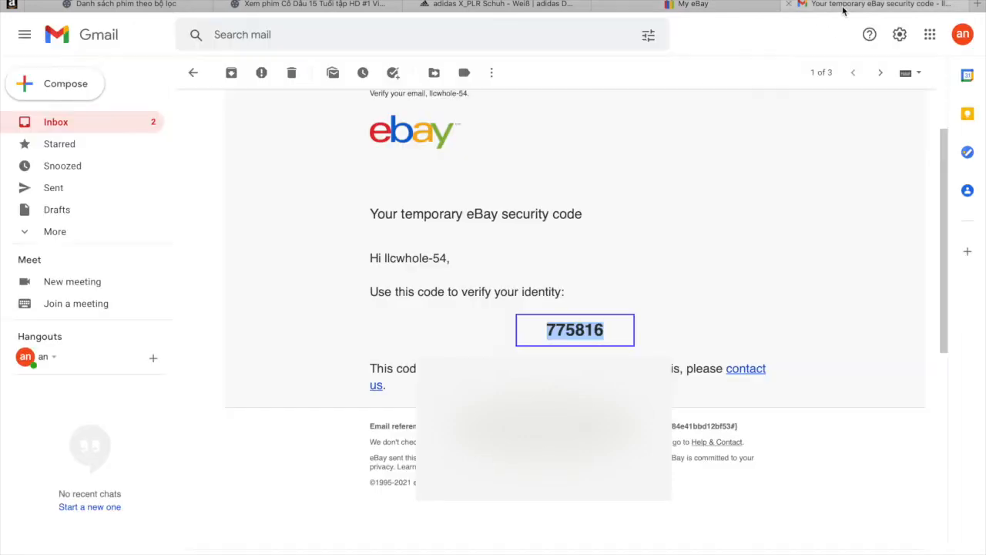
click(146, 122)
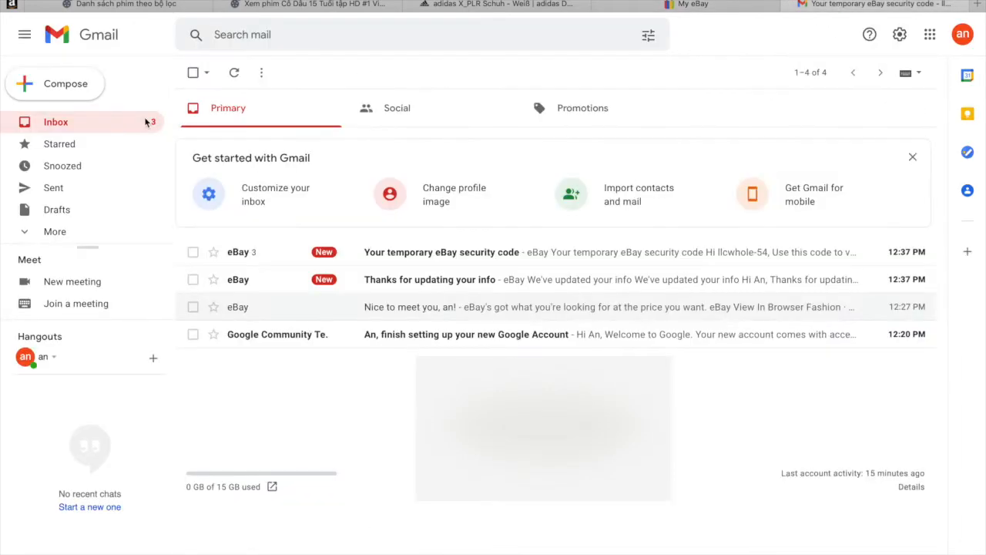
click(323, 252)
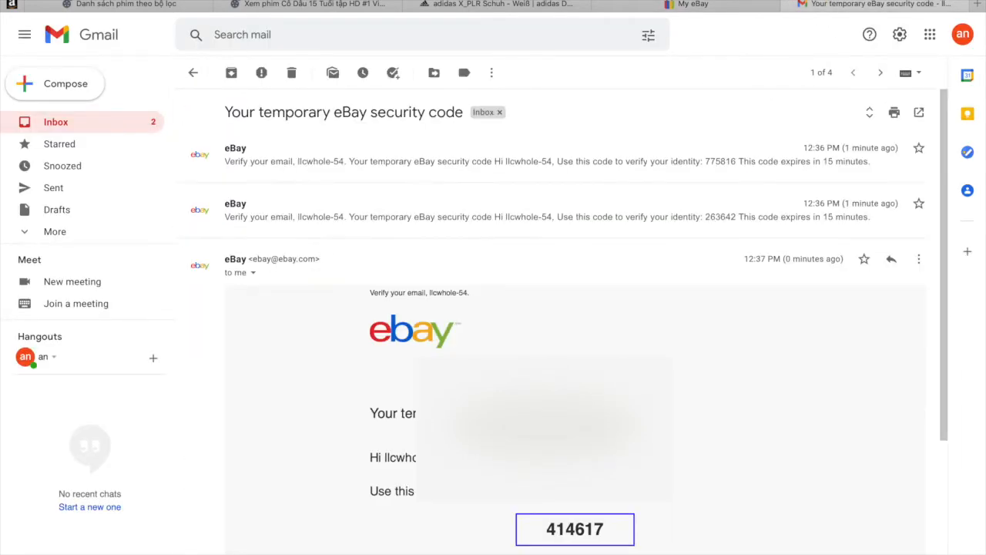
scroll(461, 349, down, 2)
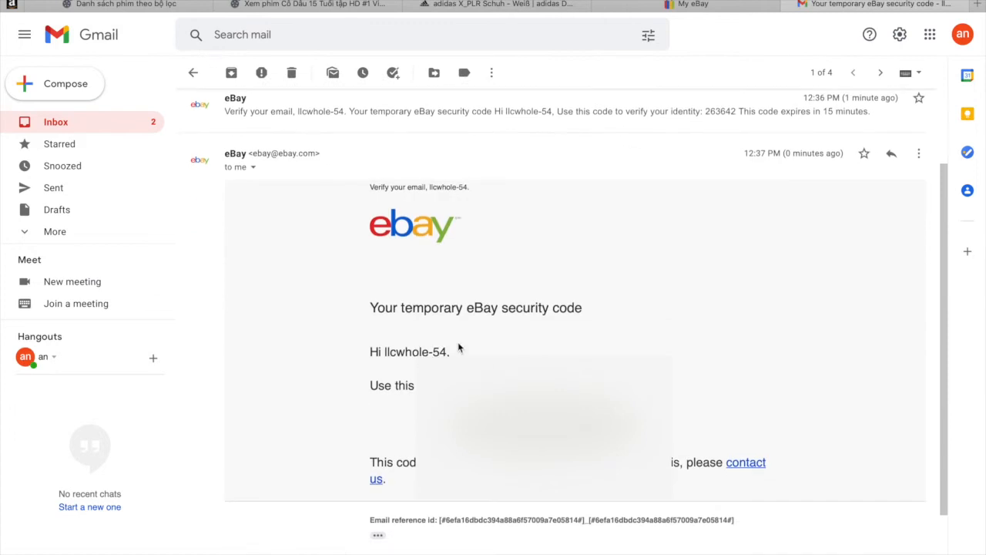
Step: Enter the emailed security code on the My eBay page and verify the email address
click(713, 8)
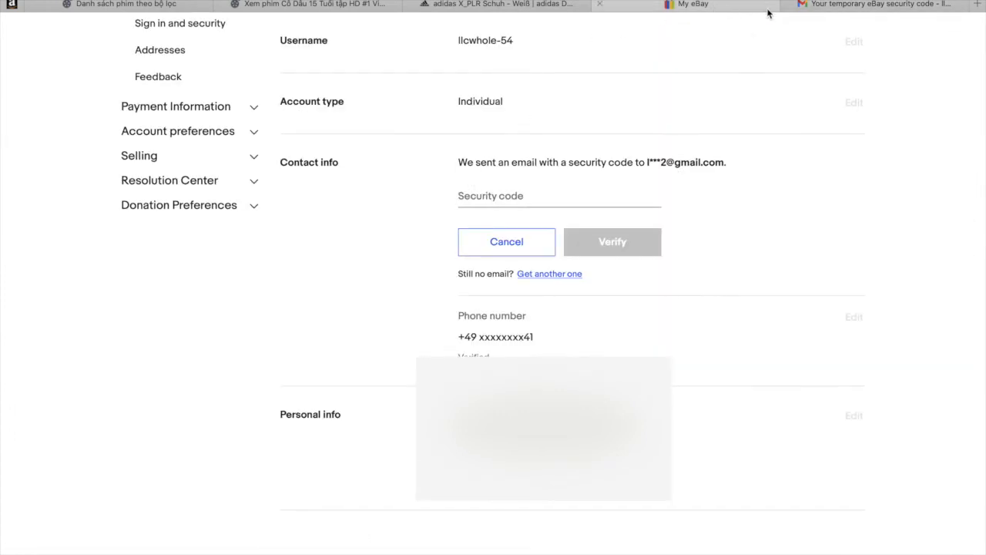
click(798, 16)
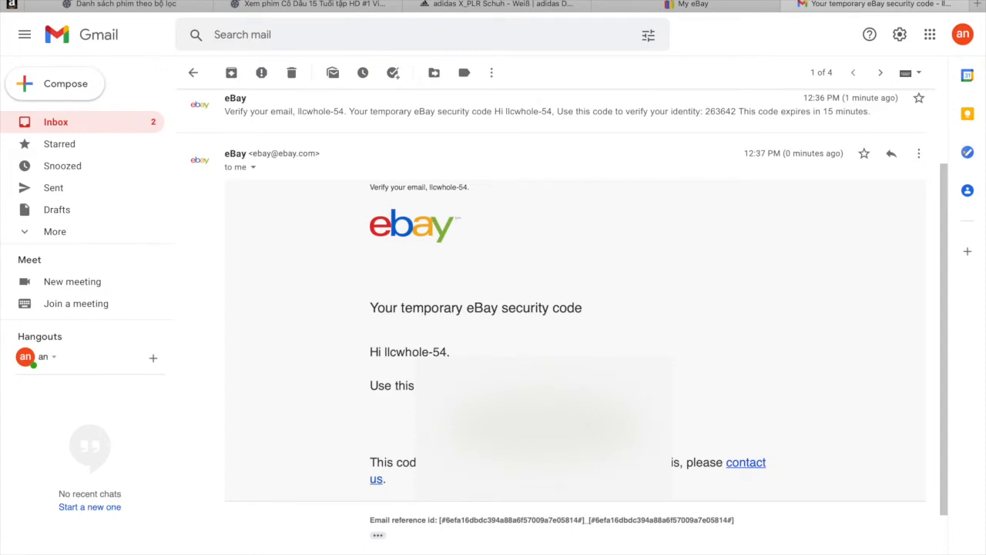
click(738, 11)
click(525, 203)
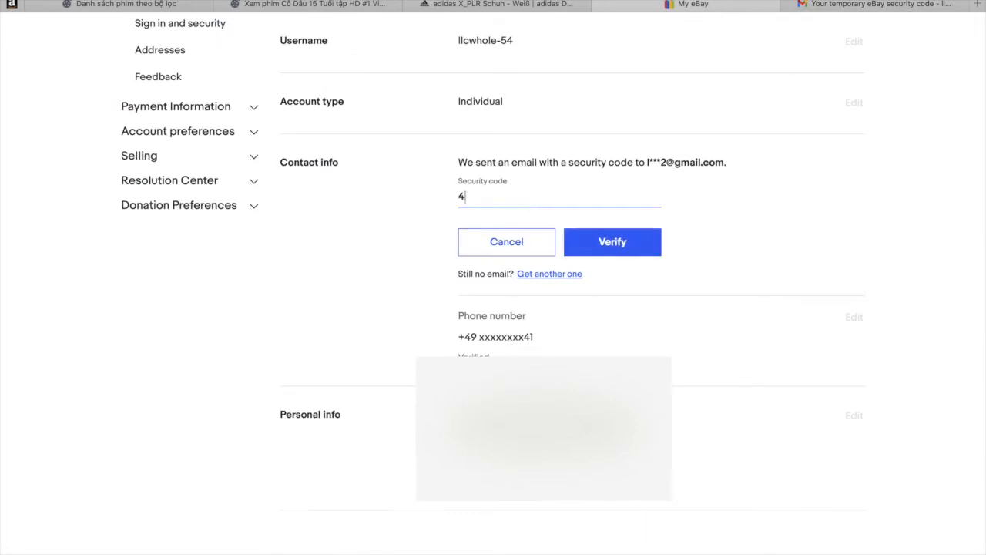
click(616, 243)
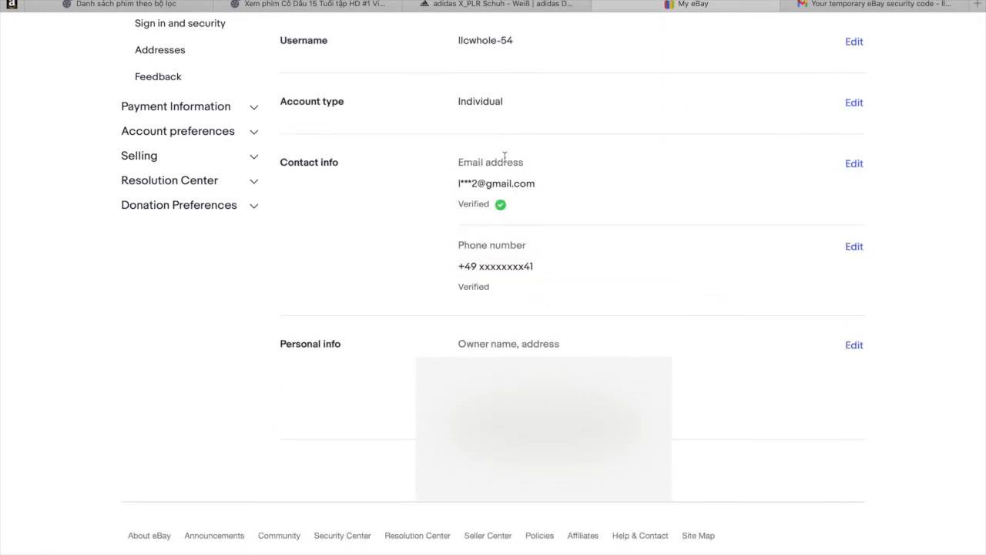
Step: Review the contact details and verification status on the Personal info page
scroll(532, 306, down, 3)
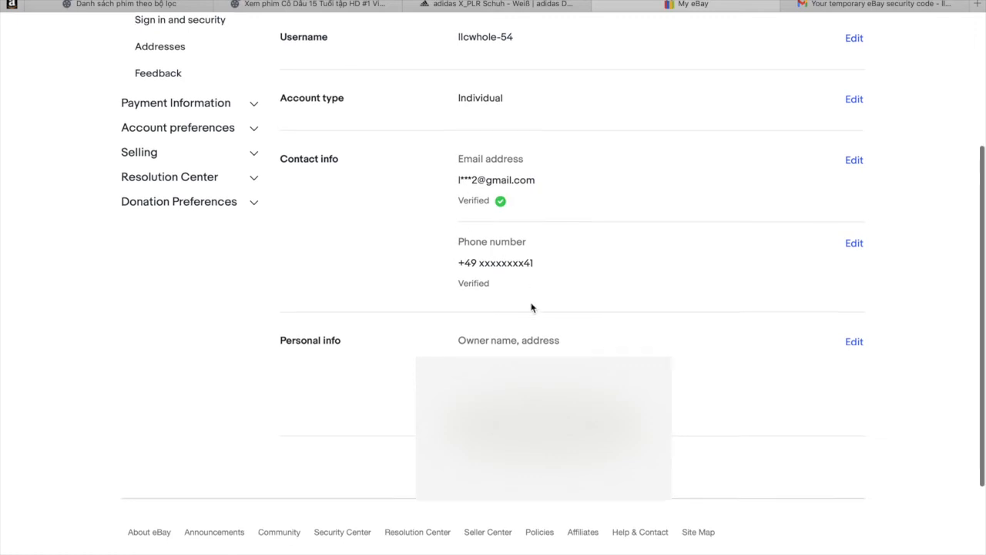
scroll(570, 299, up, 5)
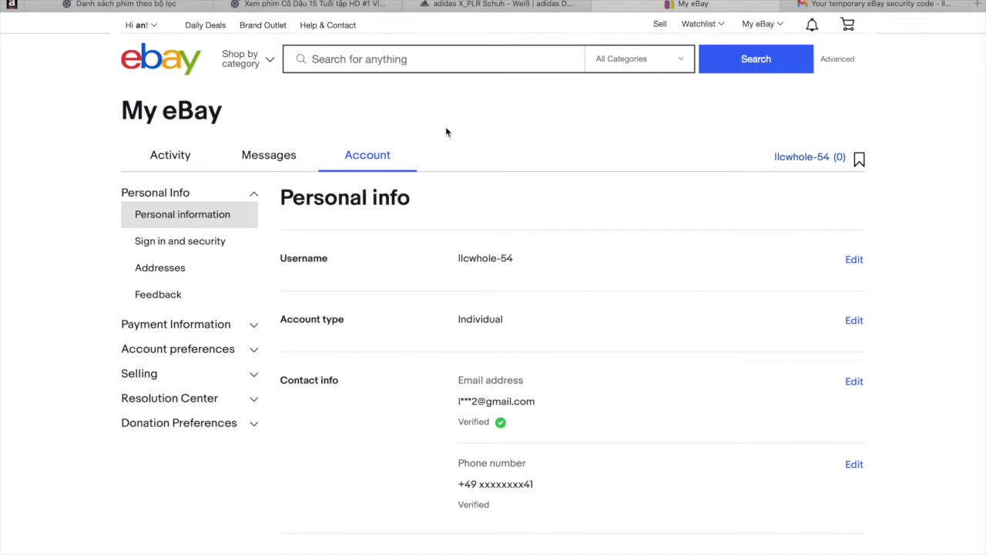
scroll(545, 188, down, 3)
scroll(546, 188, up, 3)
Step: Look through the ranked list of free VPN services down to NordVPN and StrongVPN
scroll(545, 188, down, 1)
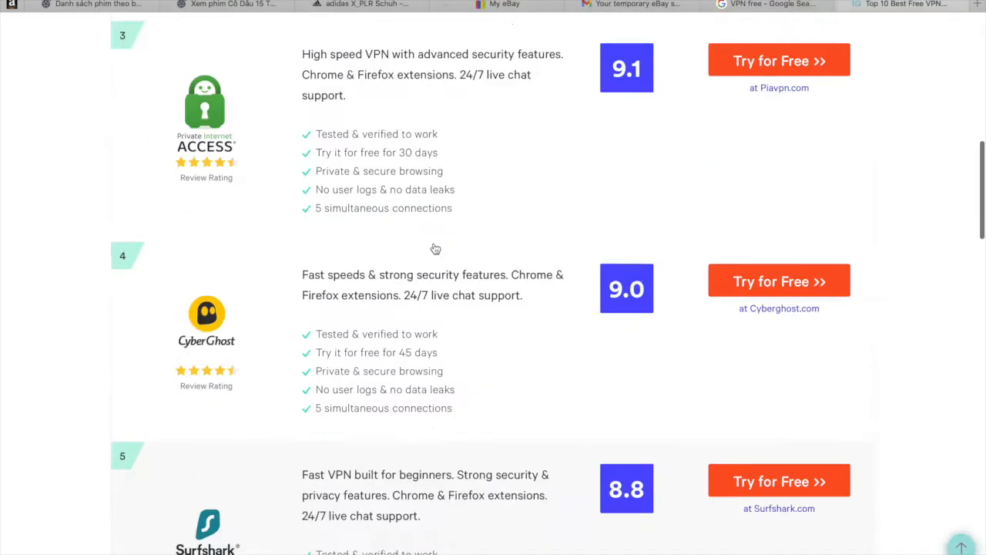
scroll(436, 251, up, 10)
scroll(431, 293, down, 2)
scroll(419, 326, down, 9)
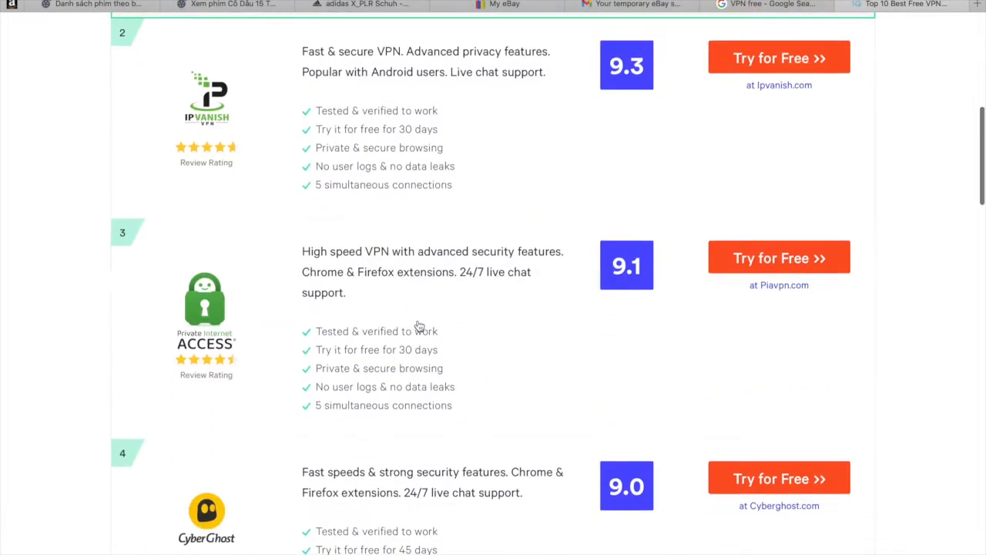
scroll(417, 334, down, 8)
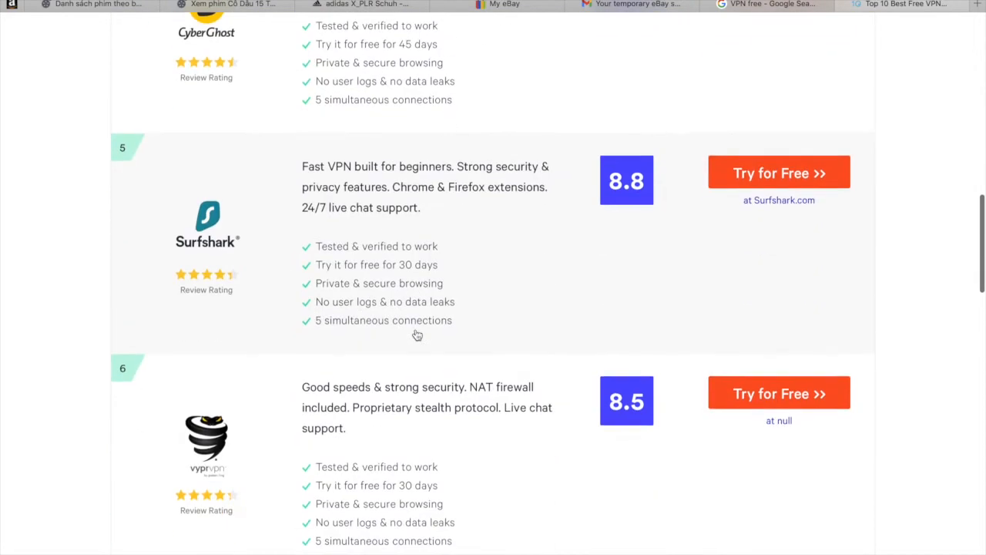
scroll(419, 383, down, 2)
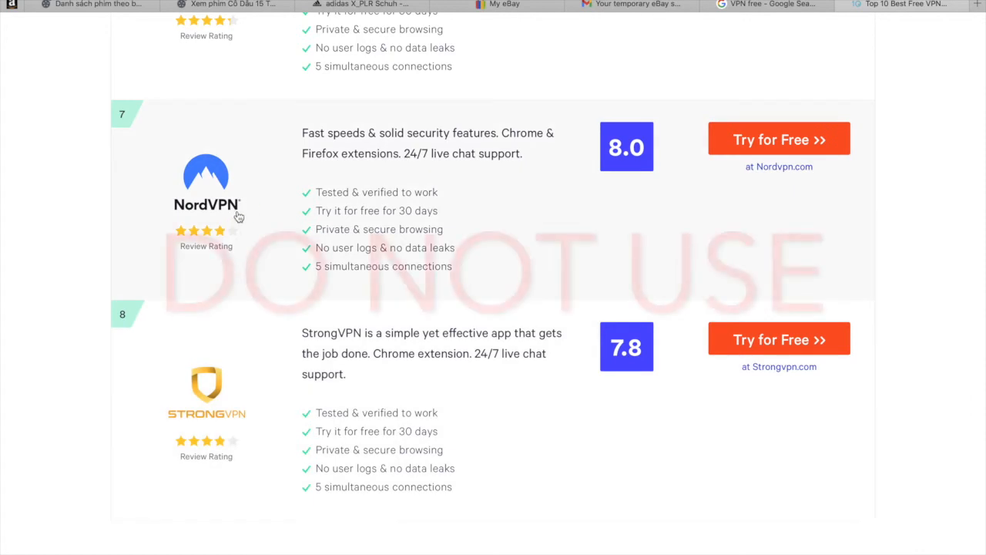
Step: Review the NordVPN and StrongVPN entries at the end of the free VPN ranking
scroll(242, 215, up, 1)
scroll(336, 267, up, 1)
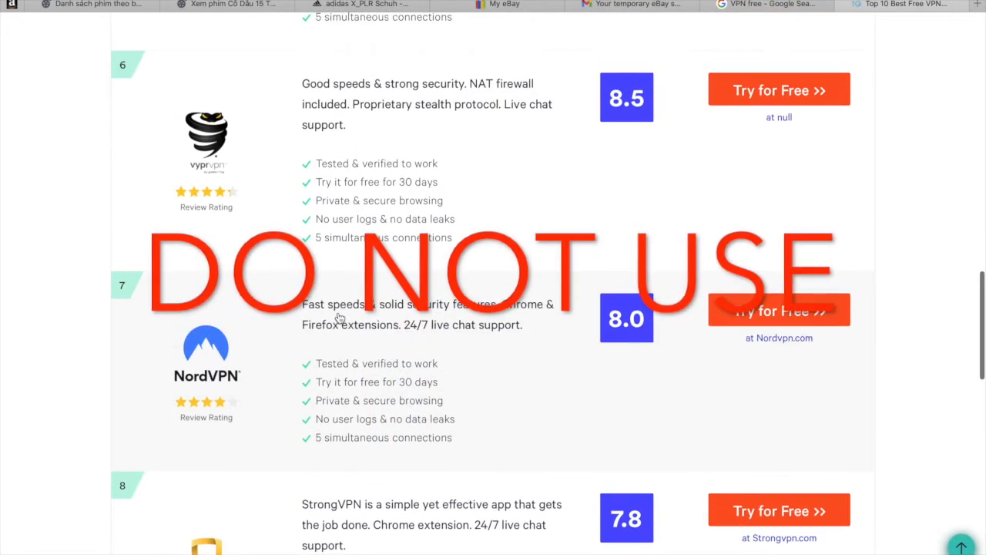
scroll(342, 319, down, 2)
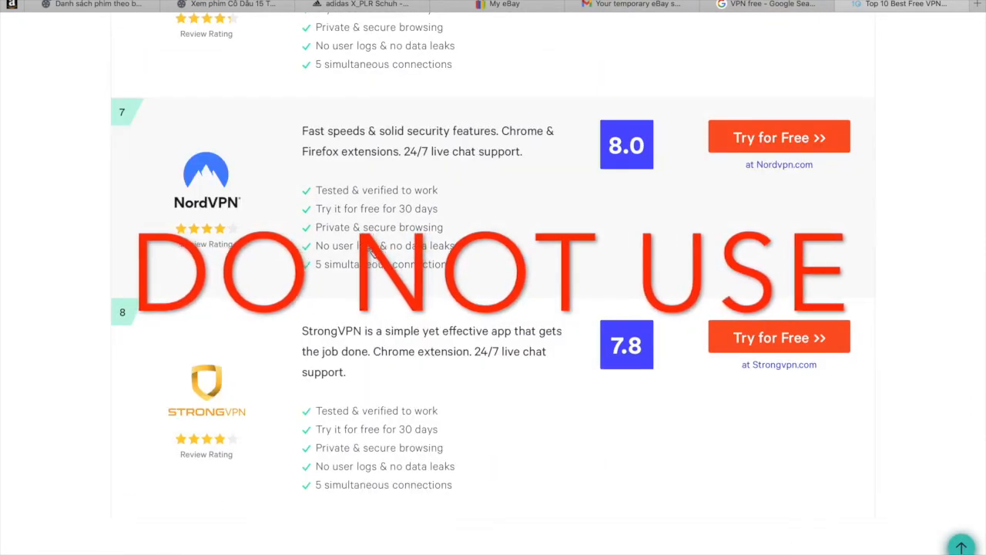
scroll(929, 352, down, 3)
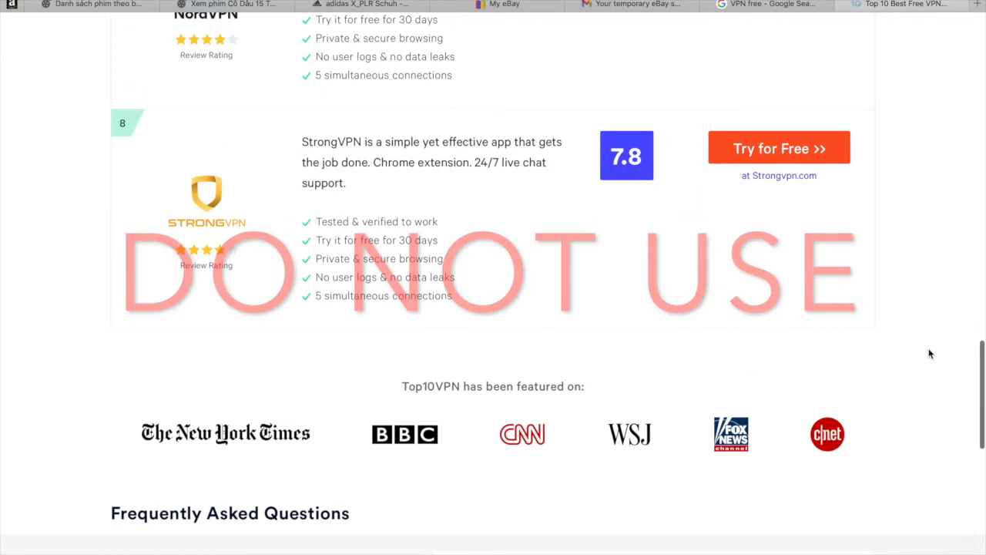
scroll(929, 354, up, 10)
scroll(940, 324, up, 10)
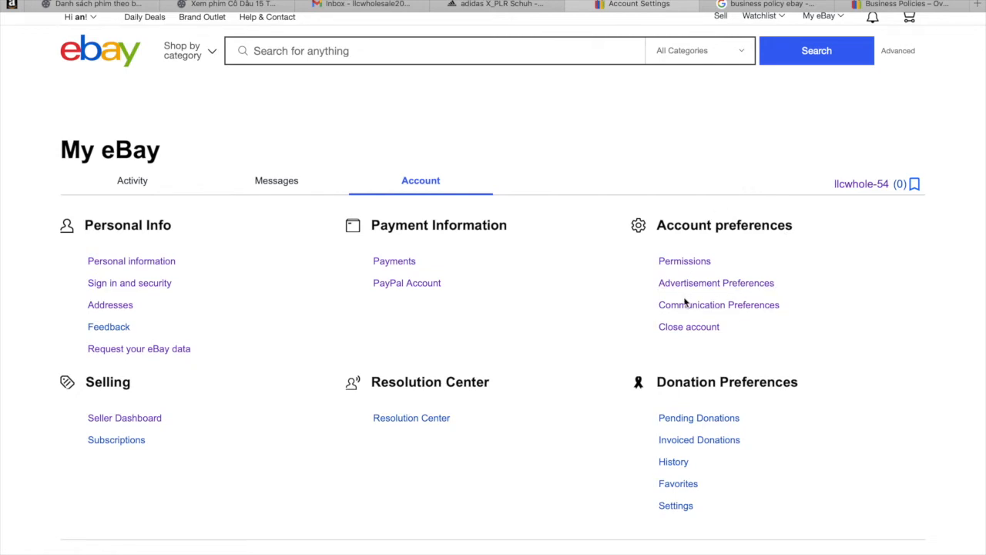
Step: Open eBay's help article on creating business policies from the Google results and follow its link to the business policies dashboard
click(793, 6)
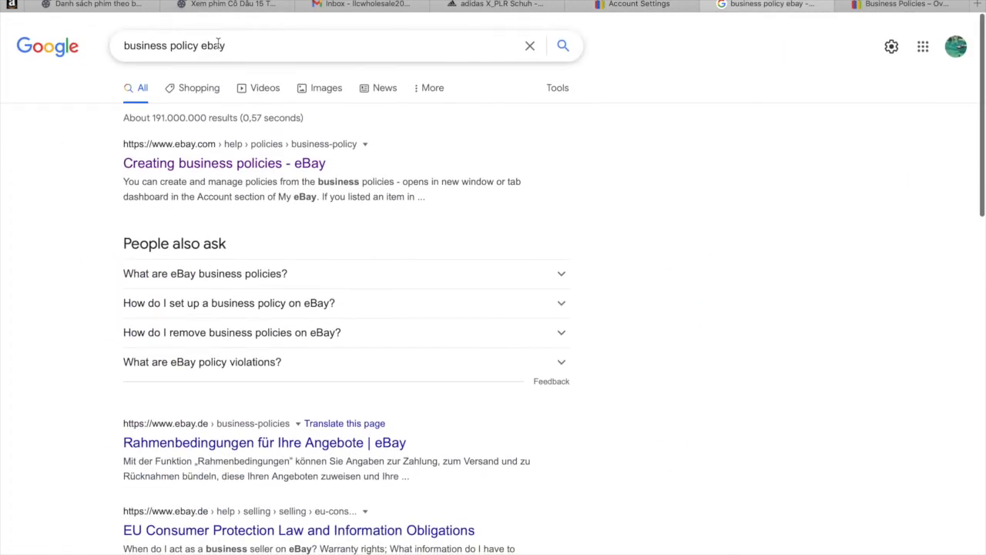
click(263, 164)
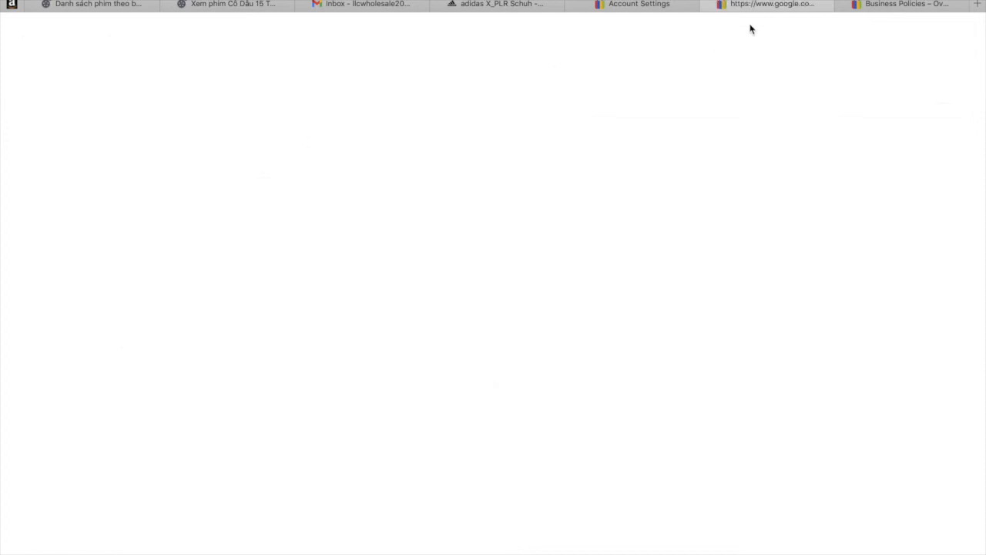
scroll(651, 254, down, 5)
scroll(649, 241, up, 3)
scroll(643, 269, down, 5)
scroll(590, 97, up, 1)
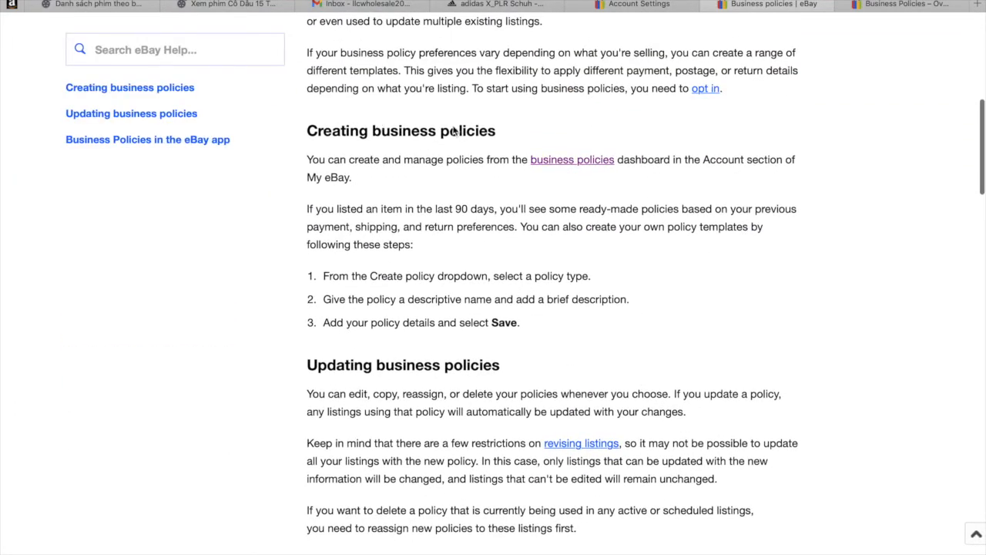
click(552, 161)
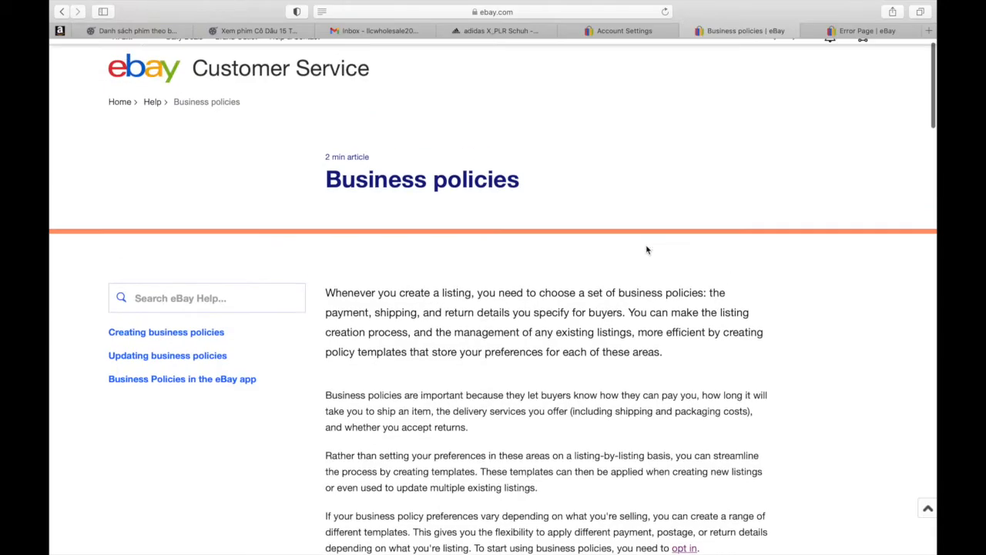
Step: Reopen the business policies dashboard from the help article and dismiss the tips about cleaning up policies and consolidating shipping policies
scroll(648, 251, down, 3)
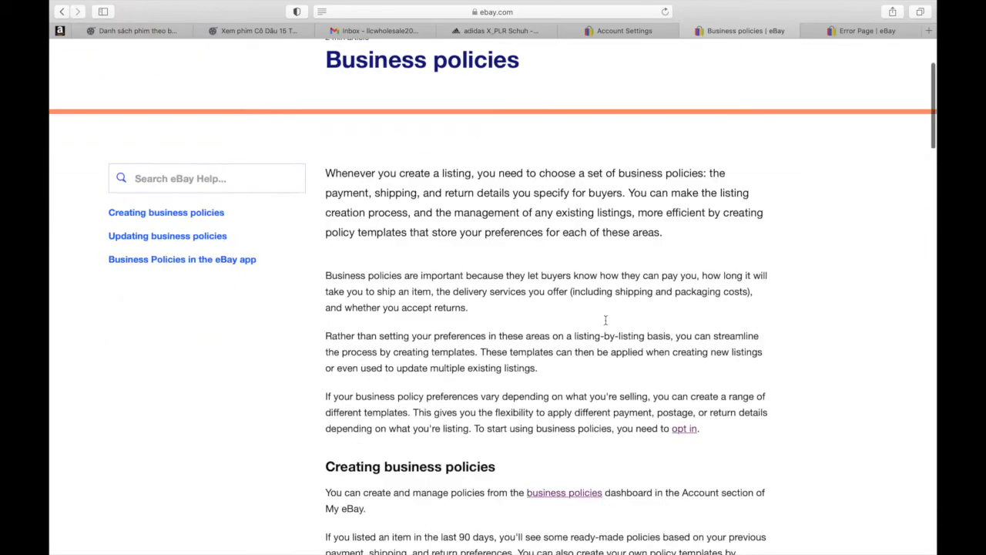
scroll(606, 320, down, 3)
click(566, 378)
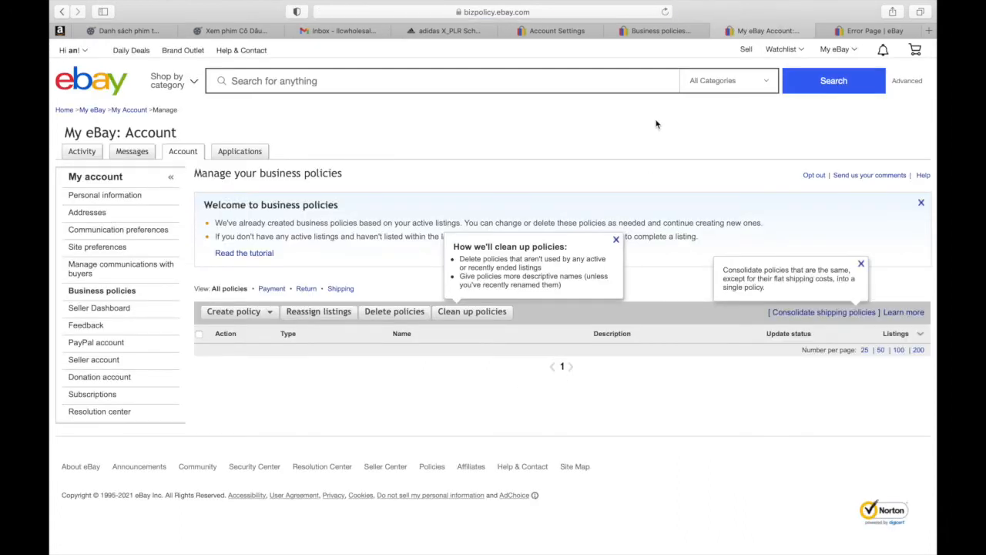
click(616, 240)
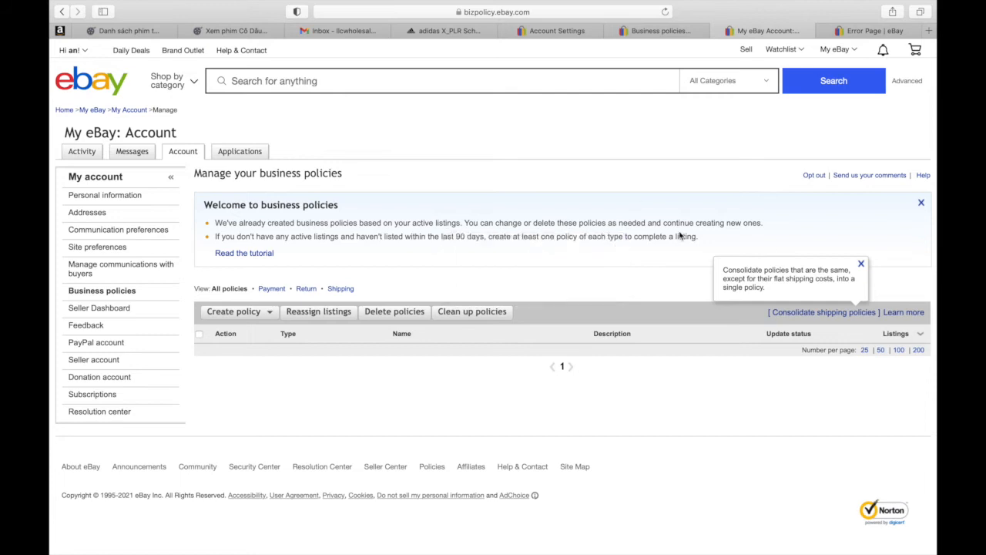
click(861, 264)
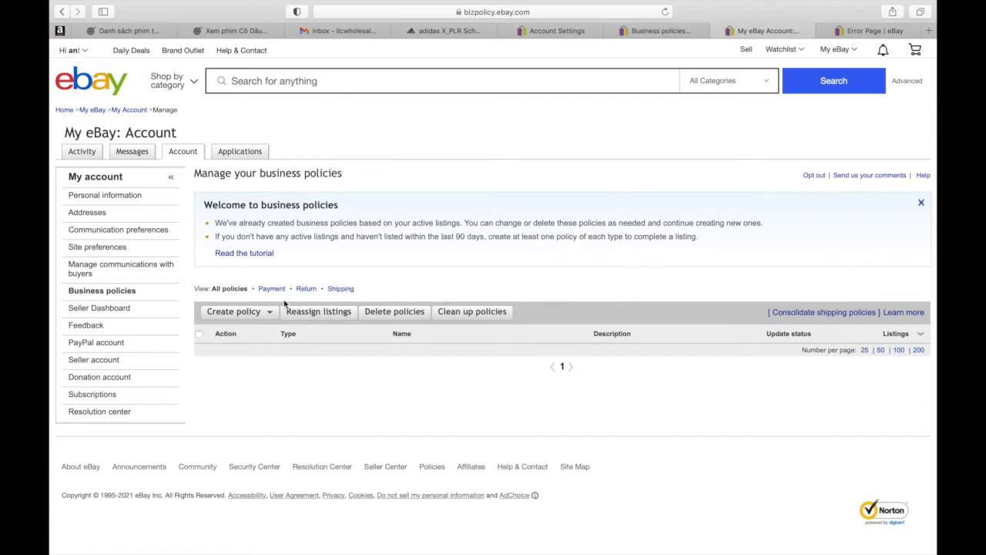
Step: Start a new payment policy named "PAYMENT" and leave its description blank
click(260, 315)
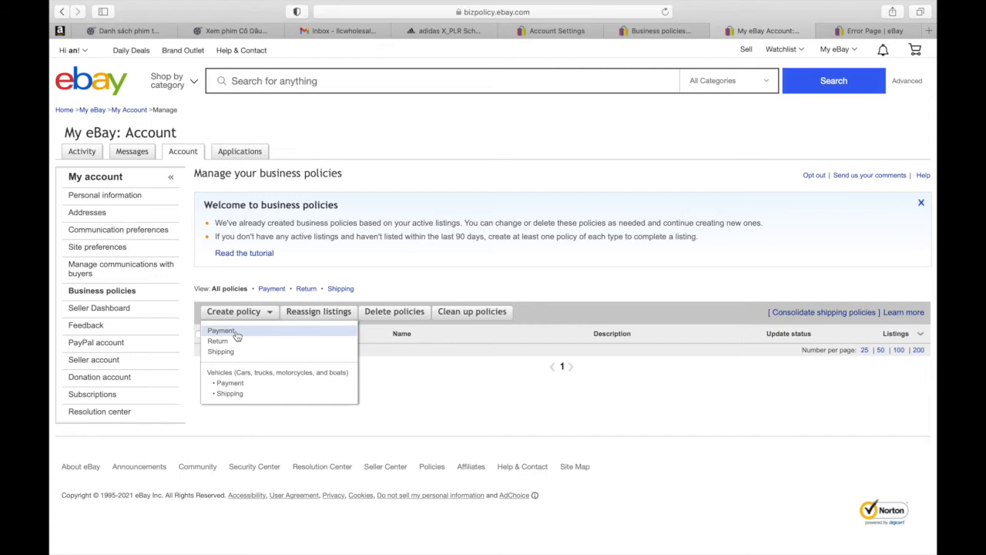
click(238, 334)
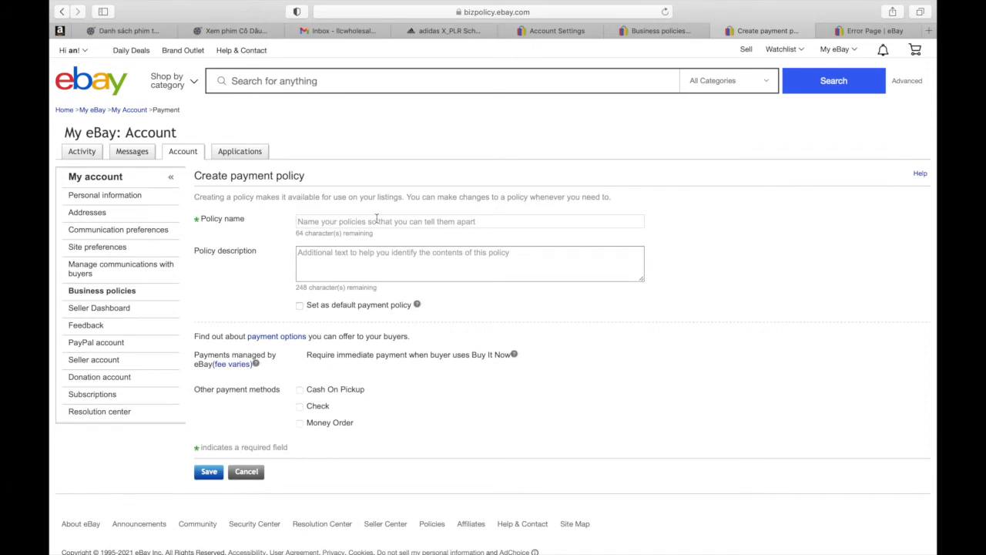
click(352, 220)
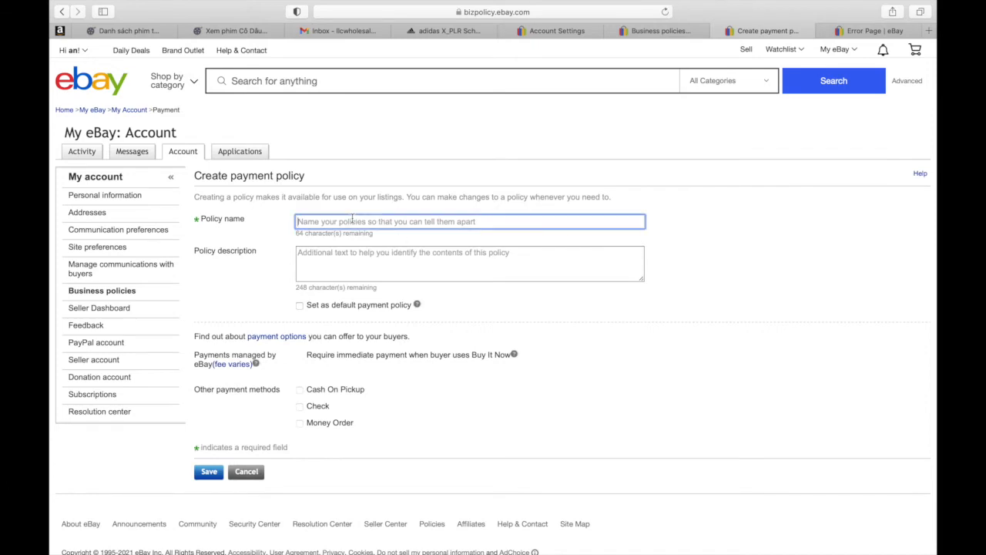
text(PAY)
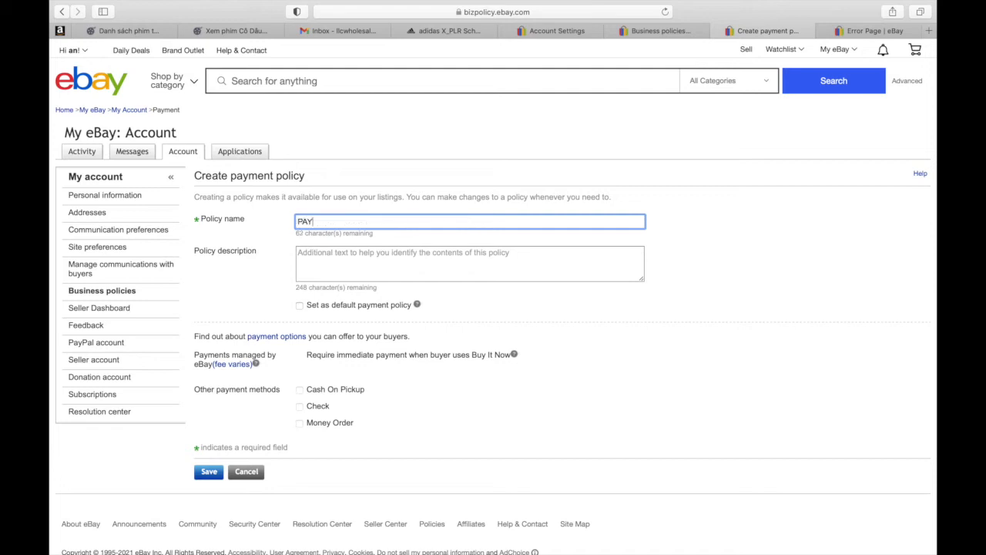
text(MENT)
click(330, 258)
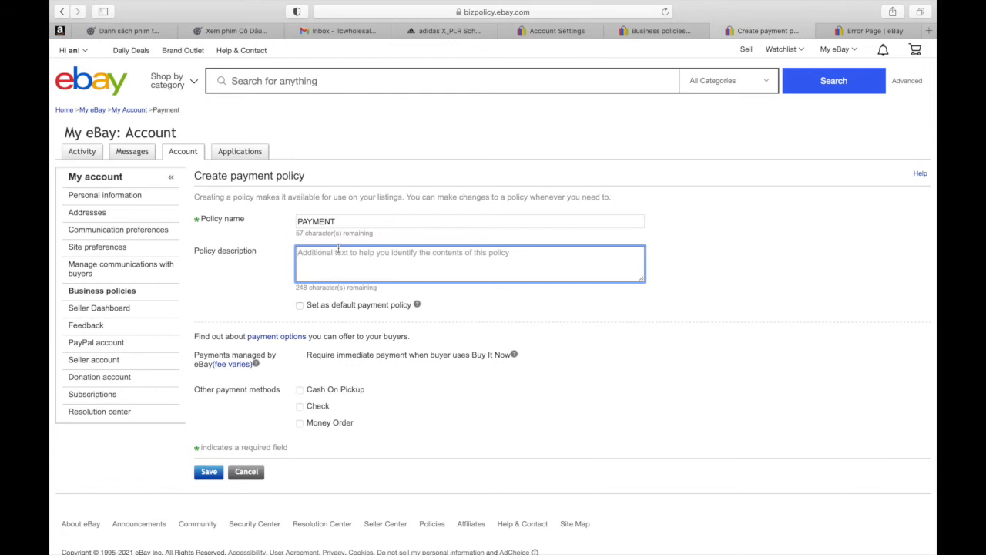
Step: Make it the default payment policy, require immediate payment for Buy It Now purchases, and save the policy
scroll(337, 248, down, 2)
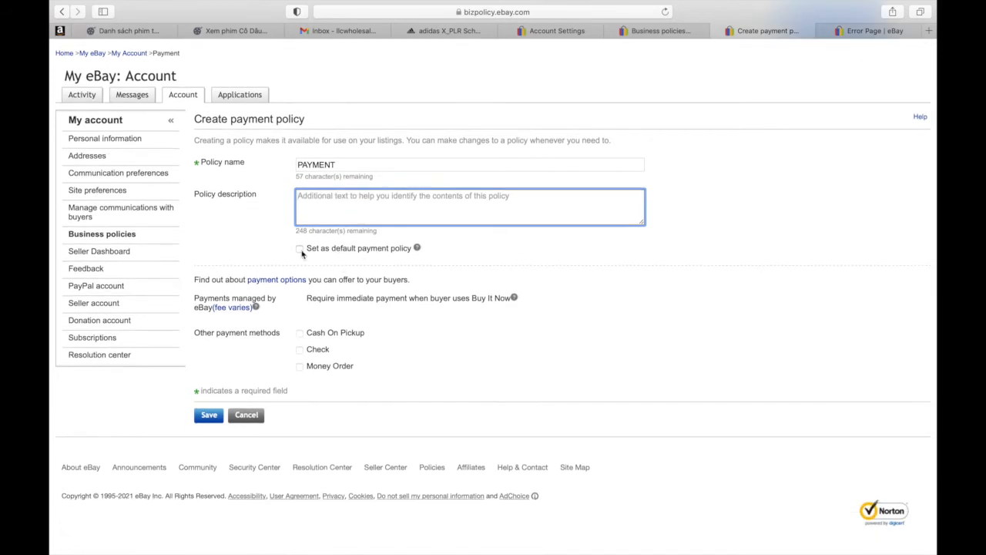
click(301, 254)
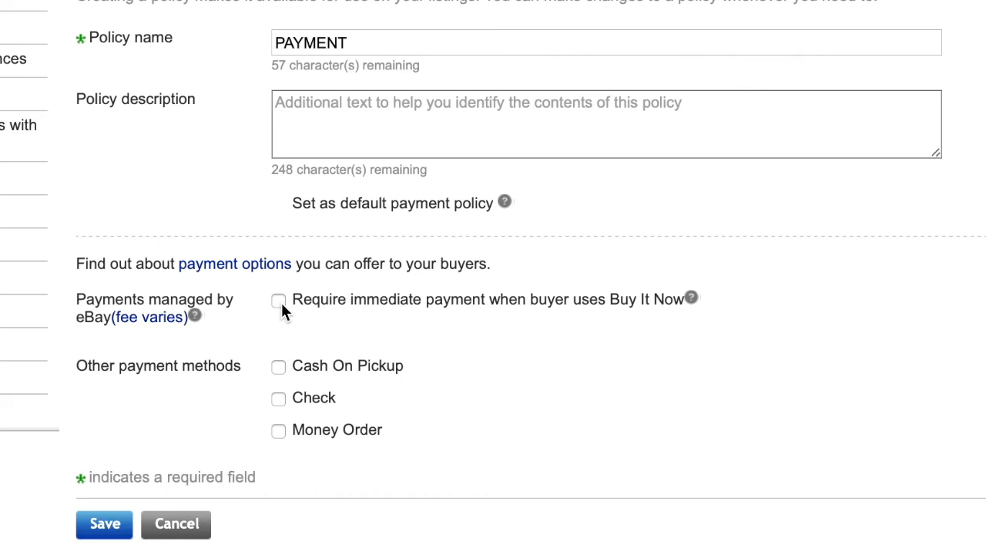
click(279, 300)
click(97, 530)
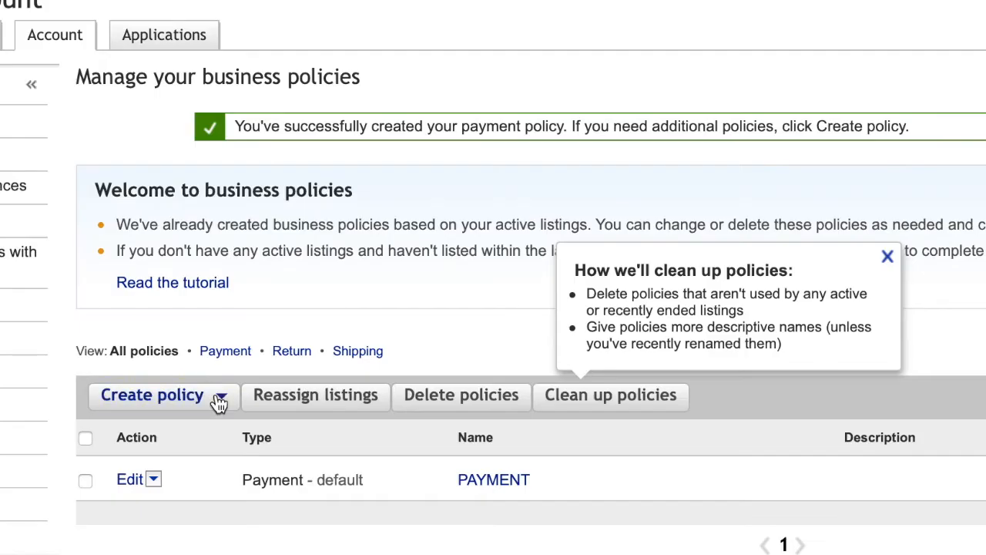
Step: Start a new return policy named "Return policy for Aliexpress / Amazon"
click(220, 400)
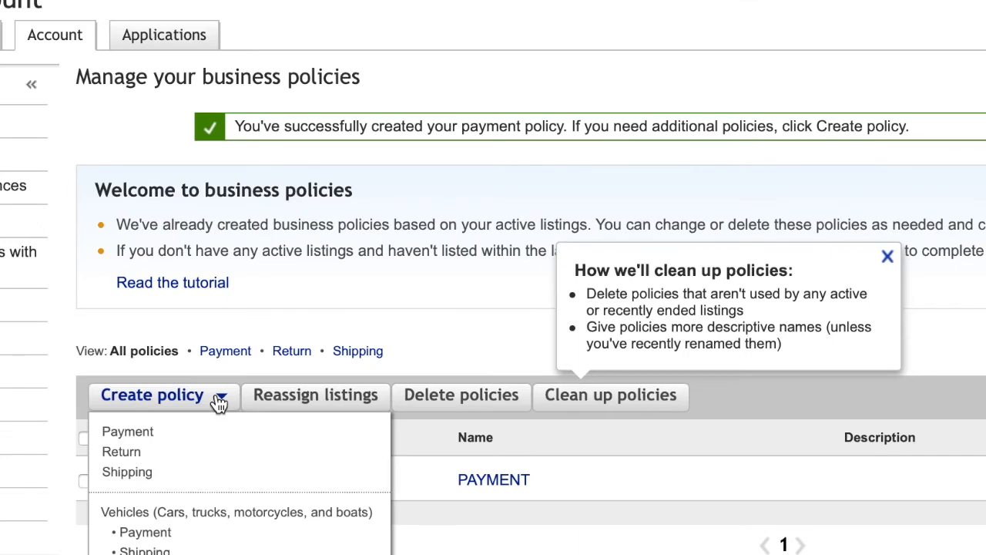
click(123, 452)
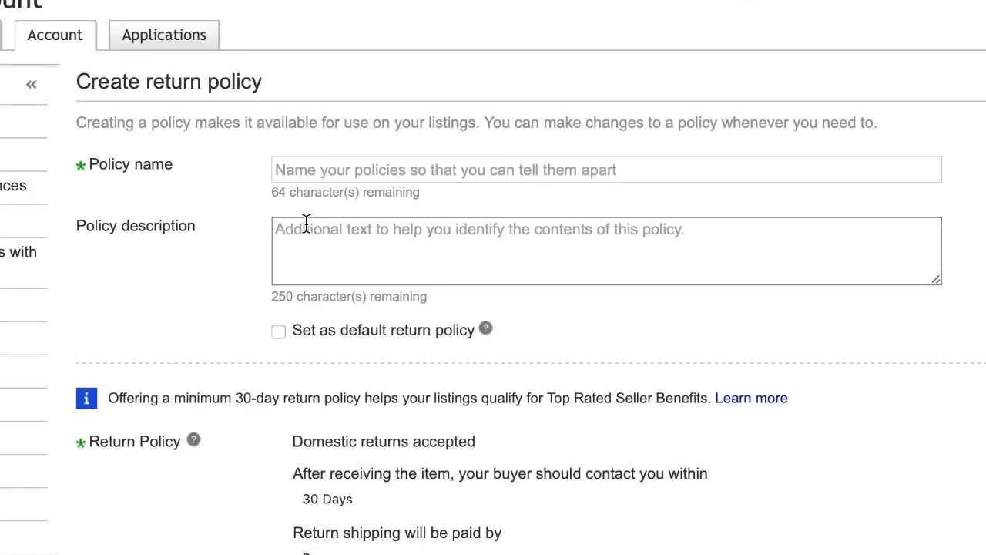
click(339, 173)
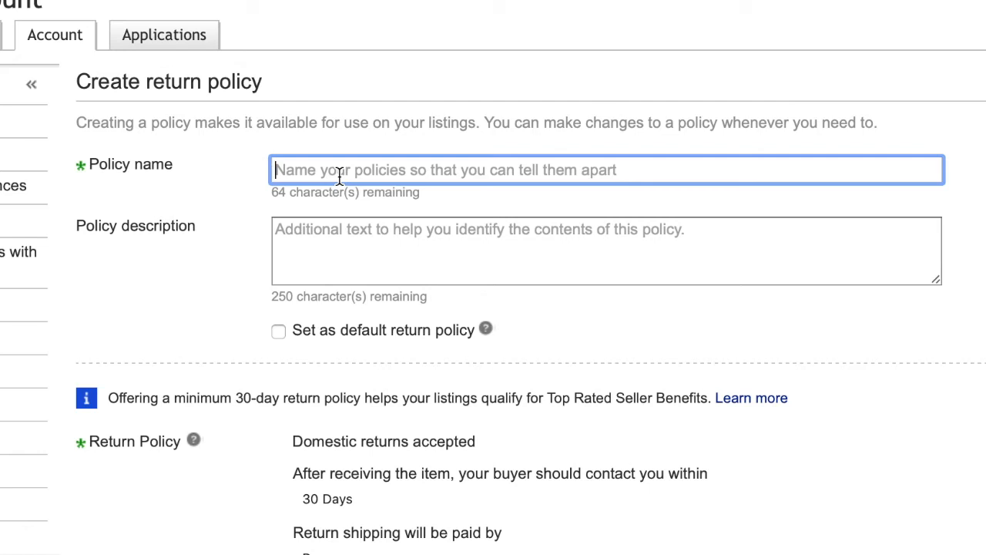
text(Return police)
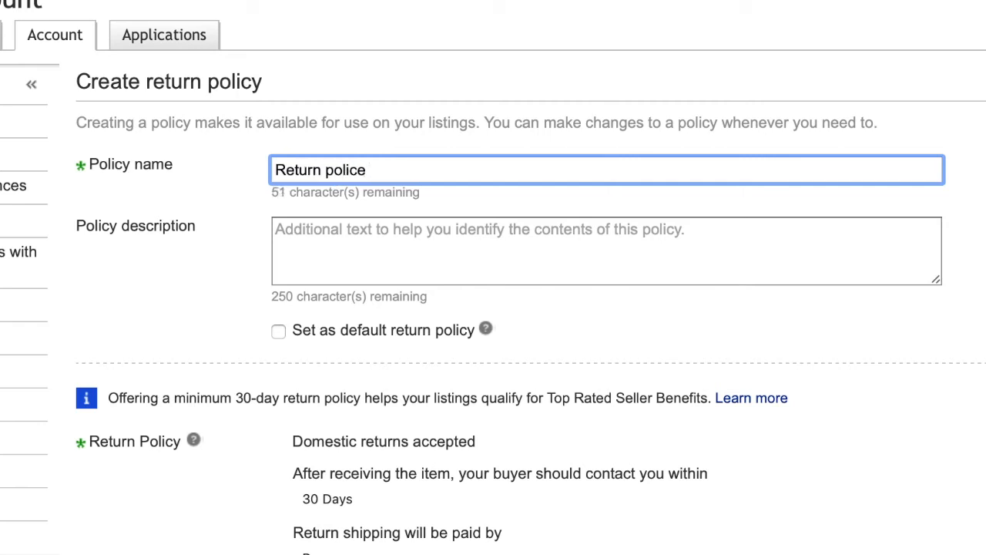
key(BackSpace)
text(y for Ali)
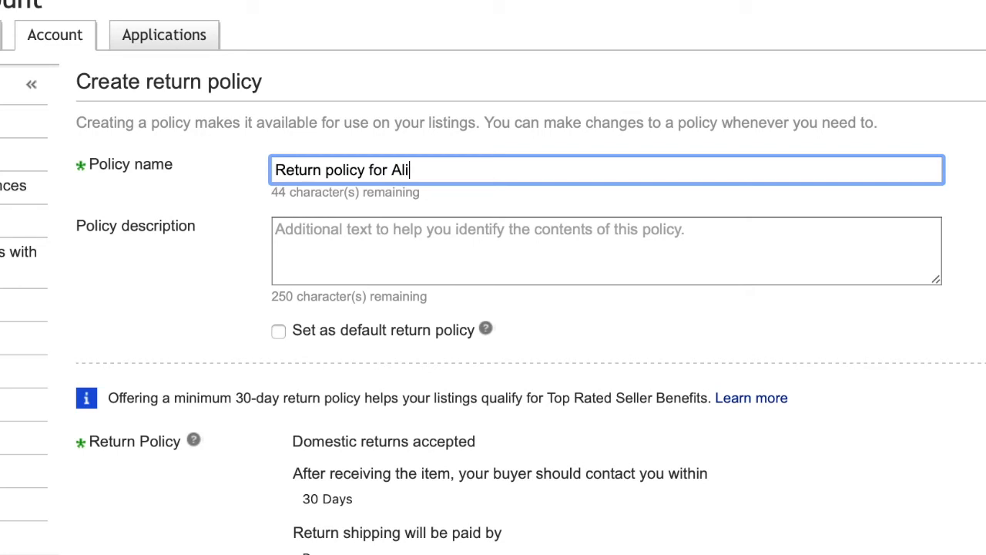
text(express )
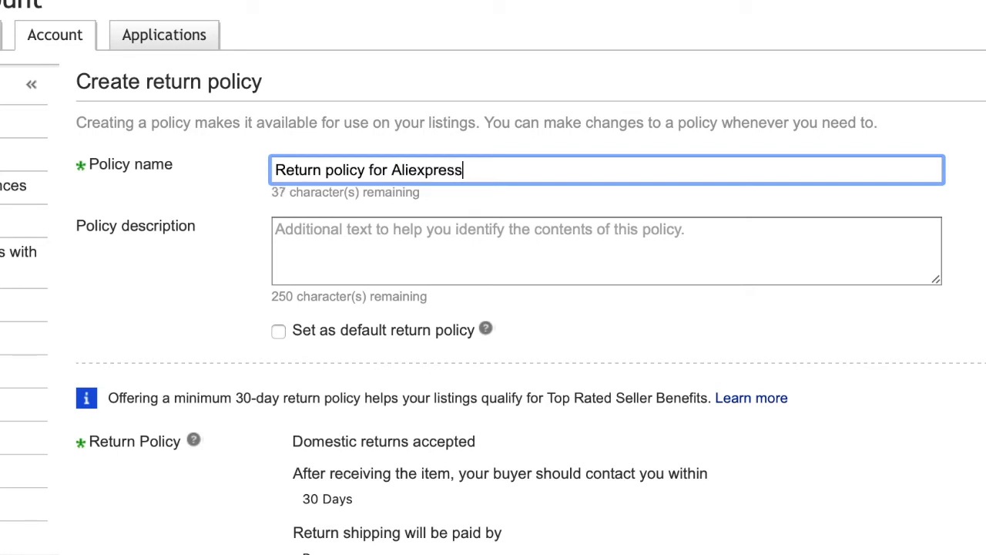
text(/ Amazon)
key(Up)
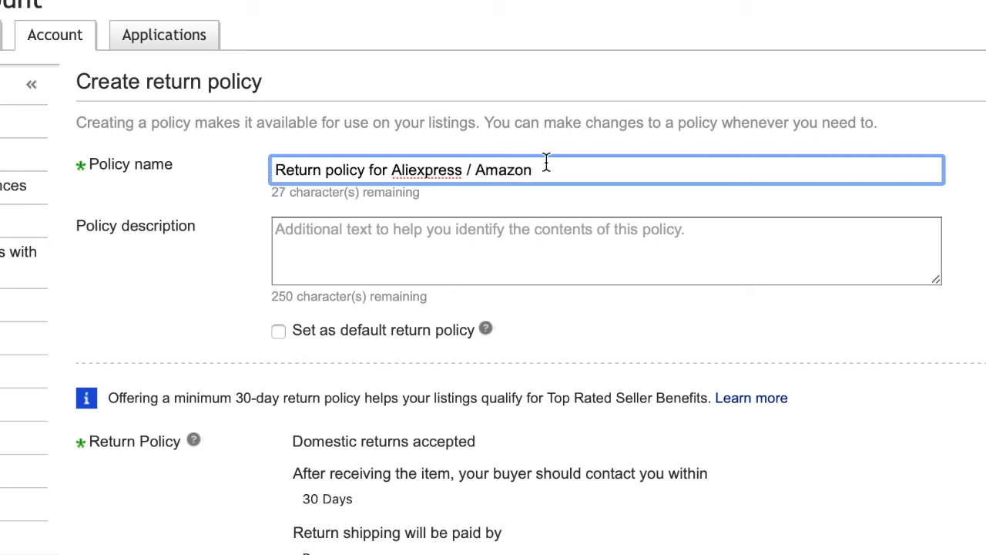
Step: Shorten the return policy's name to "Return policy for Amazon" and set it as the default return policy
drag(471, 170, 396, 170)
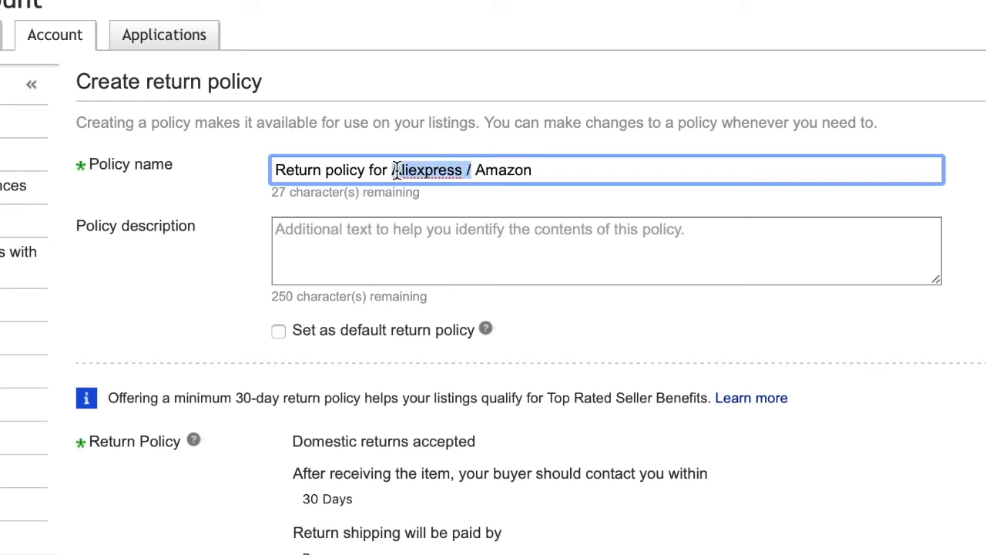
key(BackSpace)
click(375, 225)
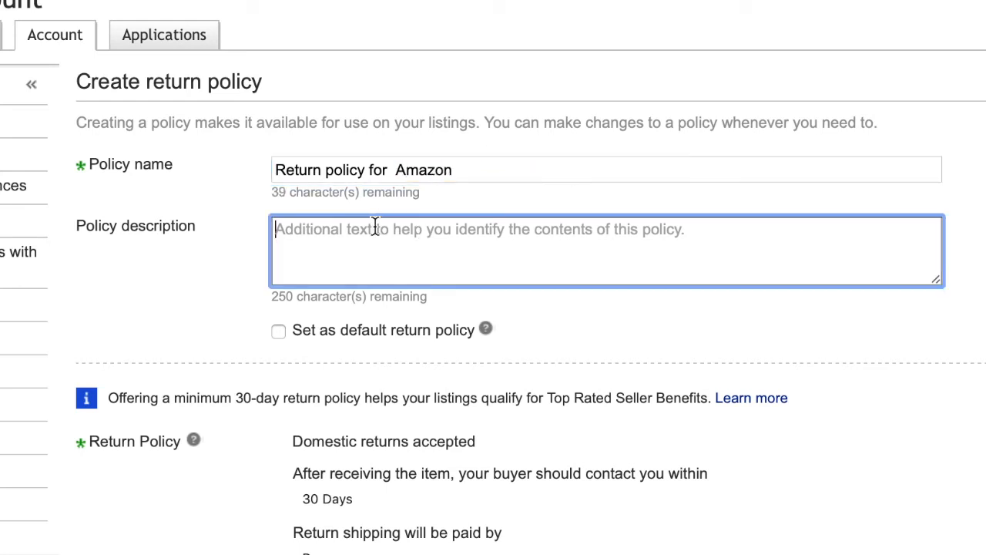
scroll(354, 224, down, 3)
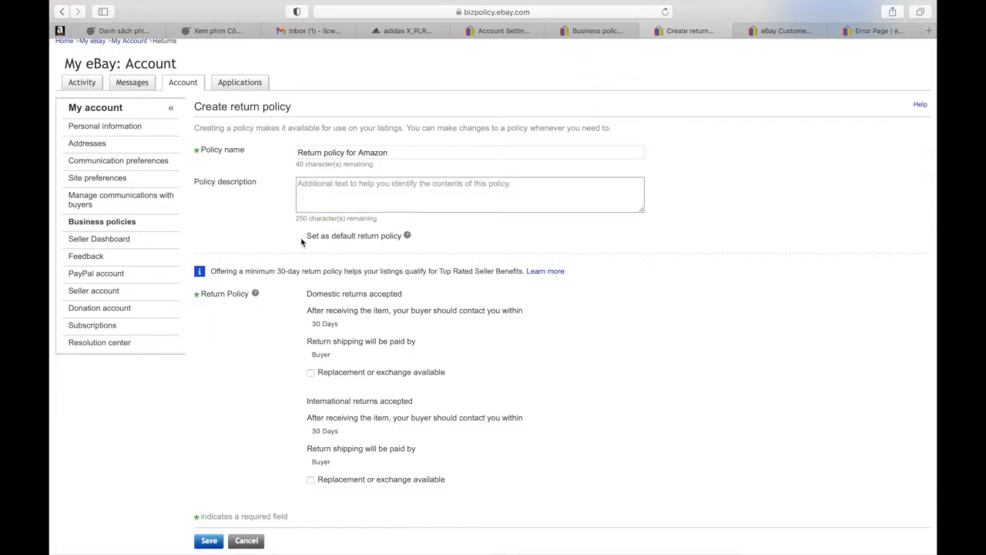
Step: Examine the return period, return shipping payer and replacement options for domestic and international returns
scroll(400, 248, down, 2)
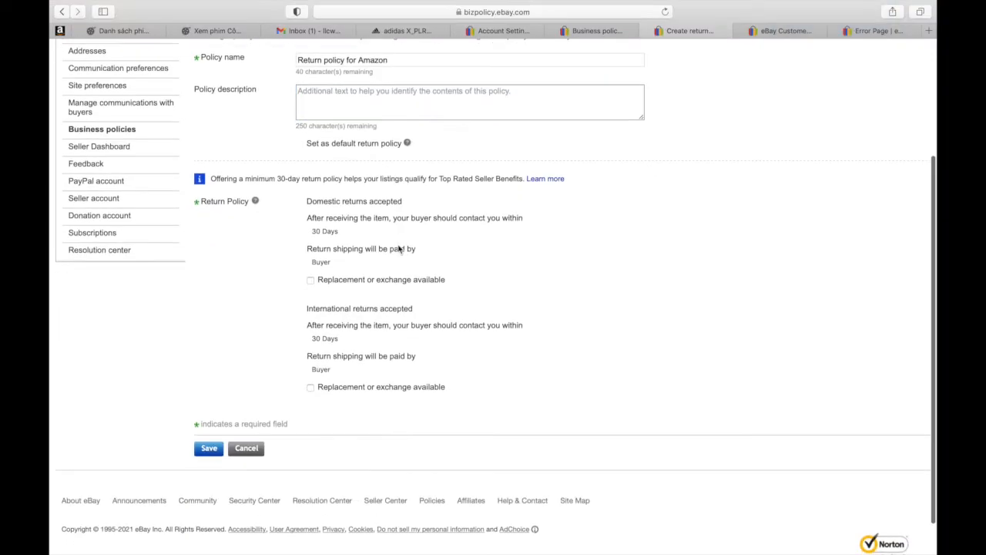
scroll(367, 179, up, 5)
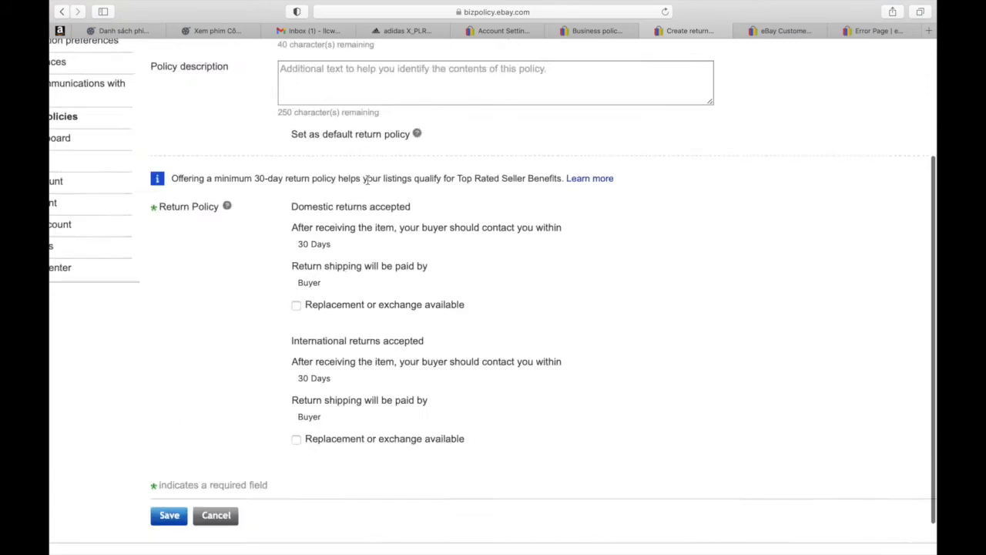
scroll(385, 218, left, 2)
scroll(385, 218, down, 2)
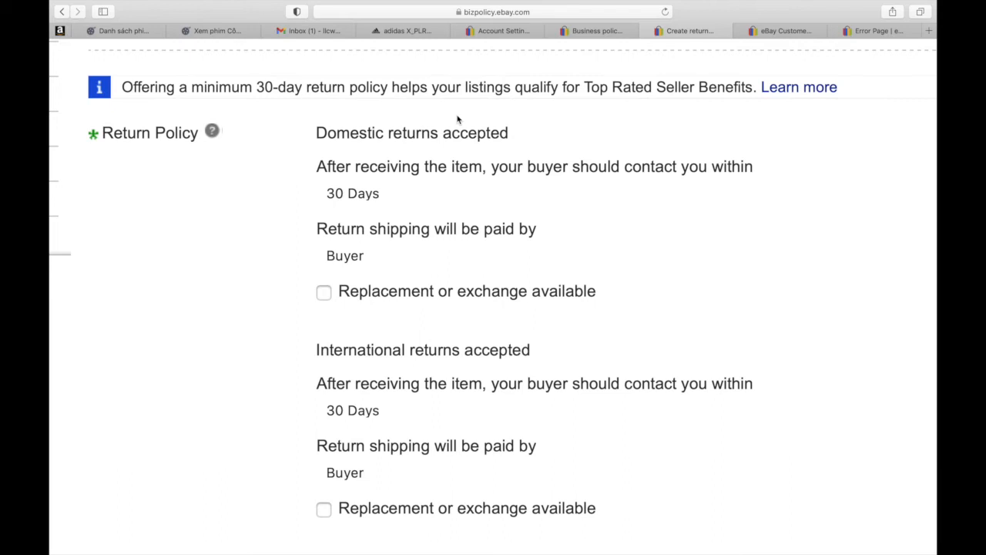
scroll(458, 120, down, 5)
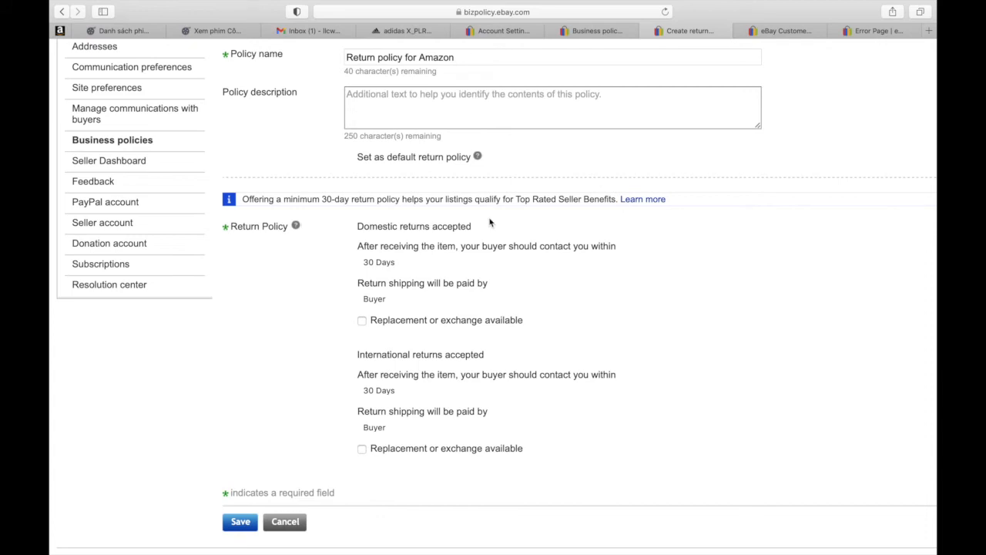
click(349, 228)
click(349, 228)
scroll(392, 237, up, 5)
scroll(459, 240, right, 1)
scroll(447, 282, down, 2)
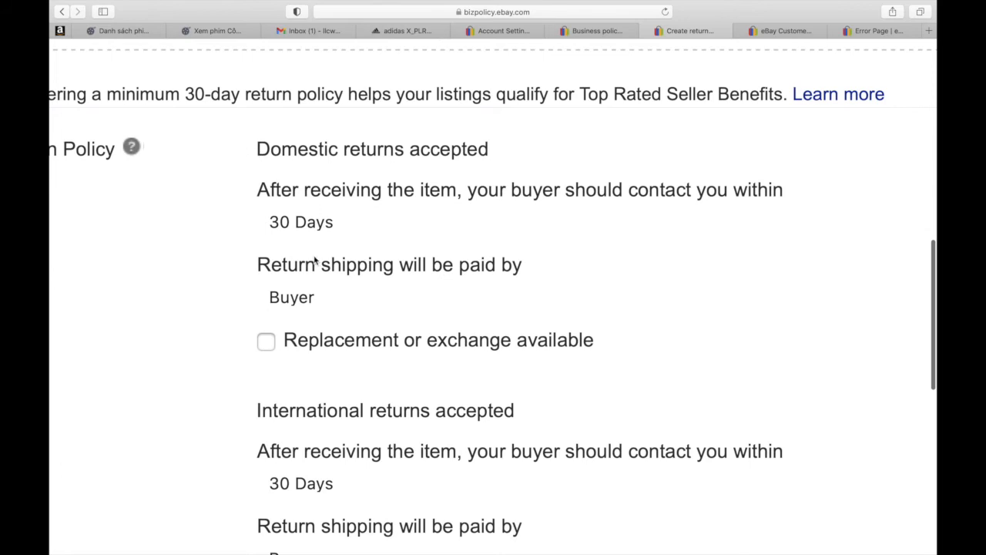
Step: Examine the available return period choices for domestic returns
scroll(314, 260, down, 1)
scroll(324, 178, up, 2)
scroll(305, 280, down, 5)
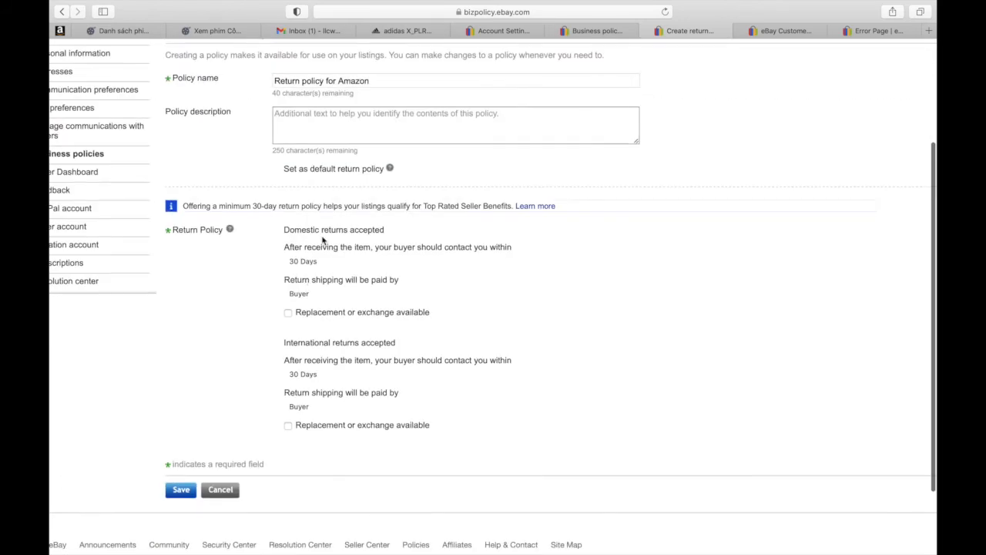
scroll(322, 240, up, 3)
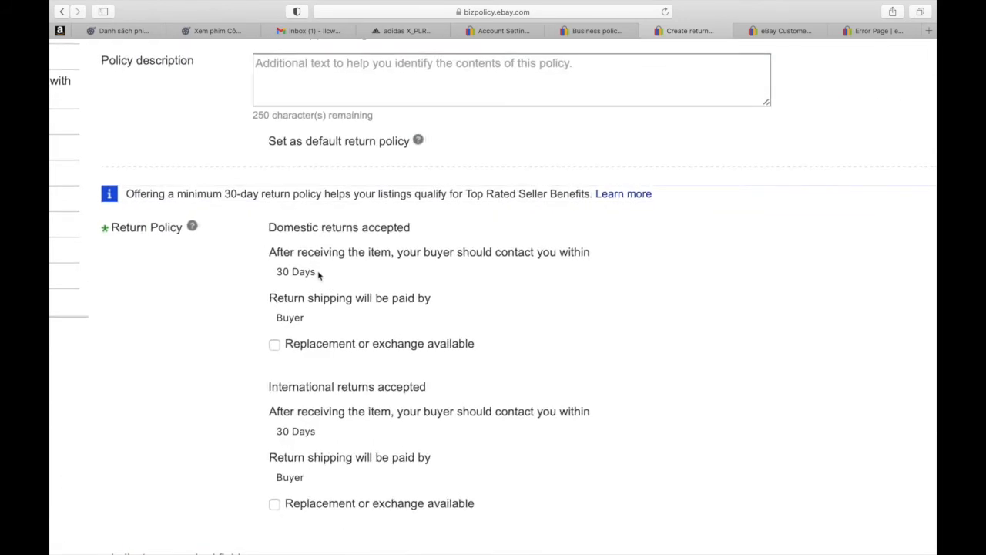
click(285, 272)
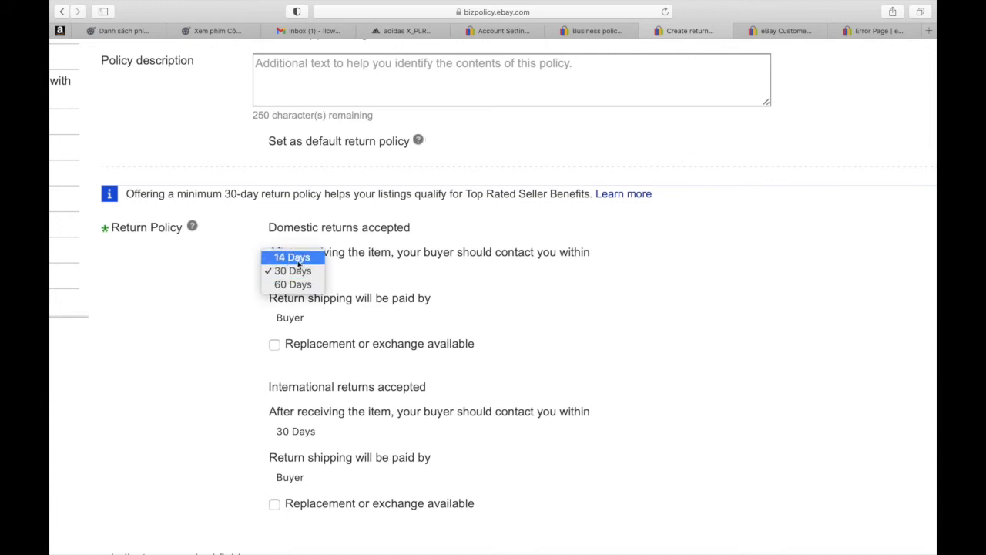
click(376, 274)
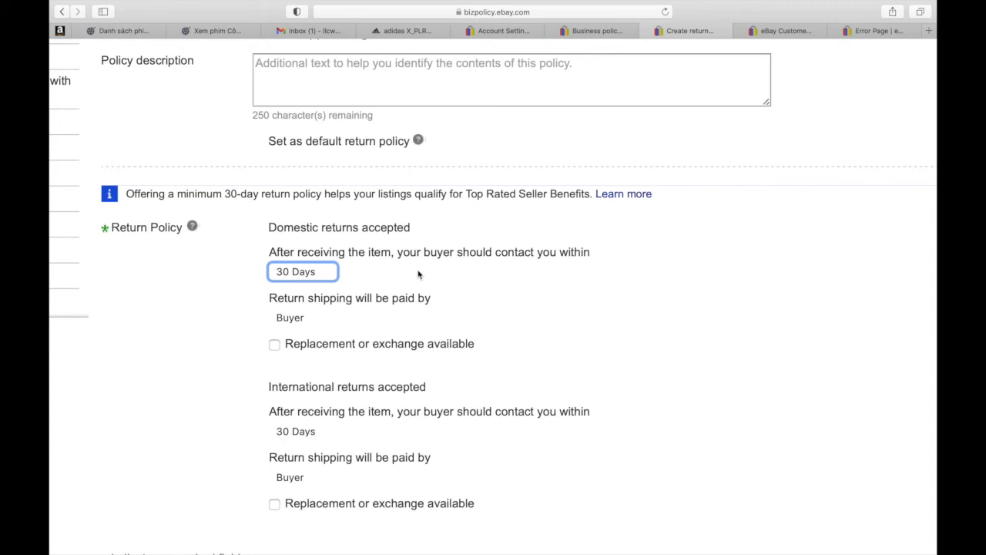
Step: Try a 14-day return period for domestic returns and set it back to 30 days
click(307, 271)
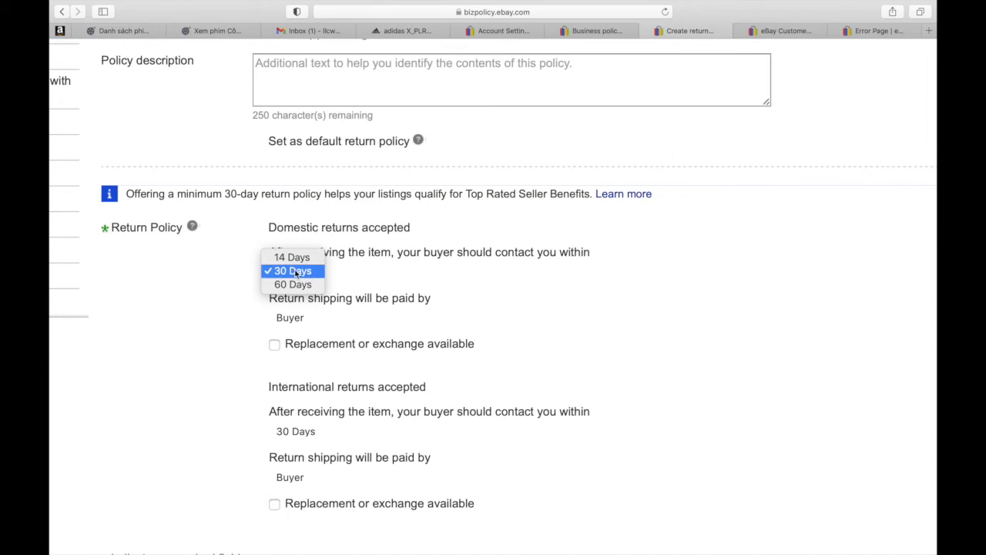
click(303, 257)
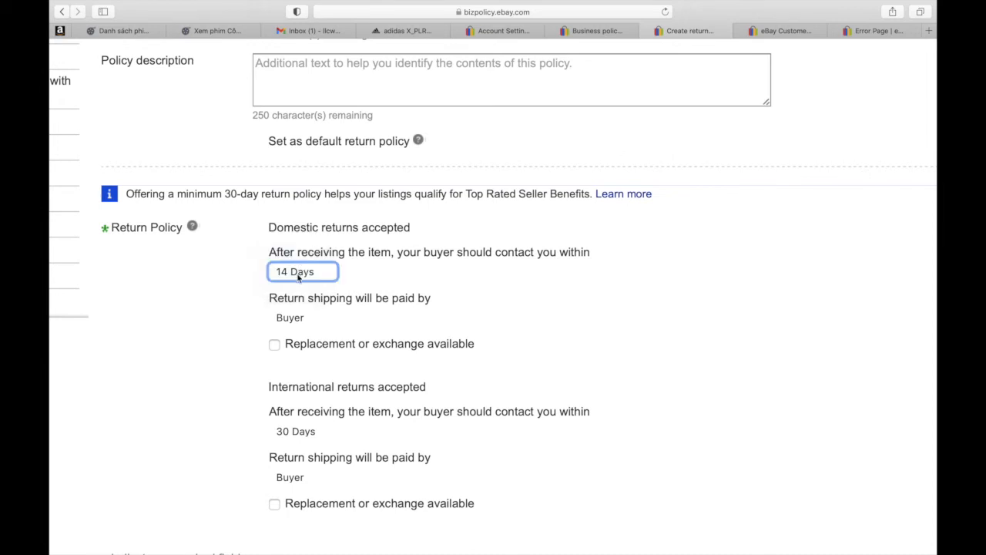
click(299, 278)
click(301, 283)
click(318, 279)
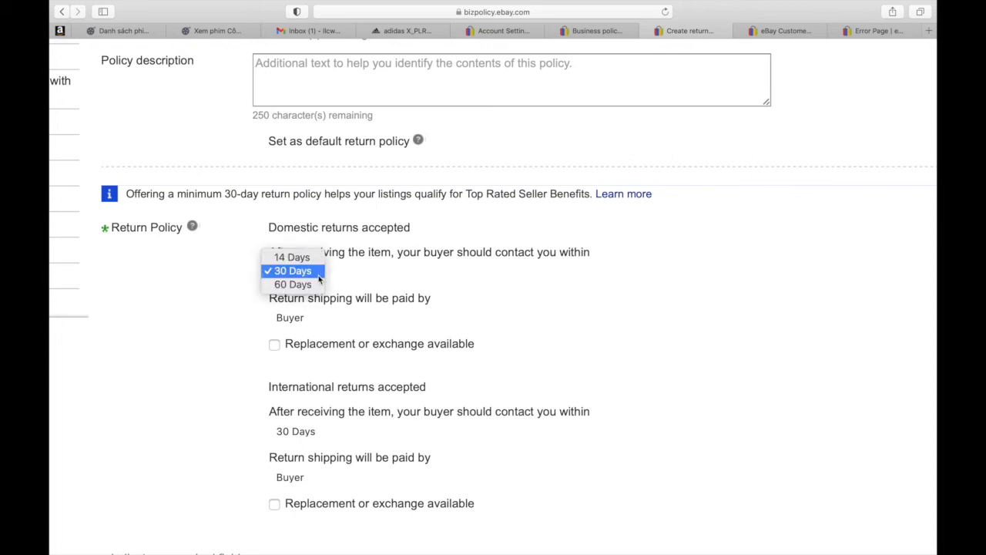
click(306, 276)
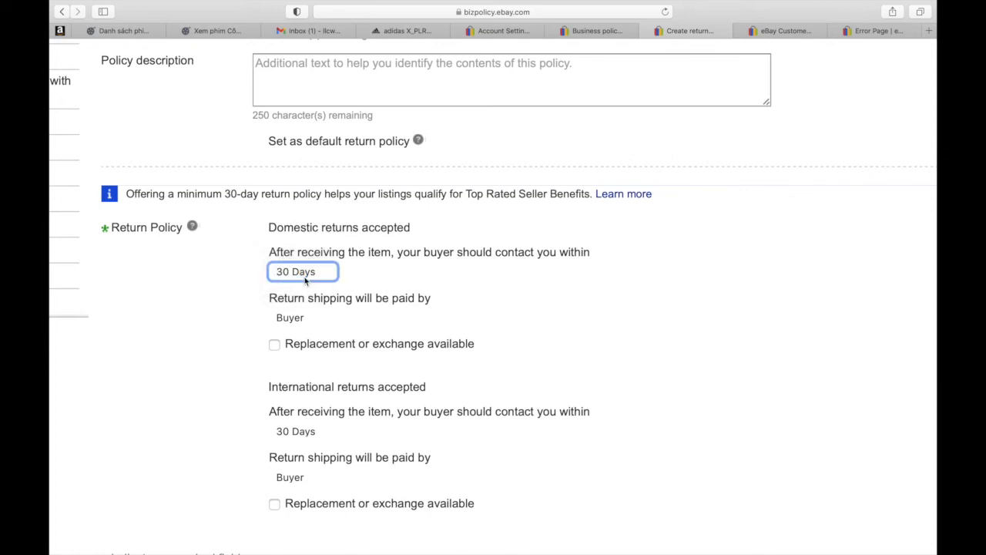
Step: Set domestic return shipping to be paid by the seller (Free Returns)
scroll(353, 281, down, 1)
scroll(348, 220, up, 3)
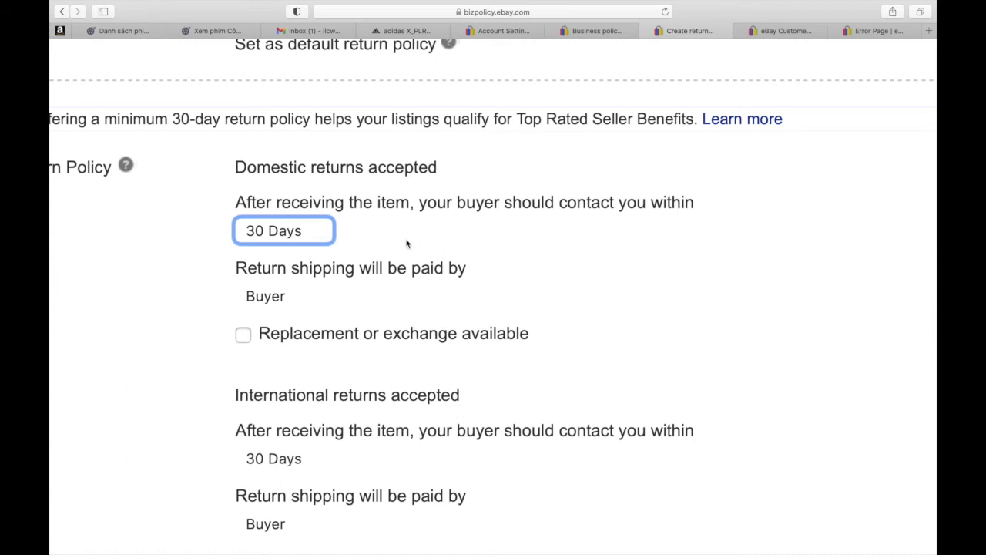
click(277, 300)
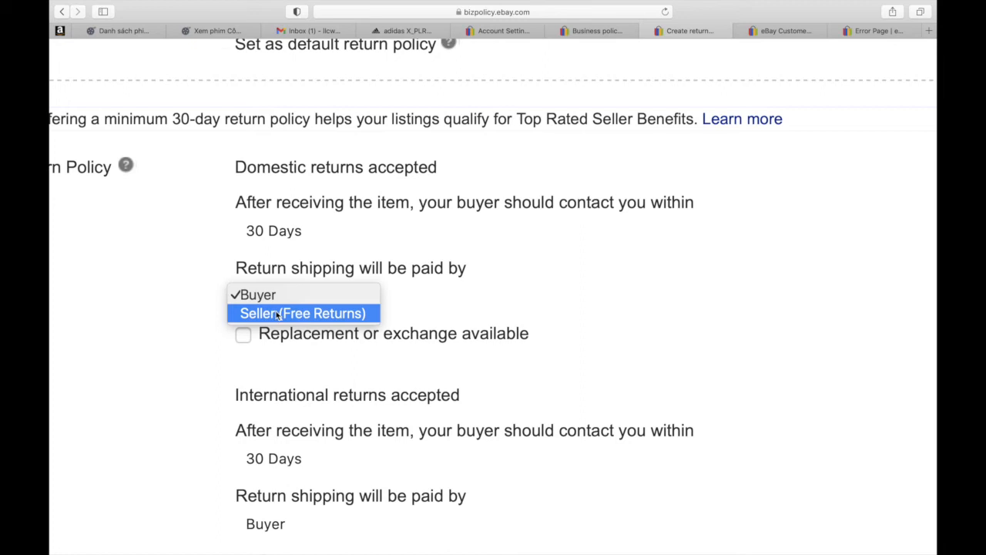
click(276, 314)
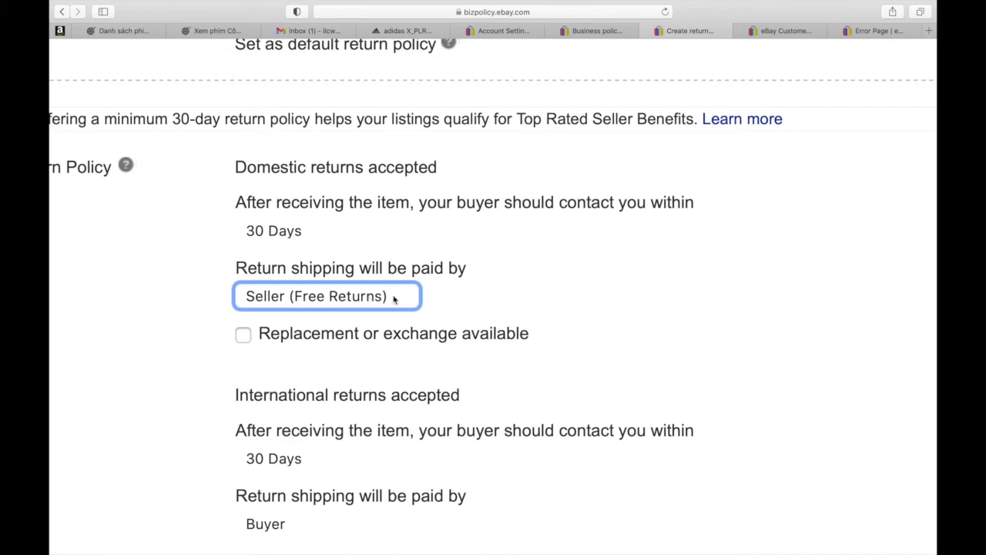
scroll(393, 299, down, 3)
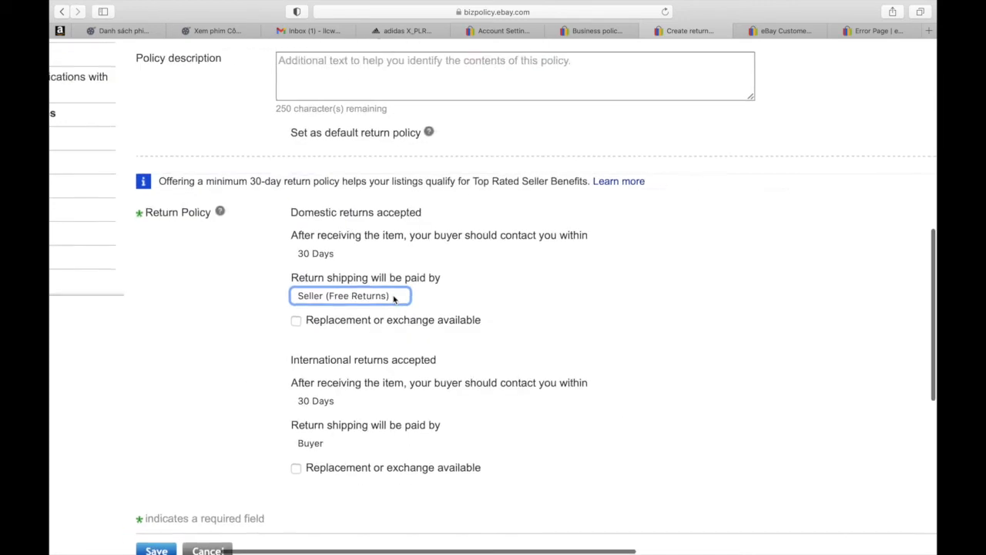
scroll(359, 279, up, 1)
scroll(358, 279, up, 2)
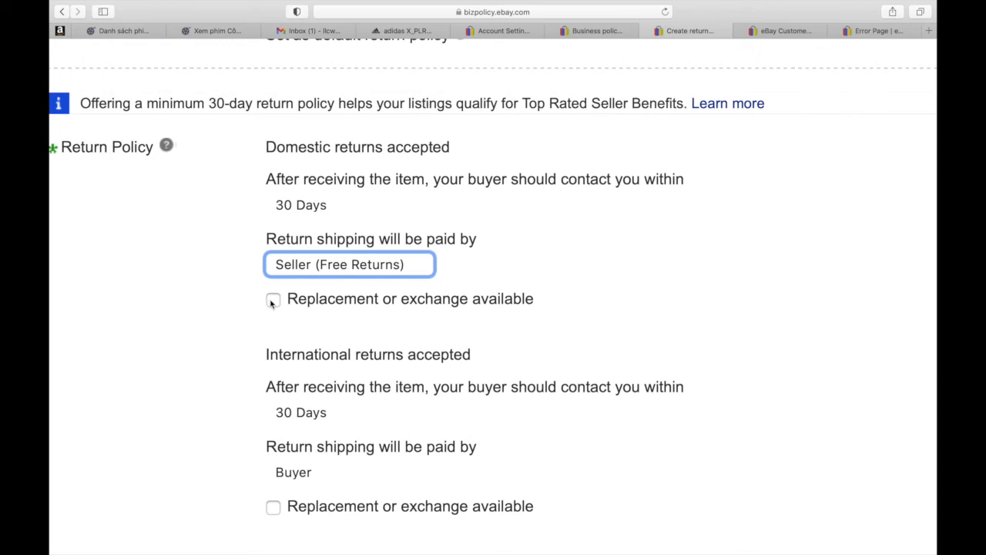
Step: Turn off acceptance of international returns in the return policy
scroll(273, 308, down, 2)
scroll(290, 261, down, 3)
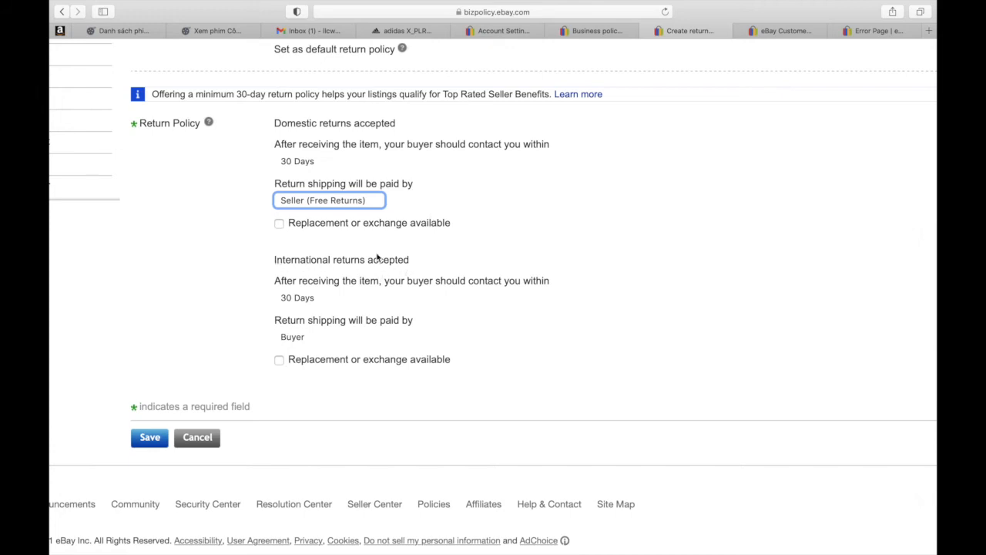
scroll(377, 257, up, 1)
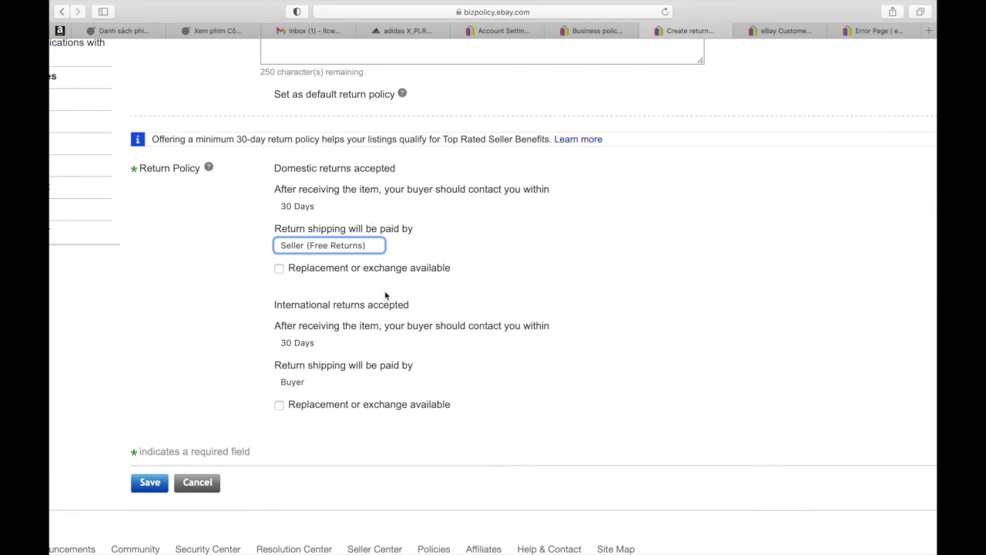
click(267, 307)
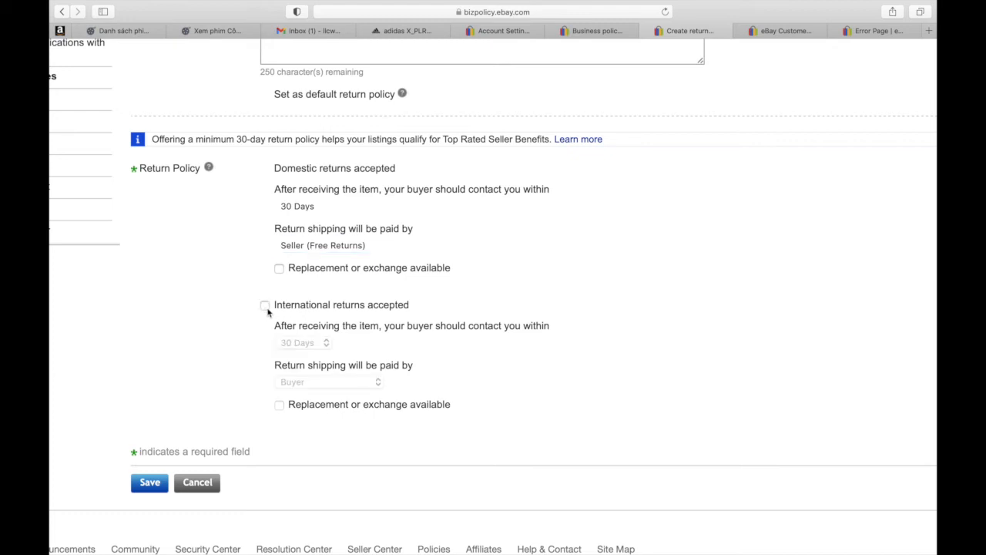
scroll(296, 270, up, 5)
scroll(297, 266, down, 3)
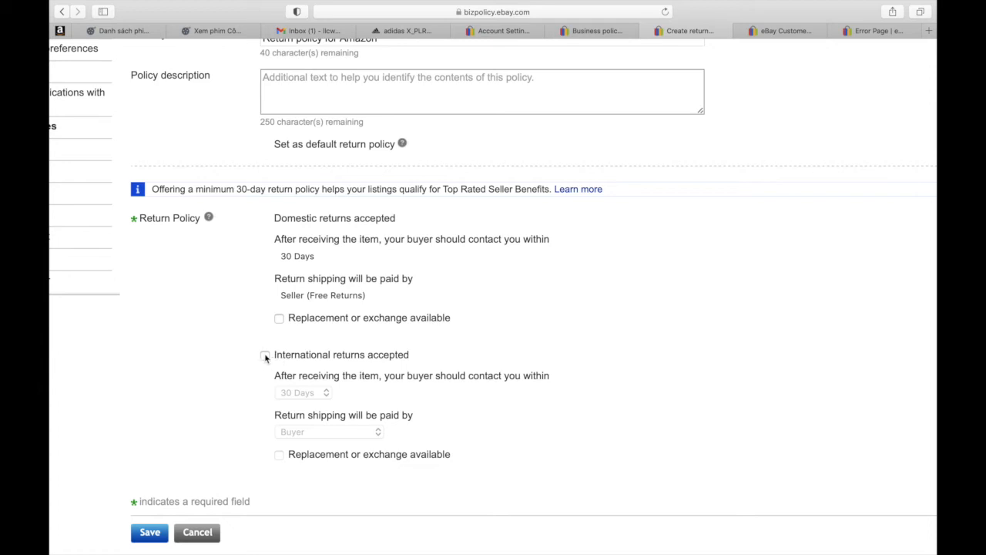
scroll(304, 274, up, 2)
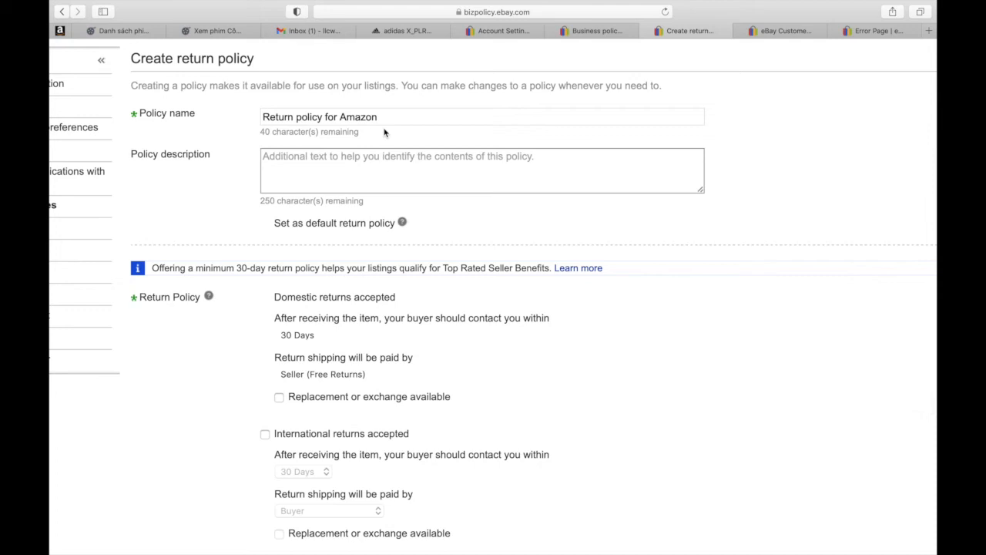
scroll(278, 335, down, 3)
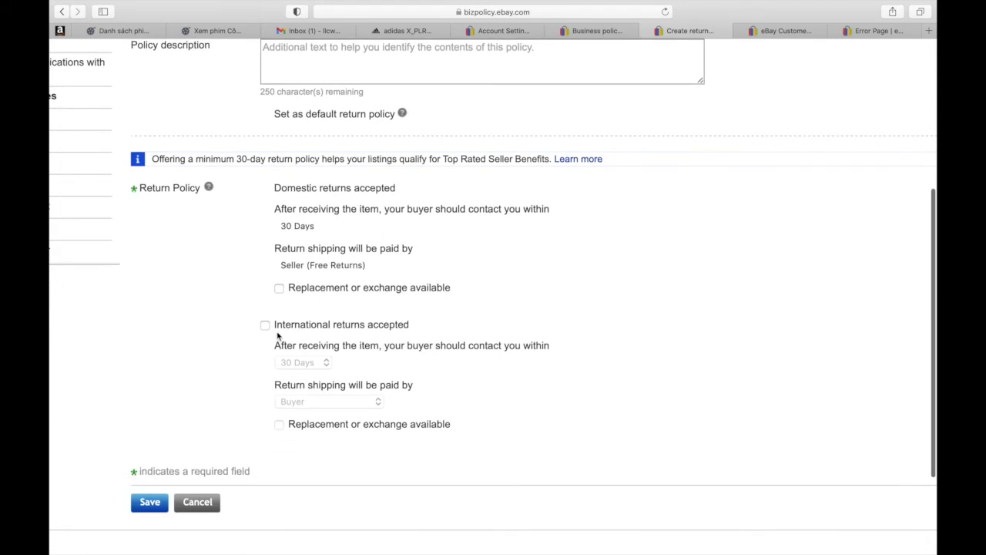
scroll(332, 262, up, 3)
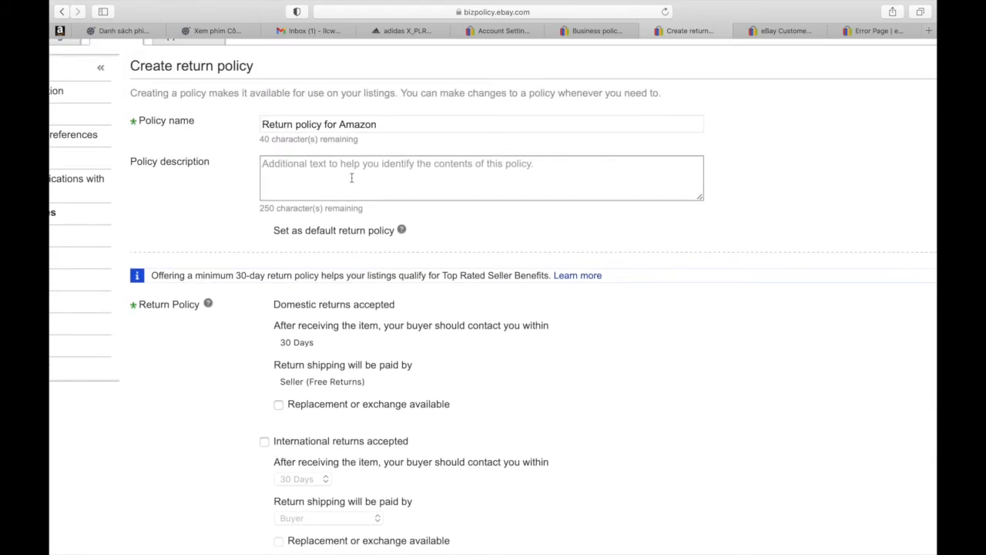
scroll(352, 178, down, 2)
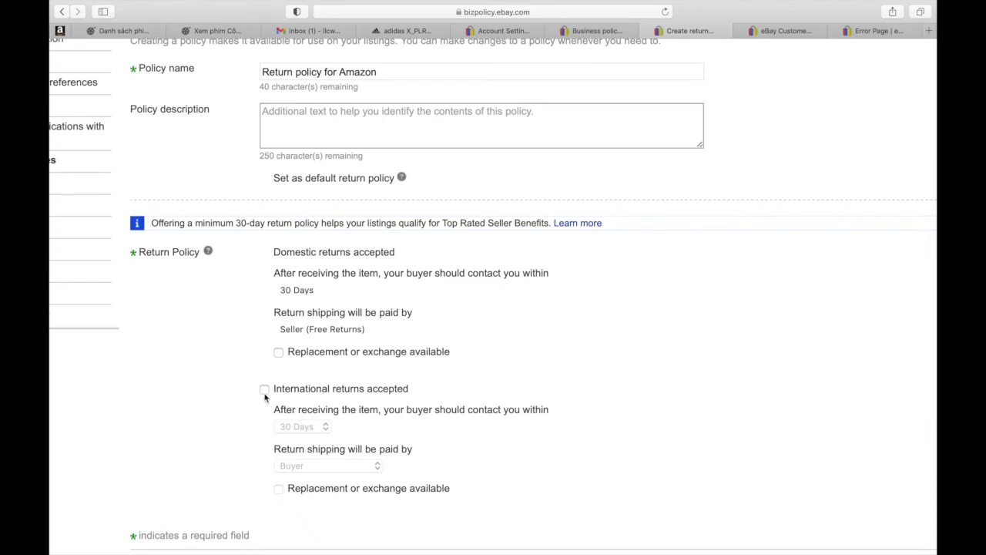
Step: Accept international returns again with a contact period of 30 days
click(264, 391)
click(312, 428)
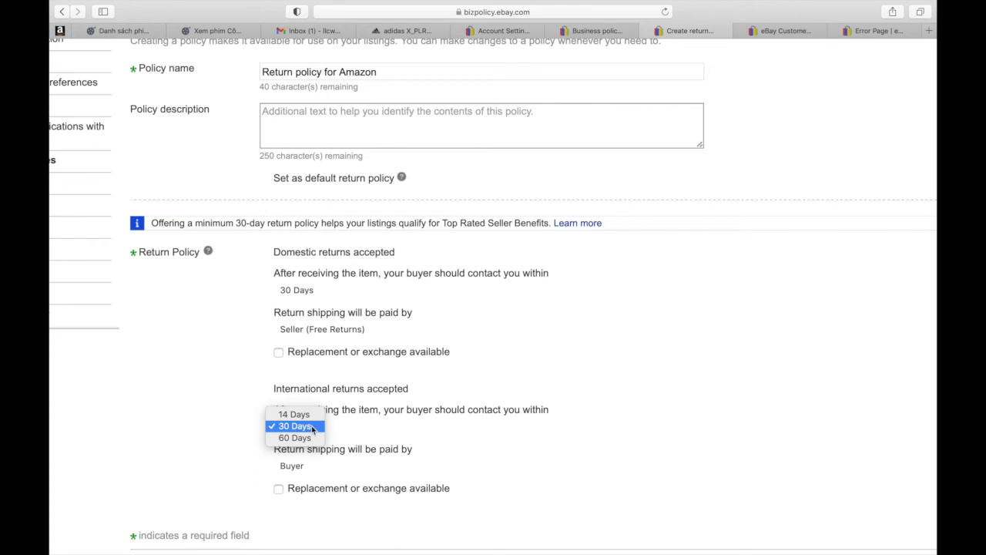
click(312, 427)
scroll(313, 455, down, 1)
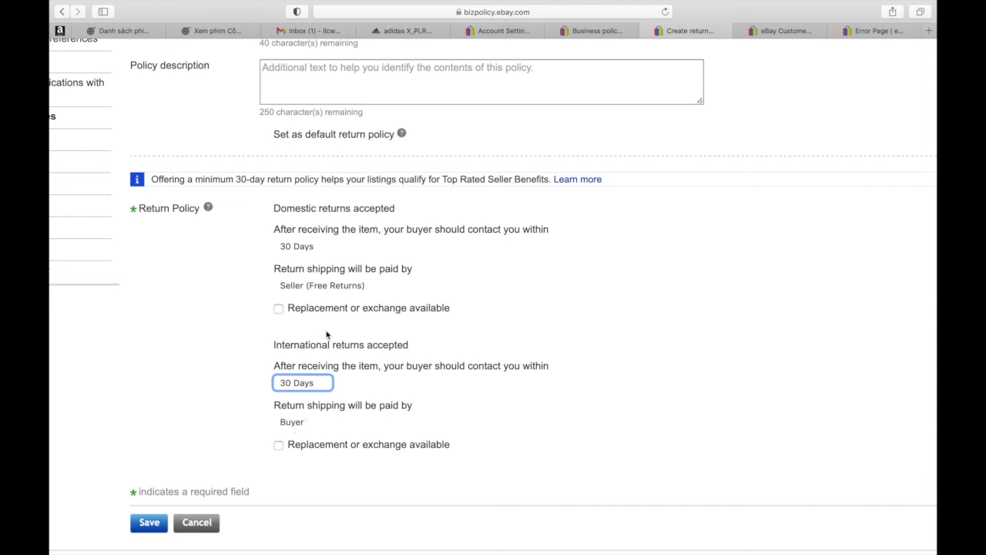
scroll(308, 231, up, 3)
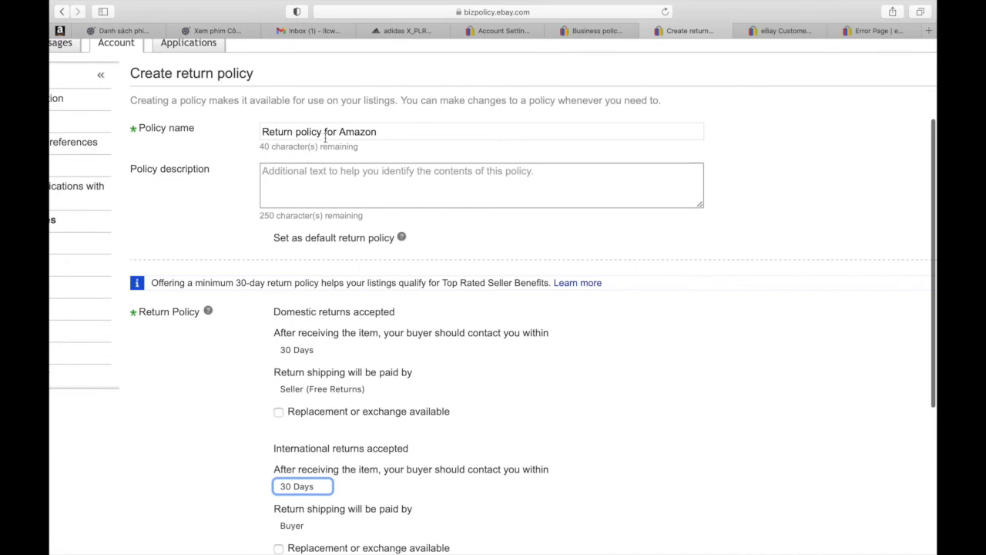
scroll(325, 137, down, 4)
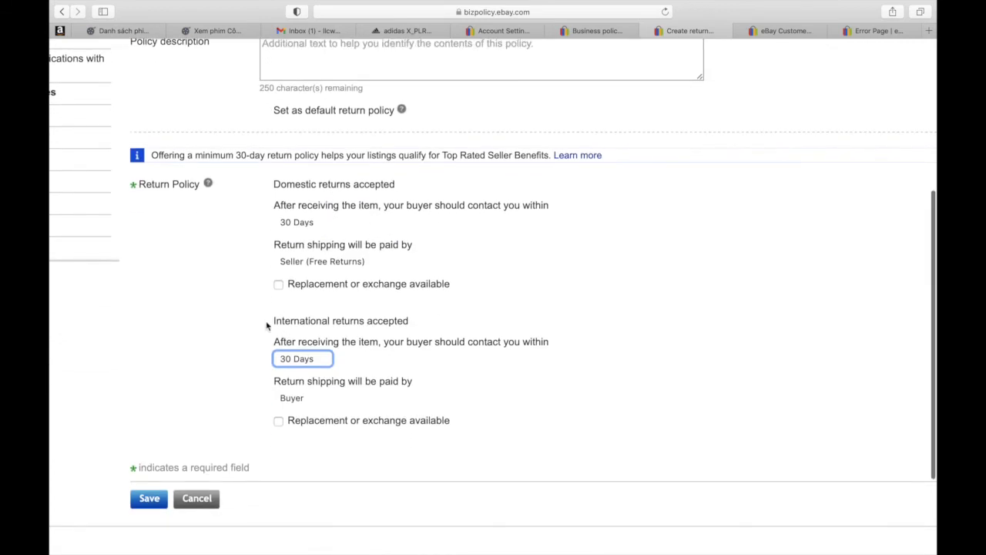
Step: Exclude international returns from the policy and save the return policy
click(265, 323)
scroll(265, 328, down, 2)
click(150, 419)
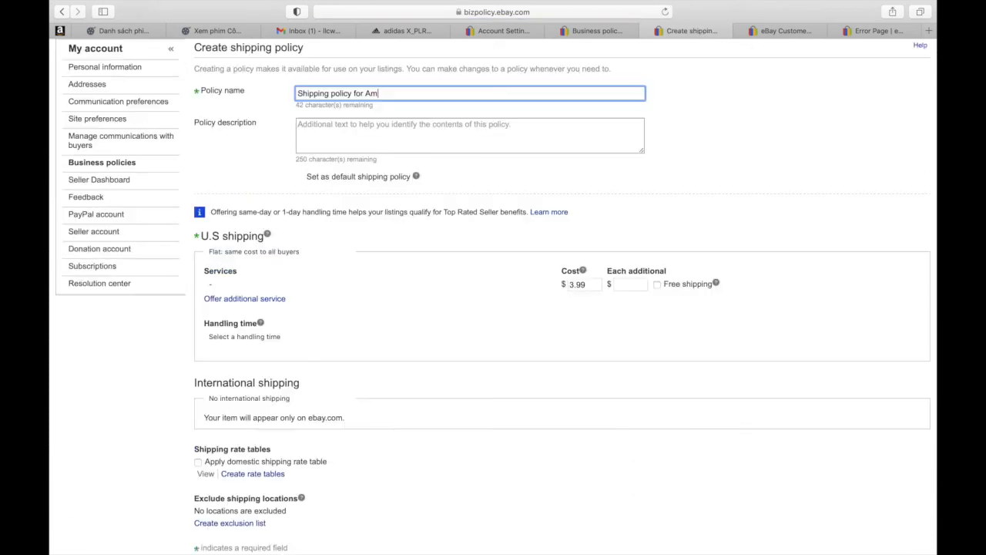
Step: Replace the name of the new shipping policy with "Shipping policy for Amazon"
scroll(493, 309, up, 3)
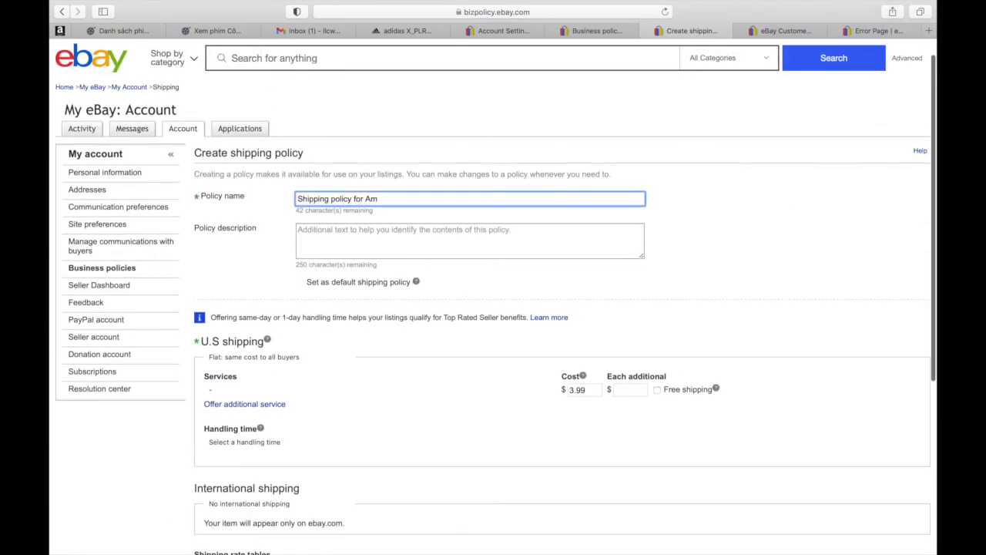
scroll(311, 61, up, 1)
key(super+a)
key(BackSpace)
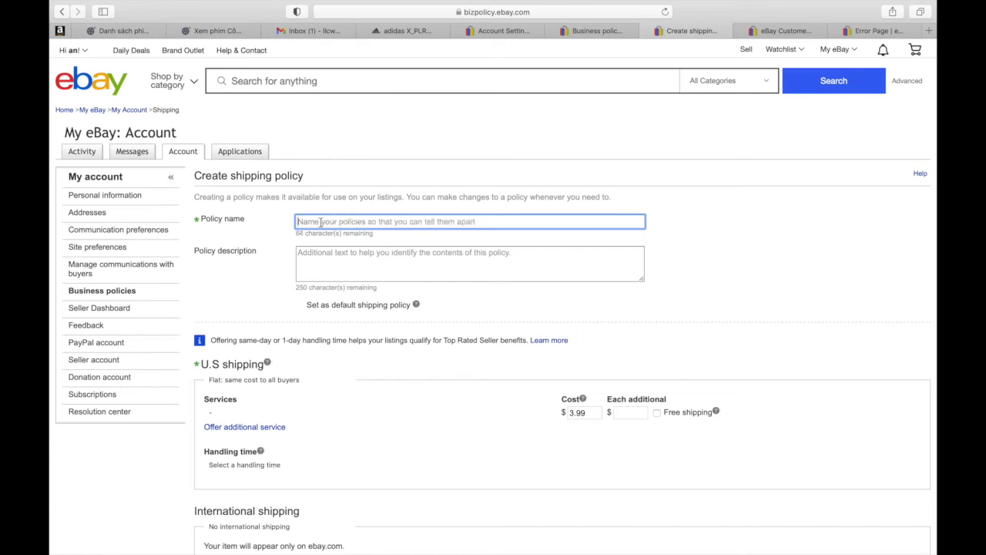
text(Shipping policy )
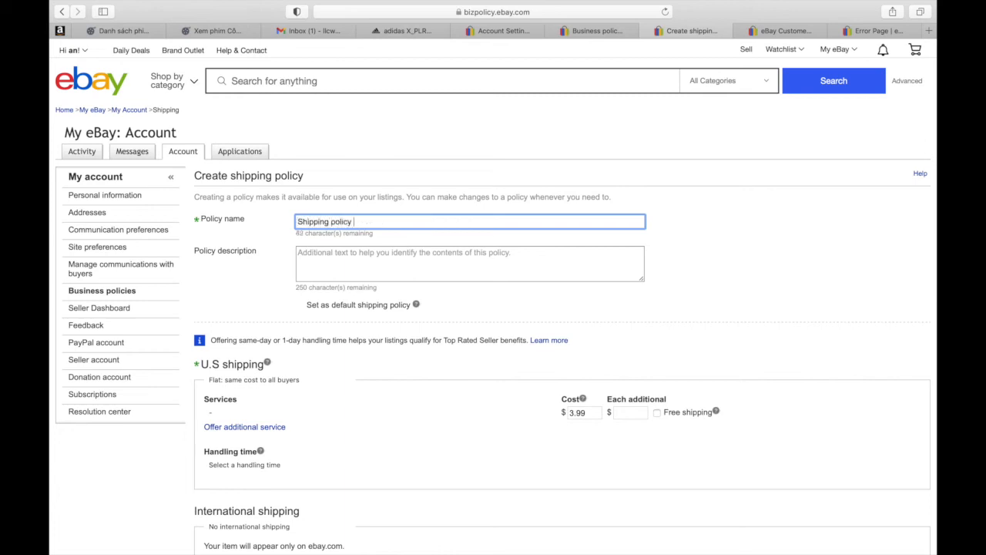
text(for Amazon)
scroll(313, 272, down, 2)
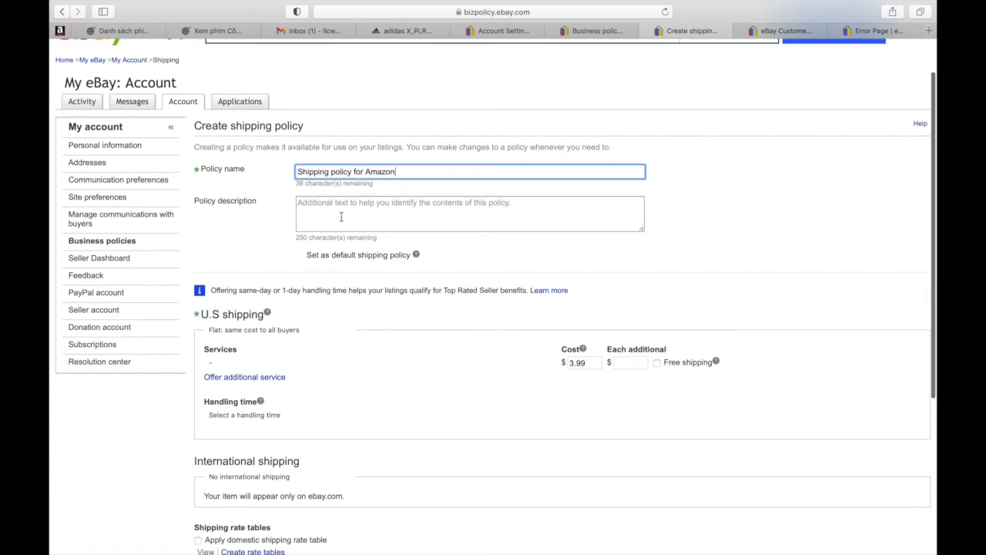
click(302, 262)
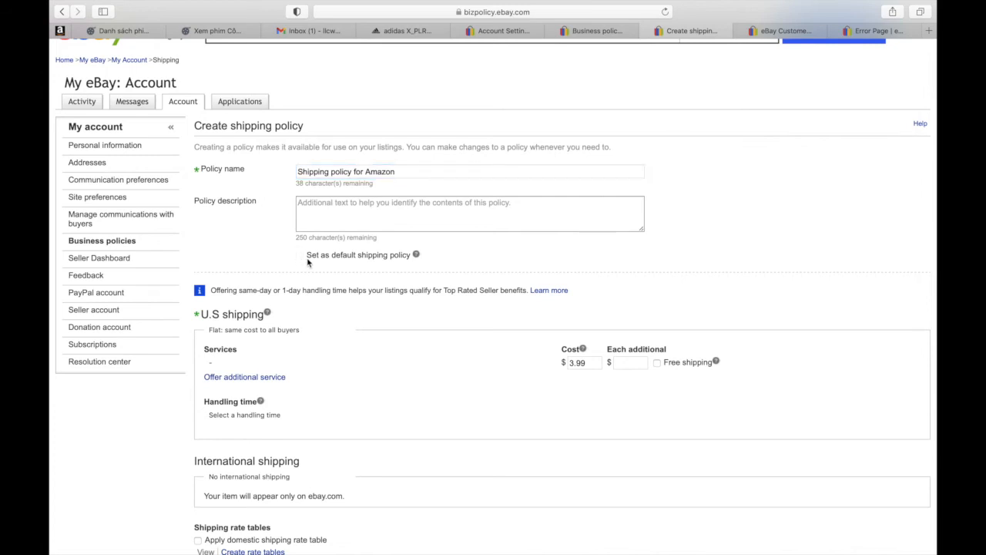
Step: Offer free U.S. shipping with the Standard Shipping (1 to 5 business days) service
scroll(299, 320, down, 3)
key(Tab)
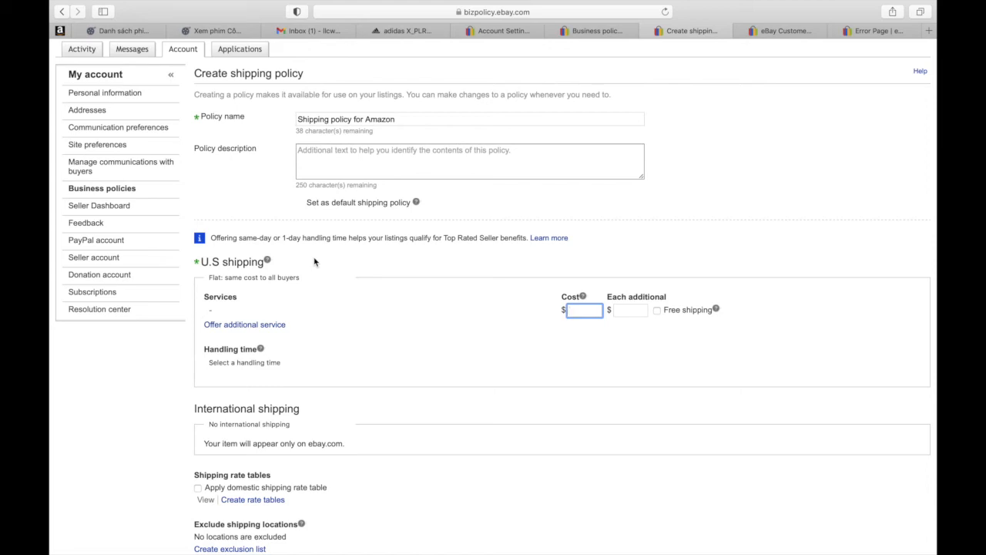
click(658, 310)
scroll(423, 297, down, 3)
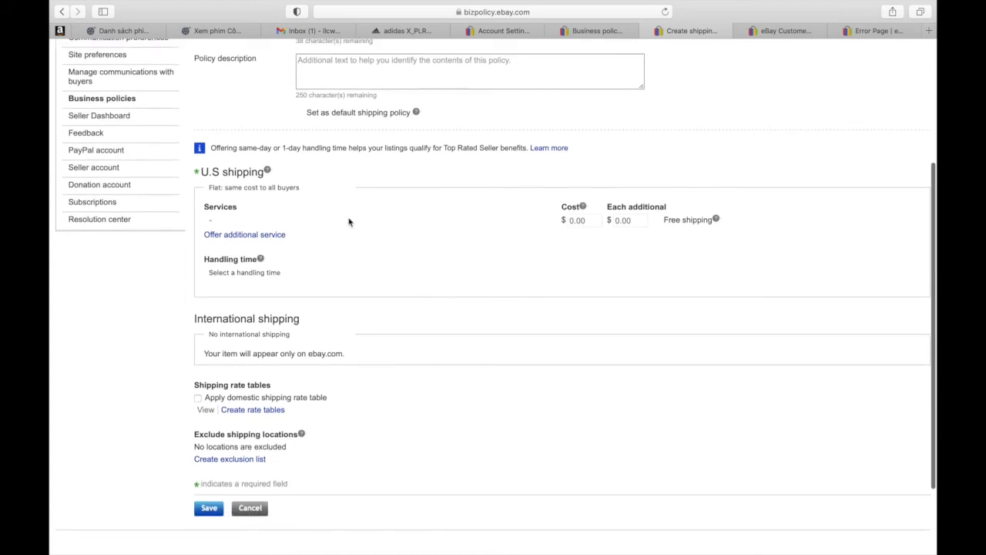
click(272, 221)
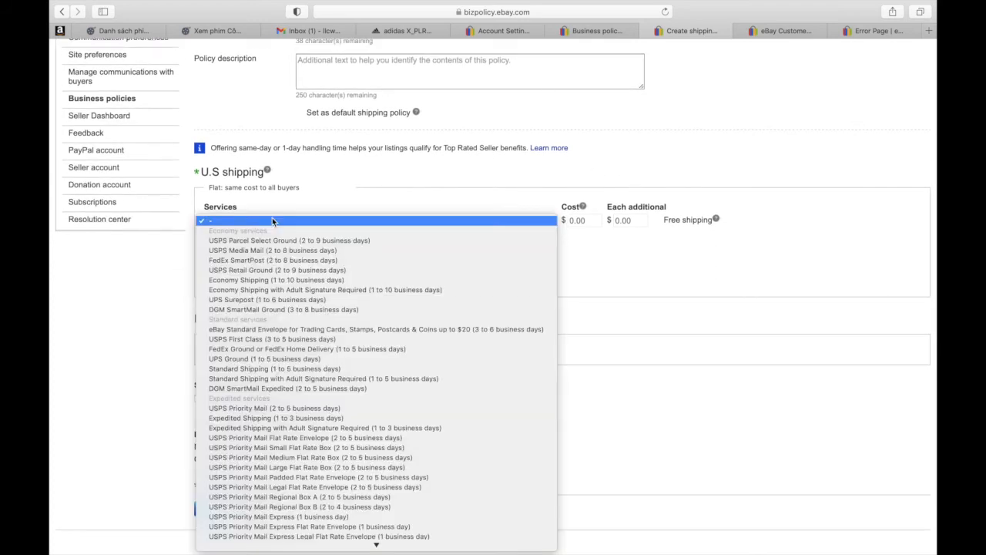
click(272, 370)
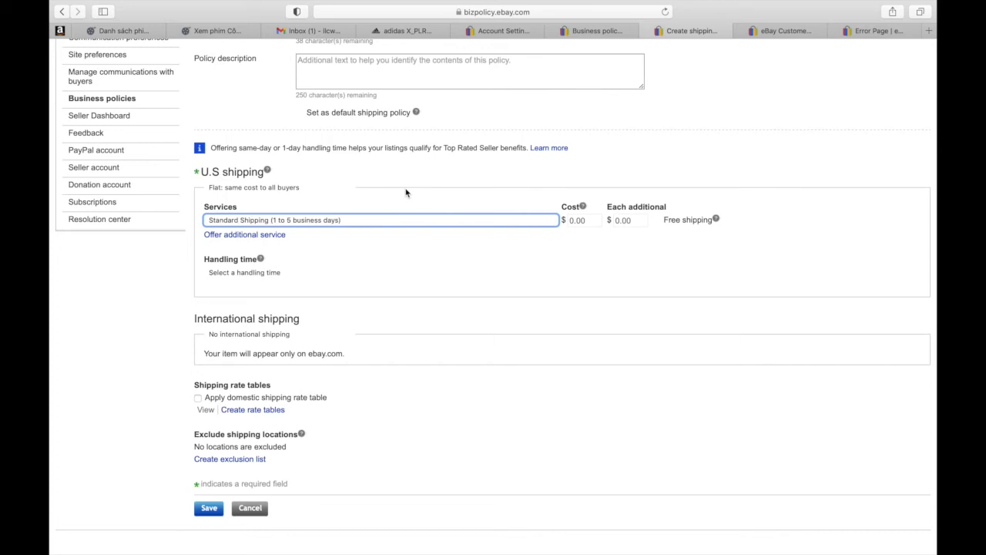
Step: Set the handling time for U.S. shipping to 3 business days
scroll(405, 208, down, 1)
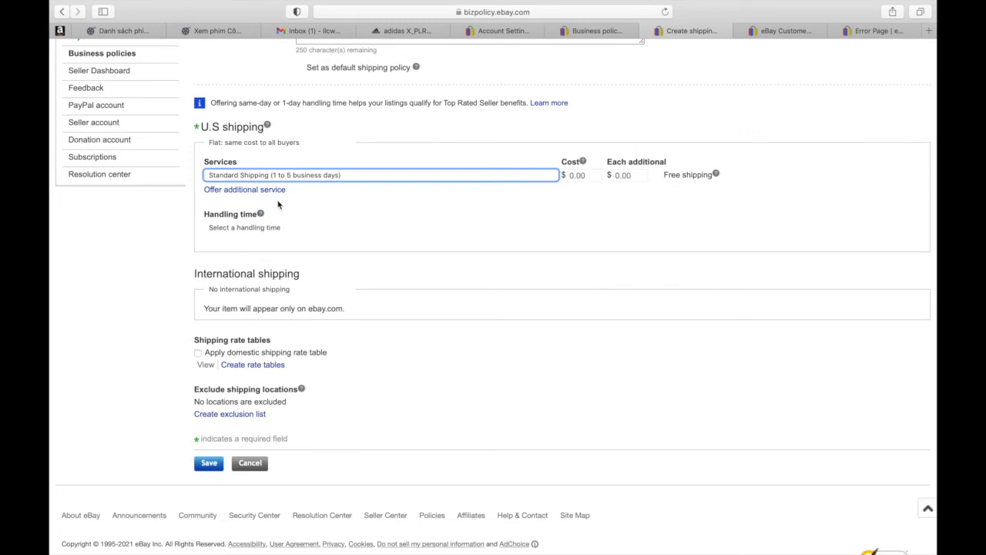
click(248, 229)
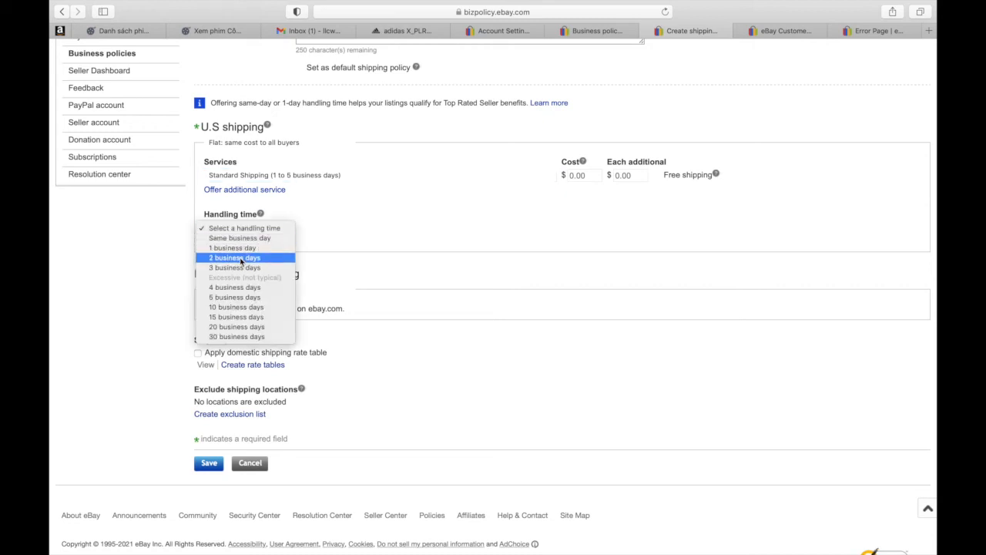
click(243, 268)
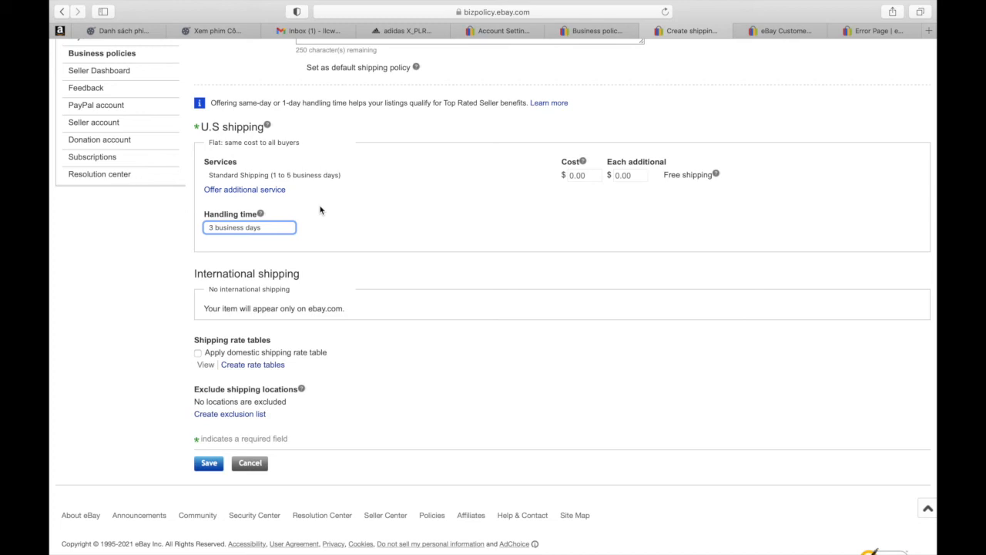
scroll(322, 275, down, 1)
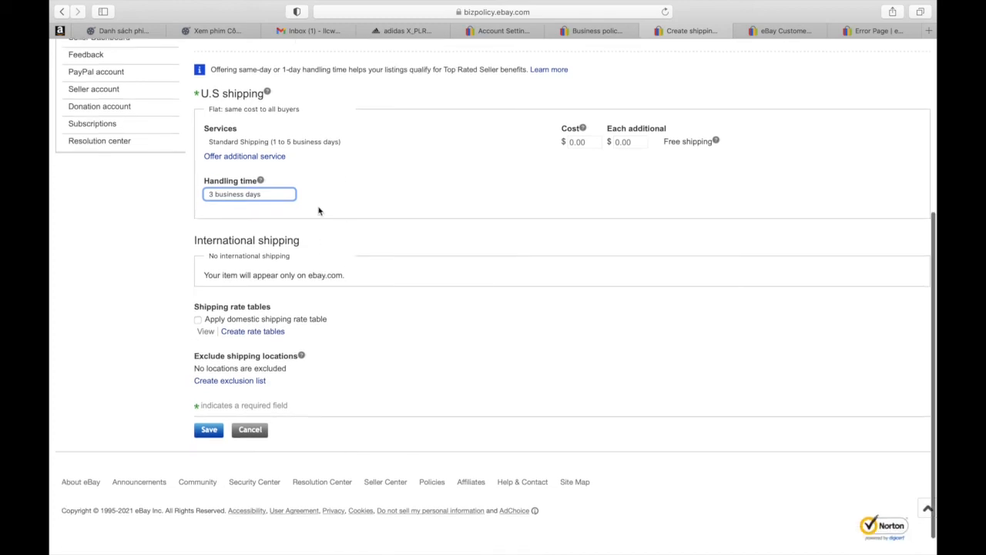
click(268, 198)
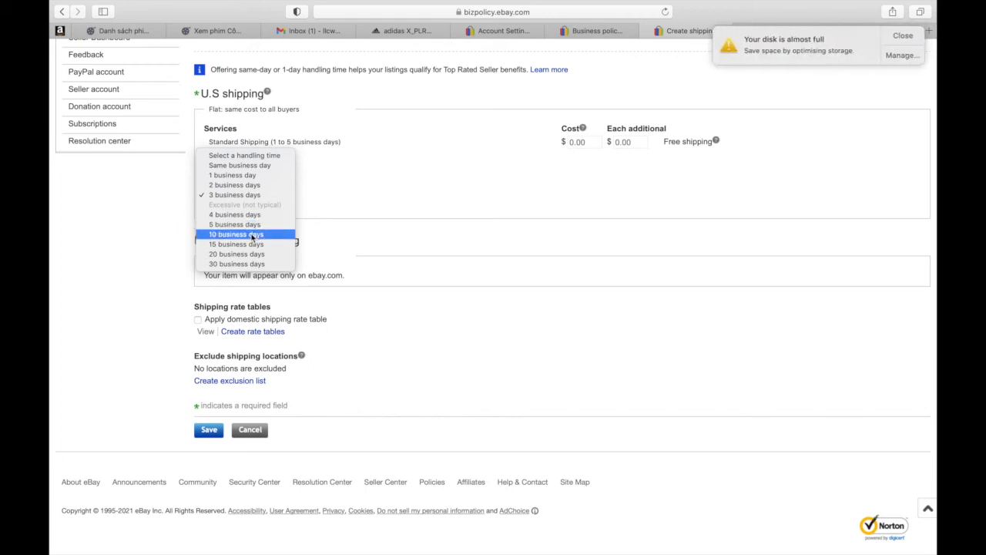
click(876, 37)
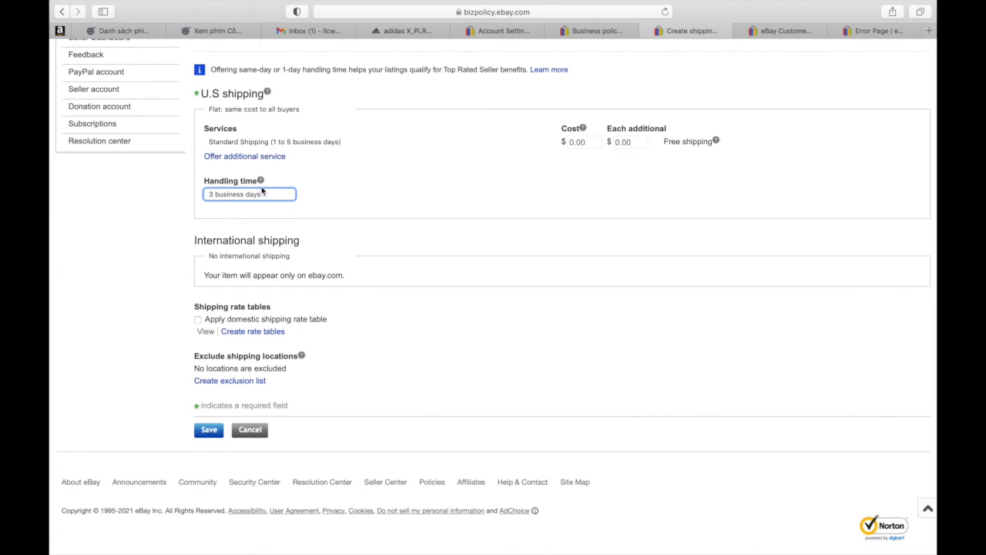
scroll(275, 220, up, 2)
scroll(273, 271, down, 1)
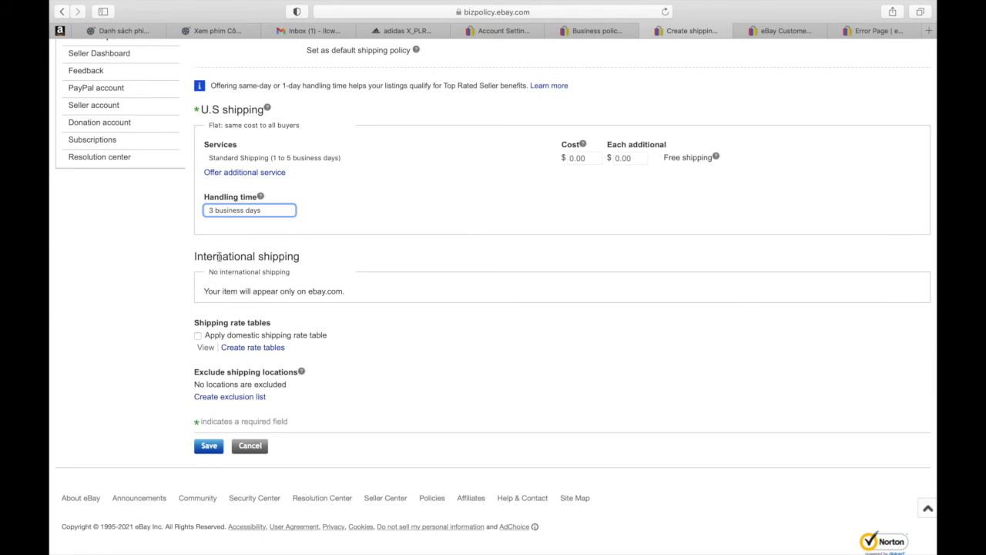
scroll(282, 249, up, 2)
scroll(224, 328, up, 5)
scroll(231, 322, down, 6)
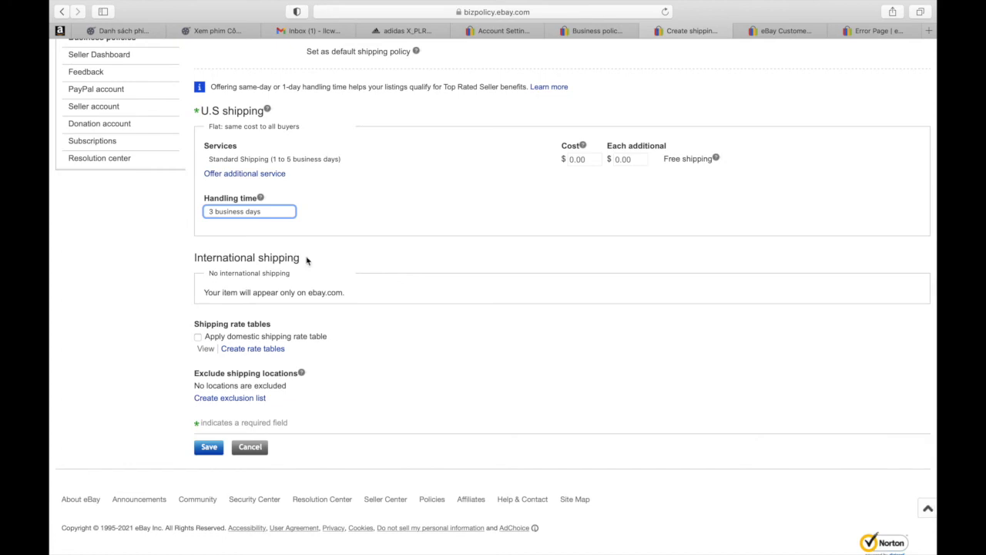
Step: Rename the shipping policy to "Shipping policy for Aliexpress"
scroll(331, 207, up, 5)
click(409, 222)
key(BackSpace)
key(BackSpace)
key(BackSpace)
key(BackSpace)
key(BackSpace)
key(BackSpace)
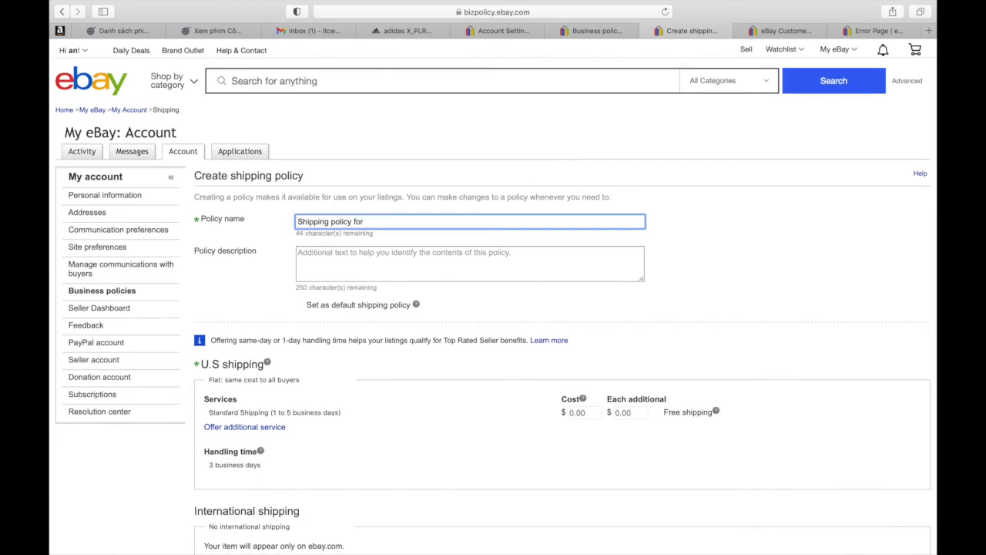
text(Aliexpress)
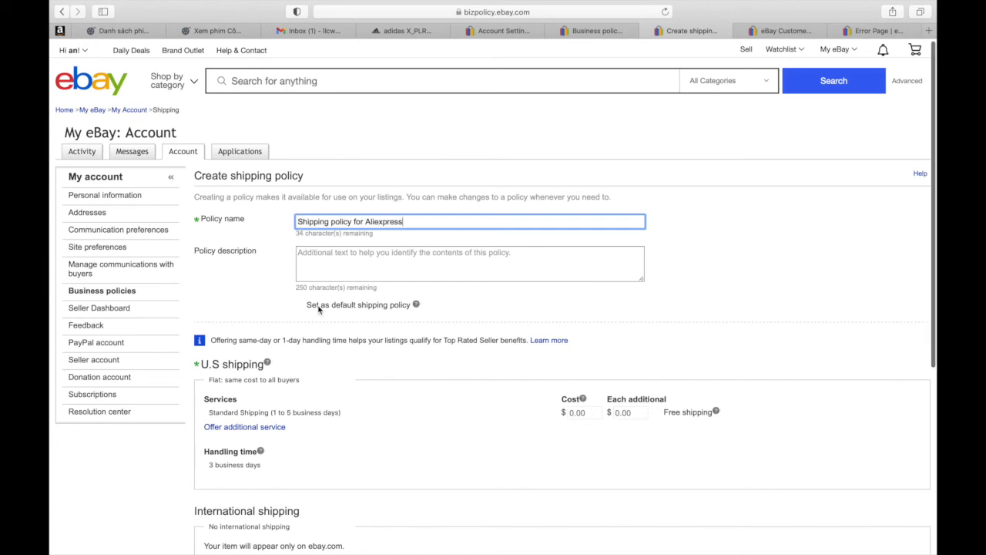
Step: Change the U.S. shipping service to Economy Shipping from outside US (11 to 23 business days) with free shipping
scroll(321, 312, down, 2)
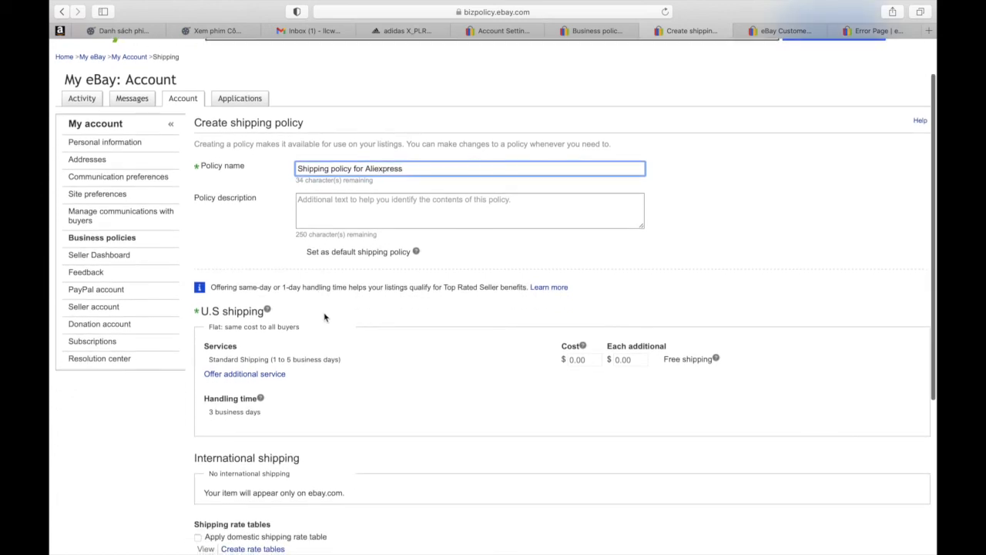
click(320, 362)
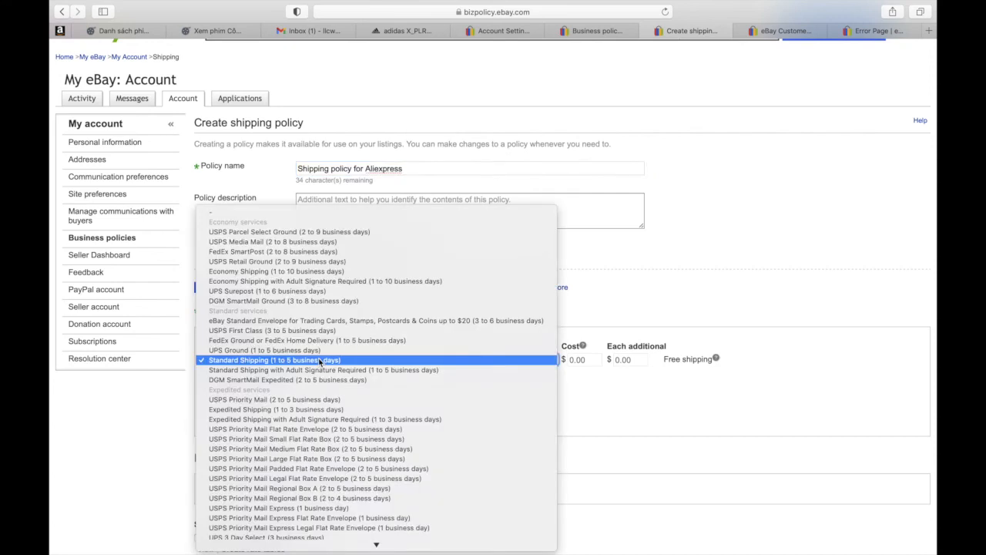
scroll(320, 362, down, 5)
scroll(320, 382, down, 3)
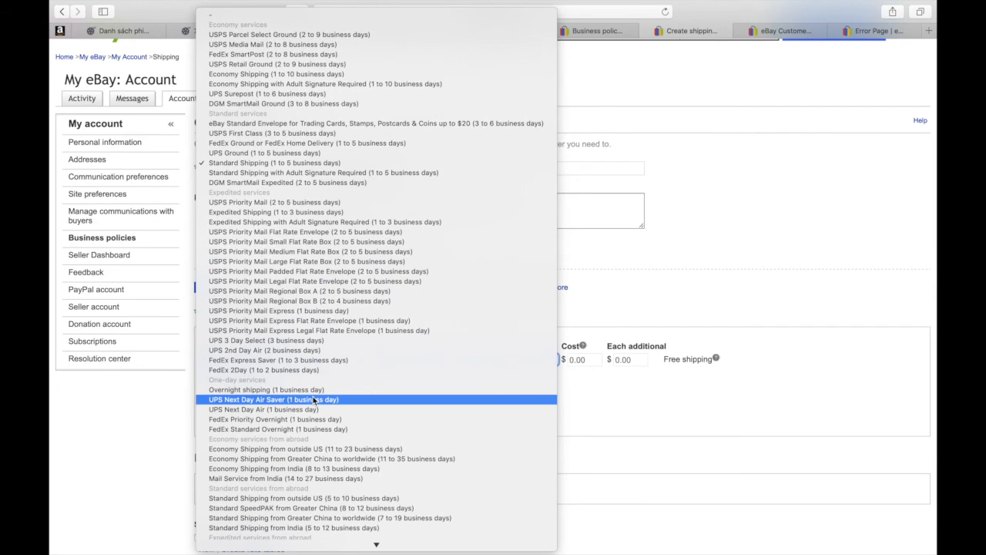
click(322, 450)
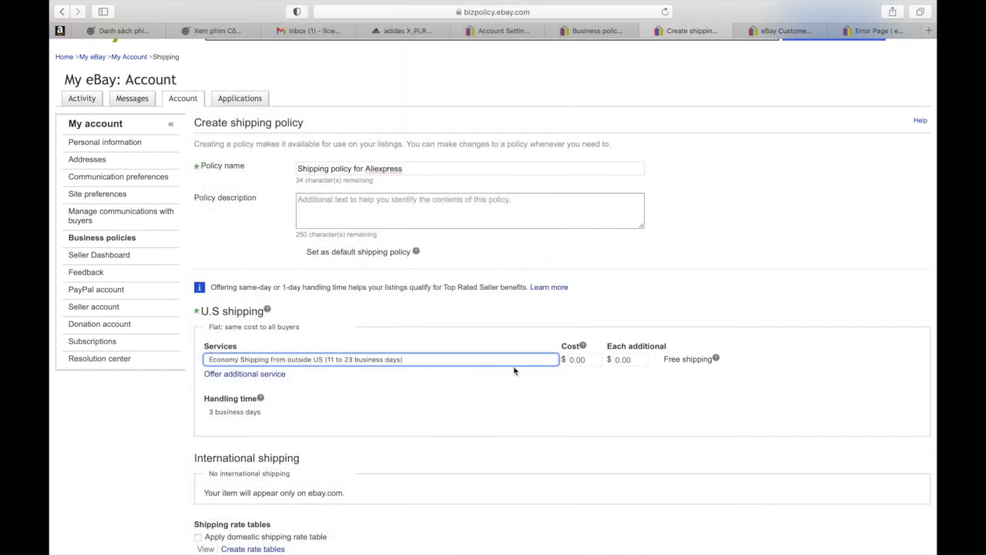
click(658, 362)
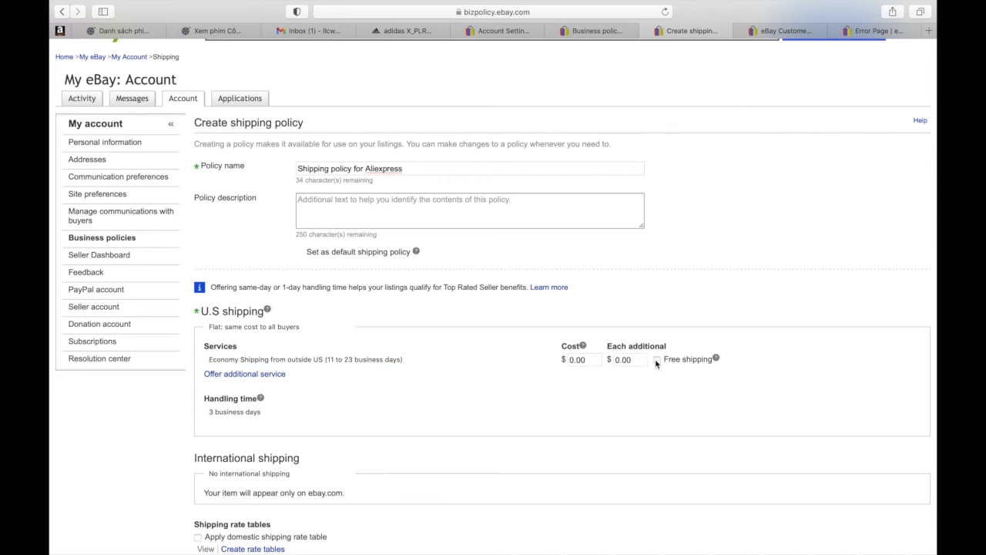
Step: Set international shipping to "Flat: same cost to all buyers"
scroll(456, 337, down, 5)
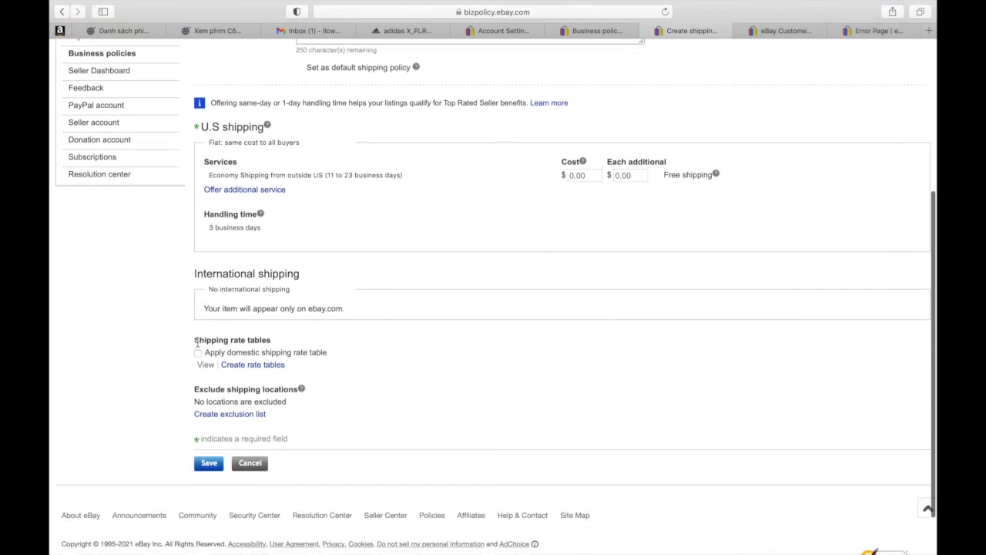
click(250, 289)
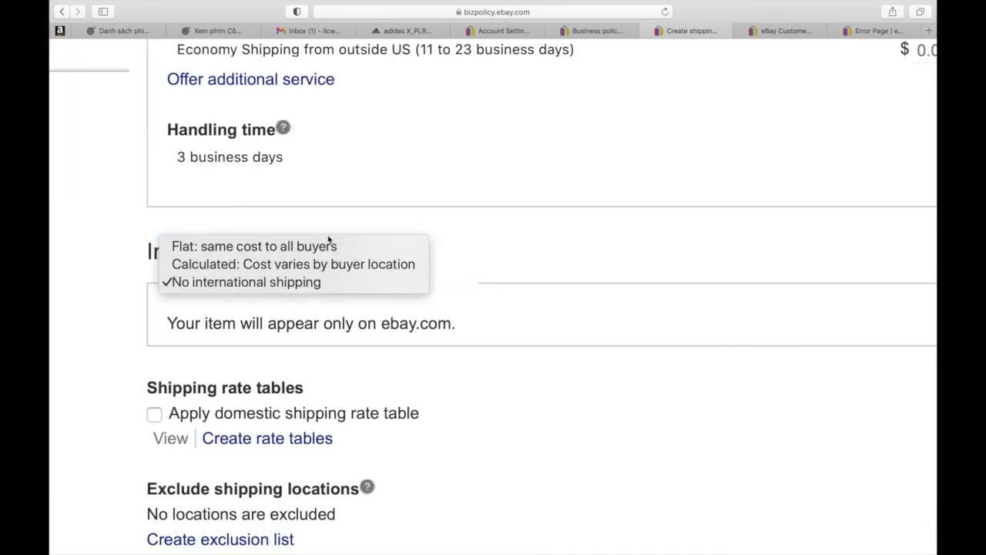
click(312, 247)
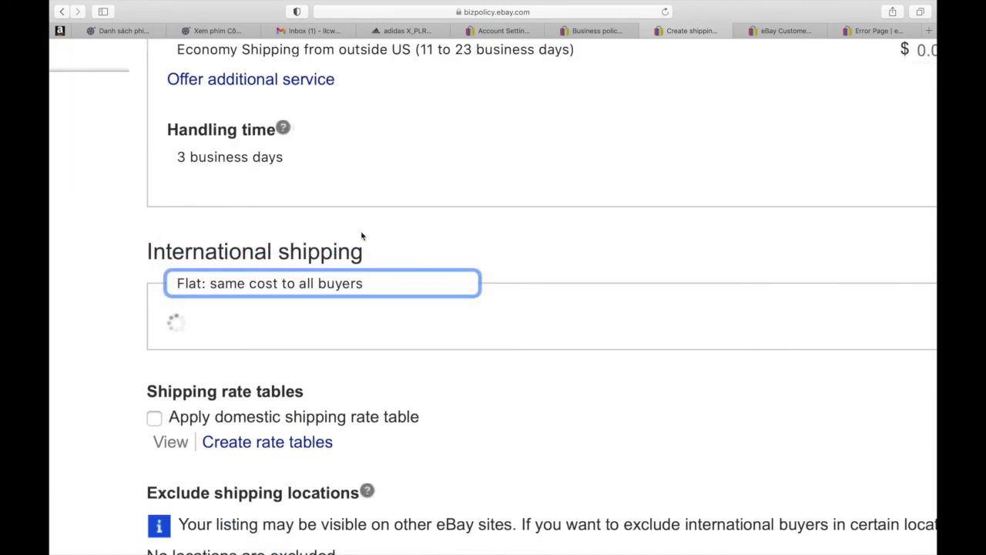
scroll(361, 236, up, 5)
click(329, 187)
click(329, 187)
Step: Create a shipping exclusion list and exclude the domestic locations Alaska/Hawaii, US Protectorates and APO/FPO
scroll(330, 310, down, 4)
scroll(321, 347, down, 5)
scroll(328, 329, up, 3)
scroll(327, 329, down, 2)
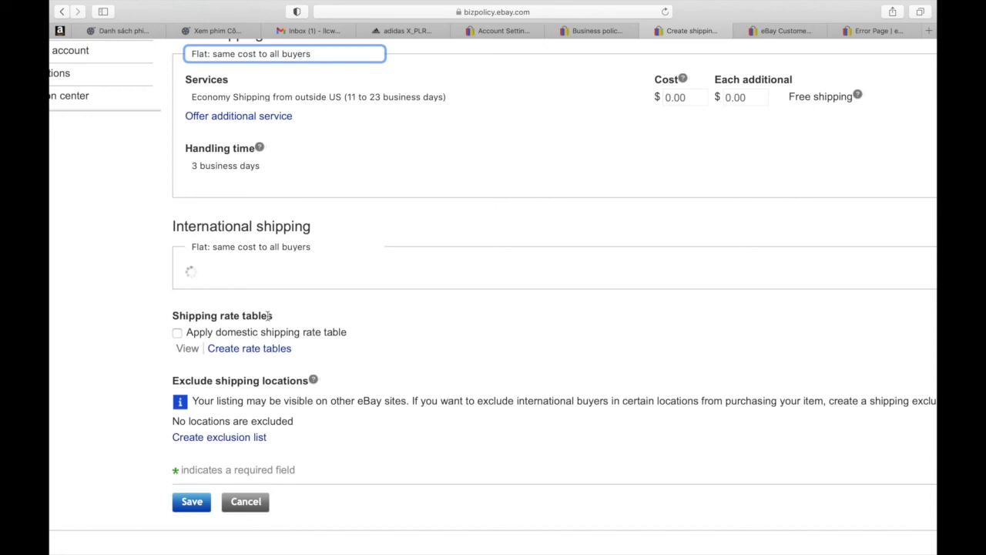
scroll(269, 341, down, 1)
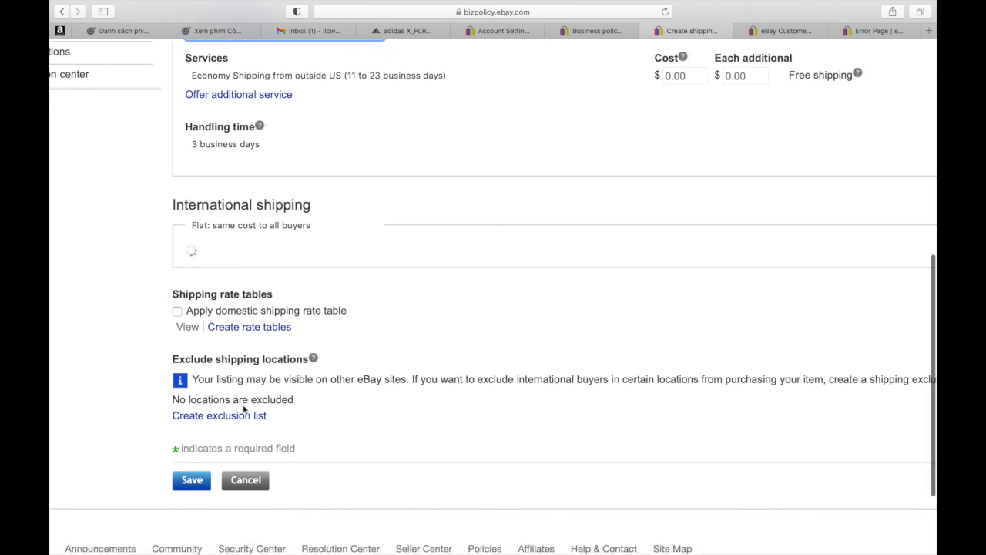
scroll(243, 410, down, 2)
scroll(243, 409, right, 1)
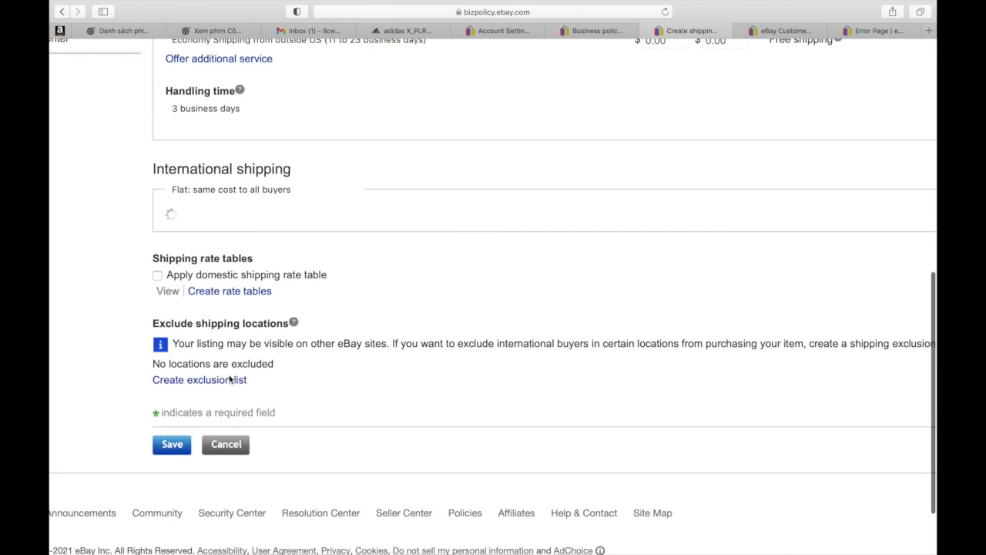
scroll(230, 379, right, 1)
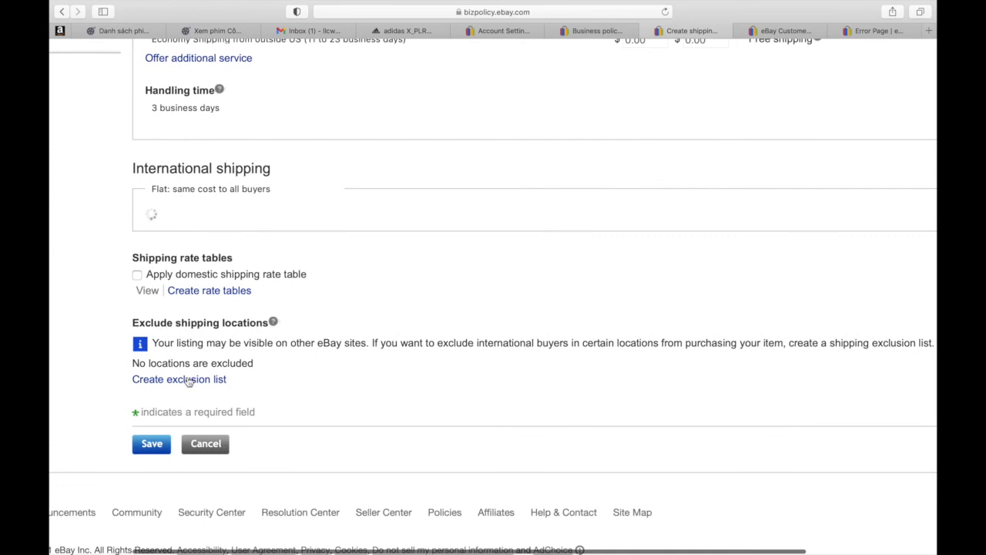
click(188, 380)
scroll(327, 204, up, 3)
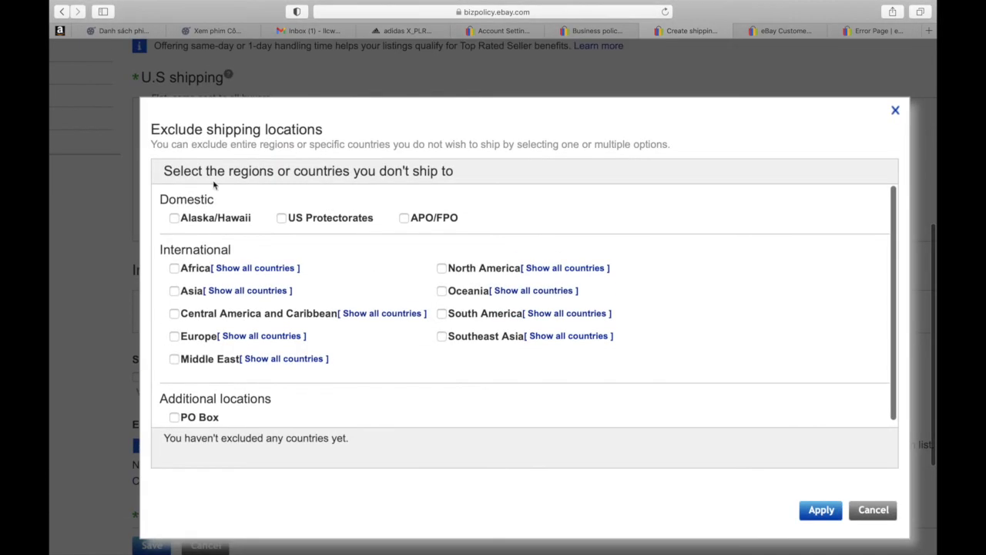
click(175, 219)
click(283, 219)
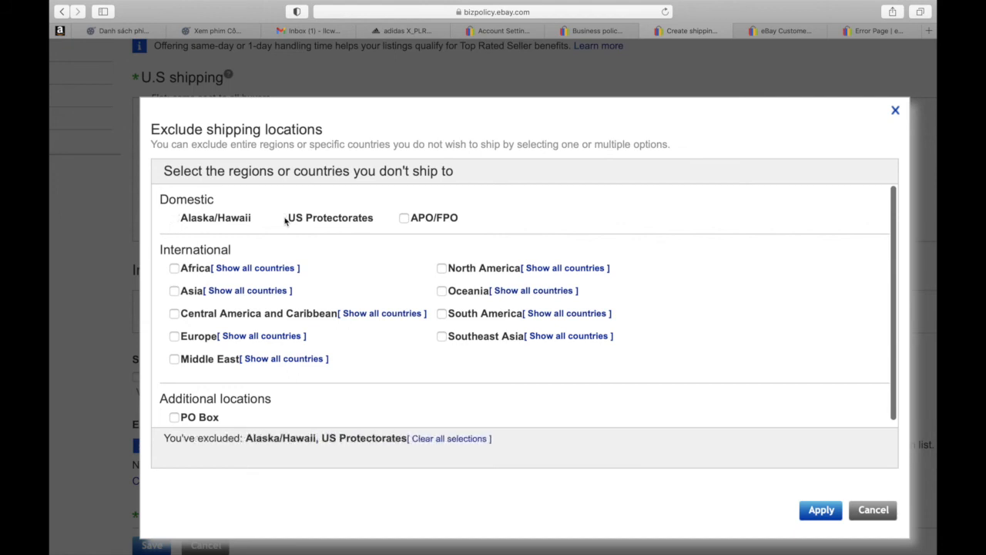
click(402, 219)
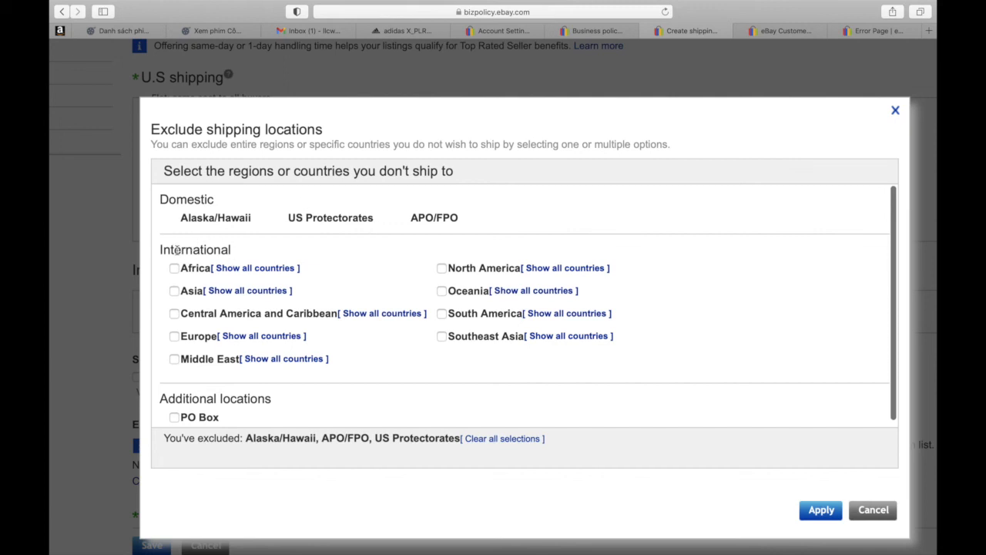
Step: Exclude the international regions Africa, Middle East, North America and Southeast Asia from shipping
click(176, 270)
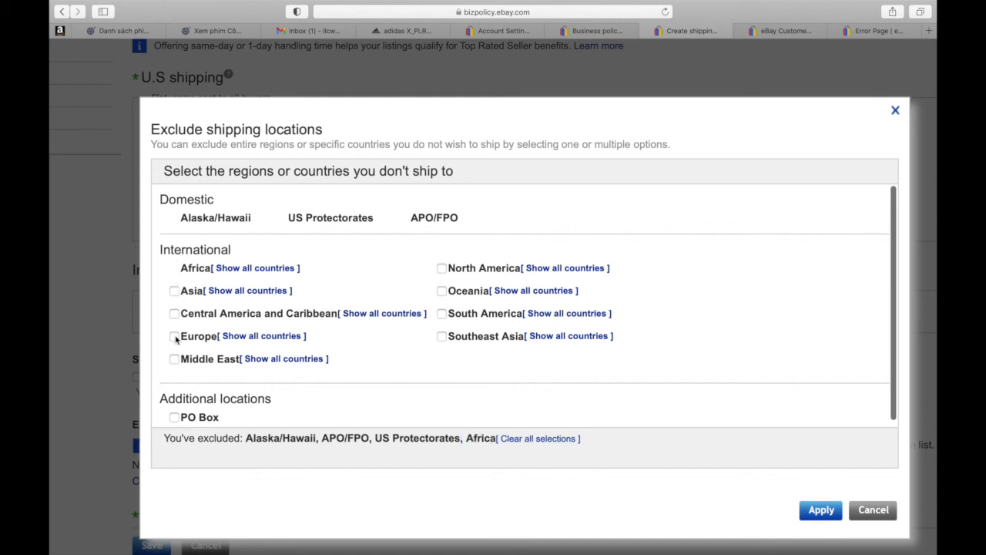
click(176, 359)
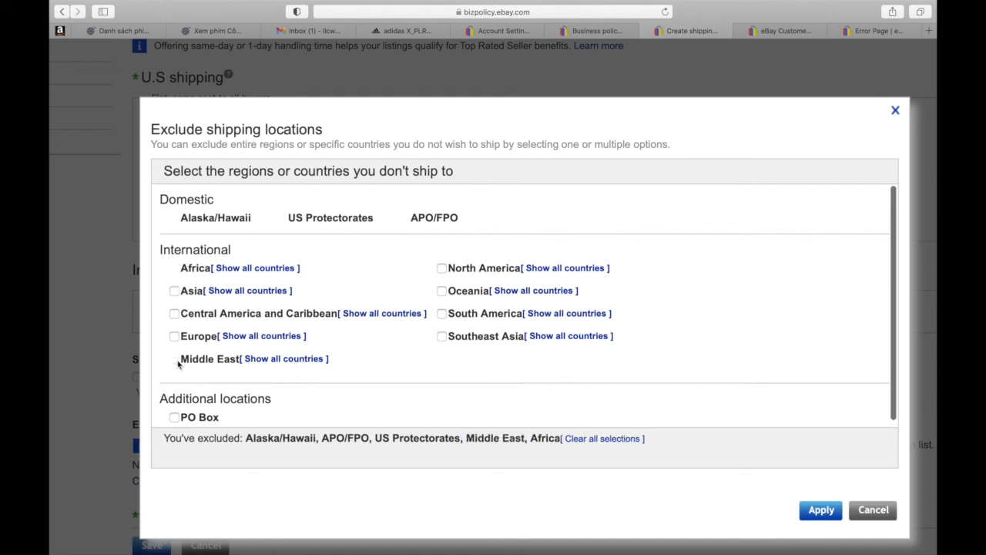
click(441, 269)
click(442, 336)
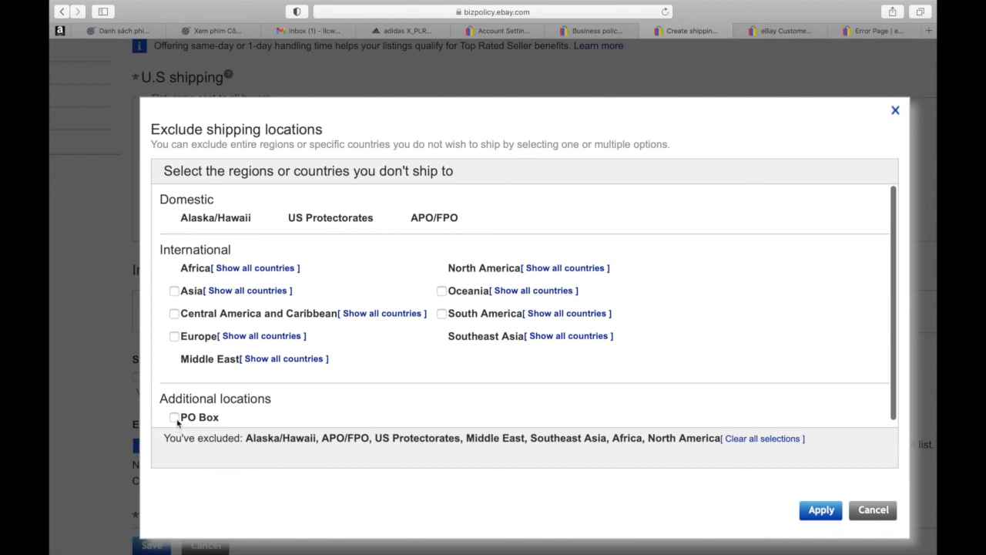
Step: Exclude PO Box addresses as an additional location and apply the exclusion list
scroll(161, 403, up, 5)
scroll(309, 395, down, 3)
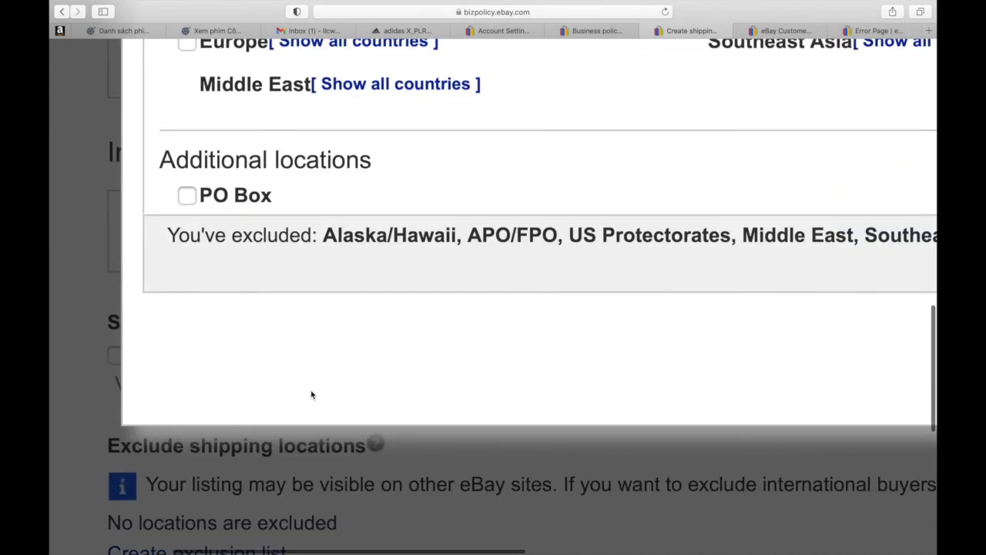
scroll(313, 395, up, 1)
scroll(311, 395, up, 3)
scroll(403, 292, right, 3)
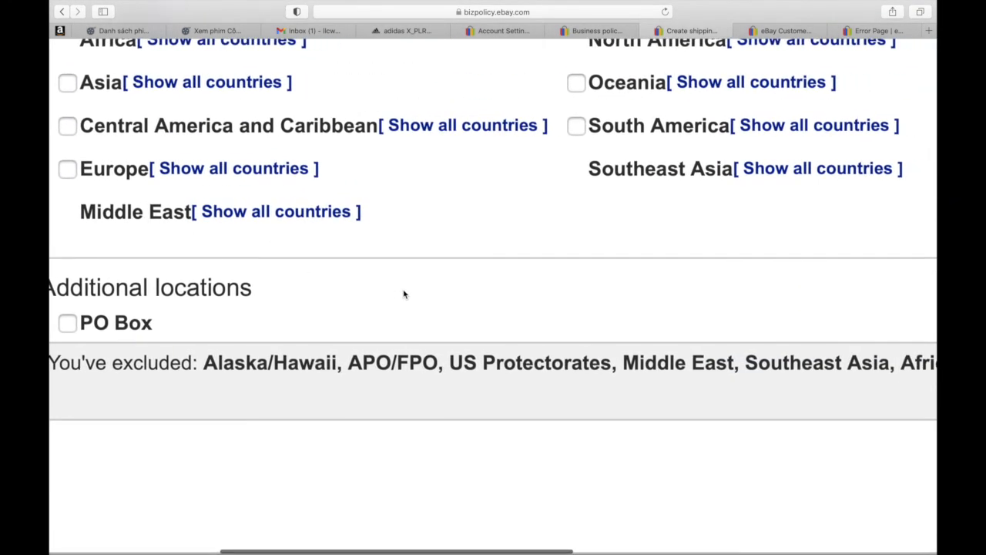
scroll(403, 293, left, 1)
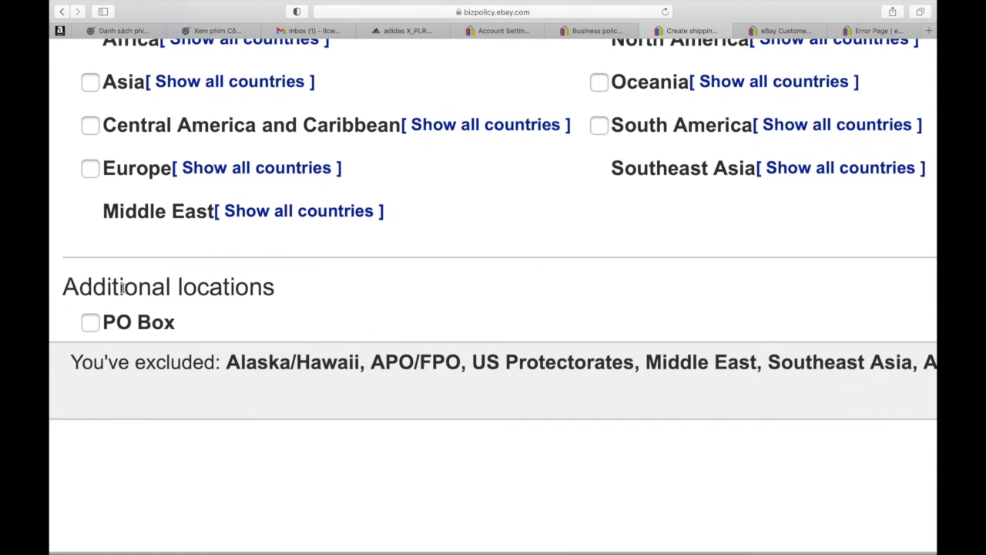
click(91, 323)
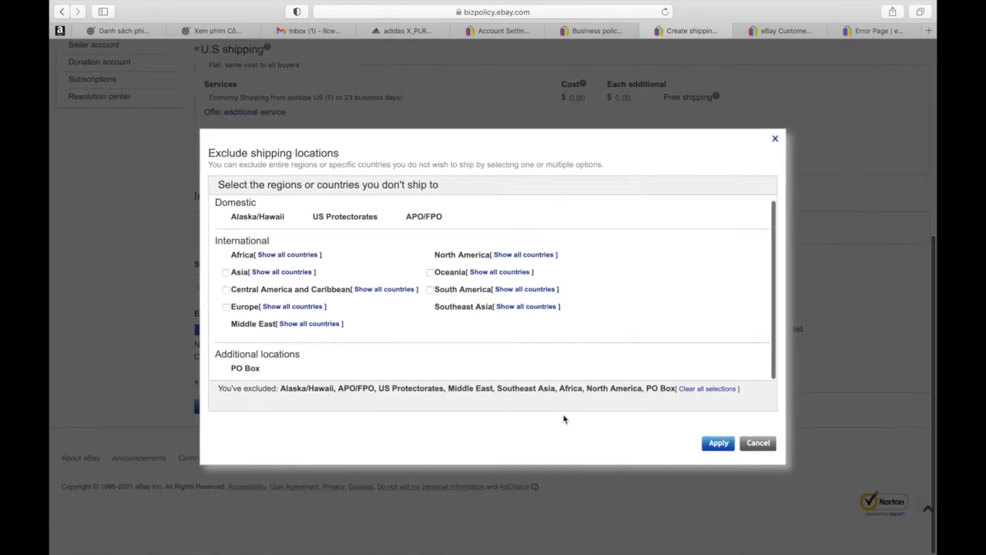
click(719, 443)
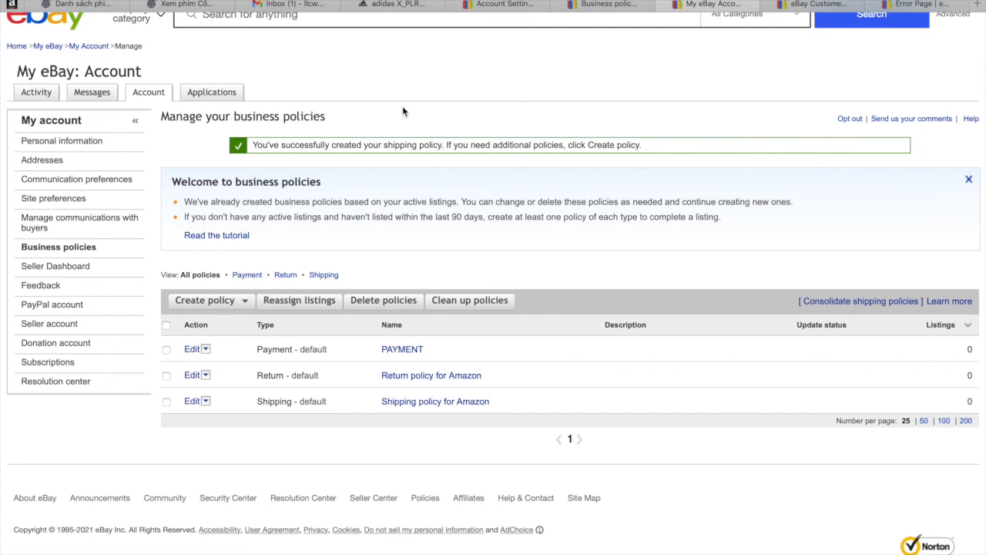
Step: Open the account settings and review the information about linking a PayPal account
scroll(226, 108, up, 2)
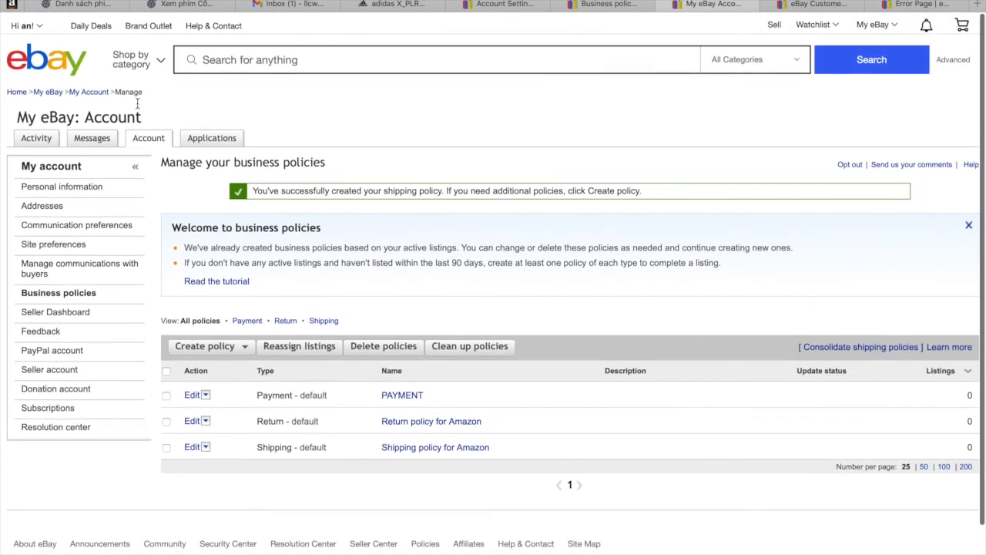
mouse_move(27, 25)
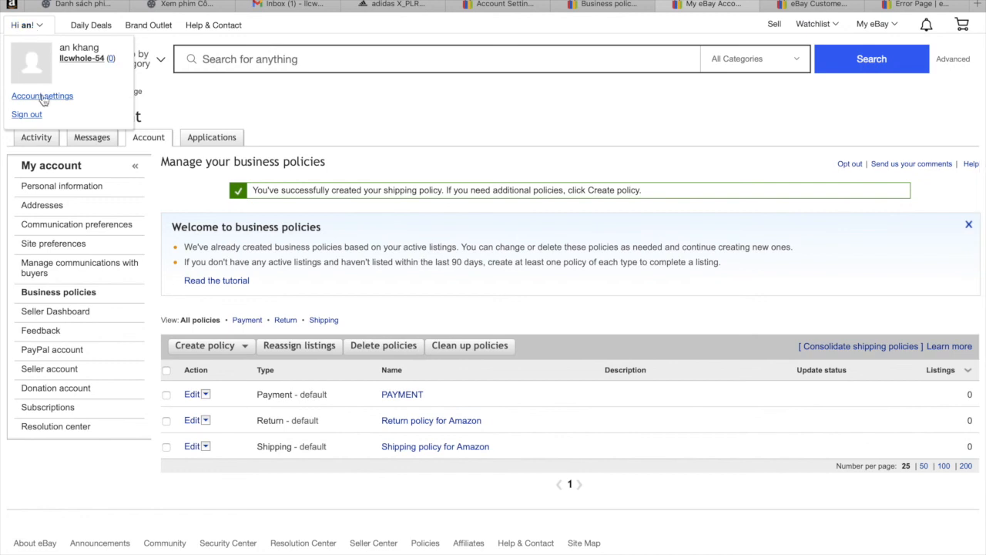
click(43, 97)
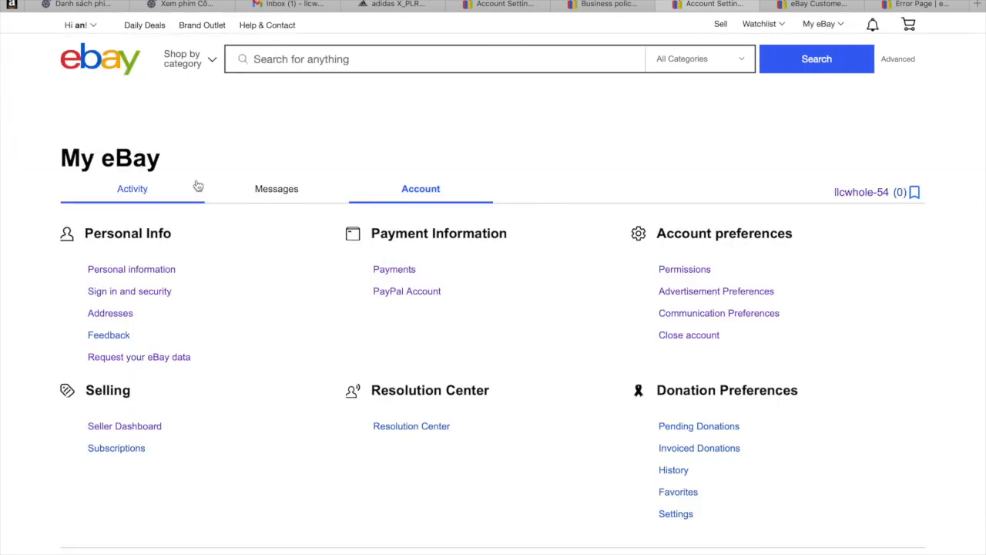
click(398, 293)
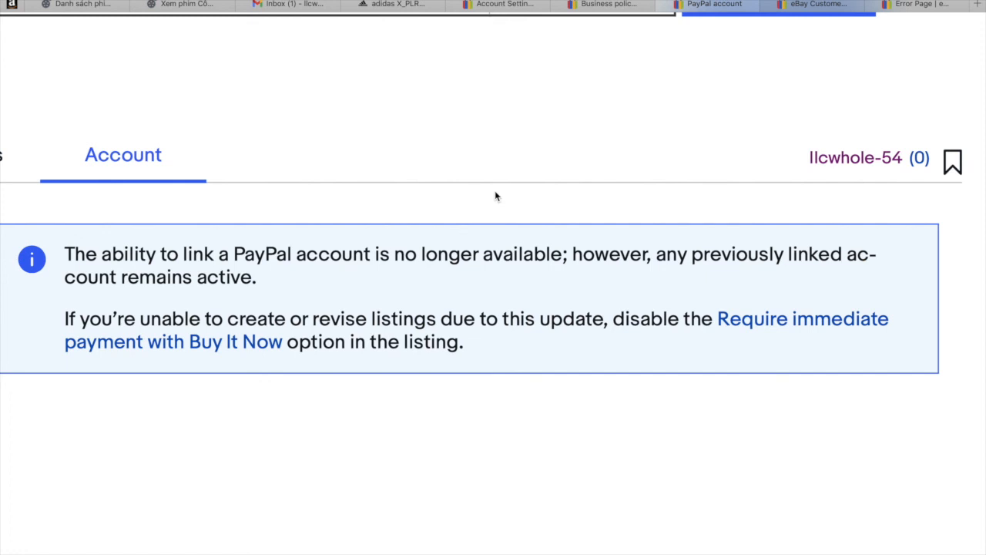
scroll(484, 255, down, 1)
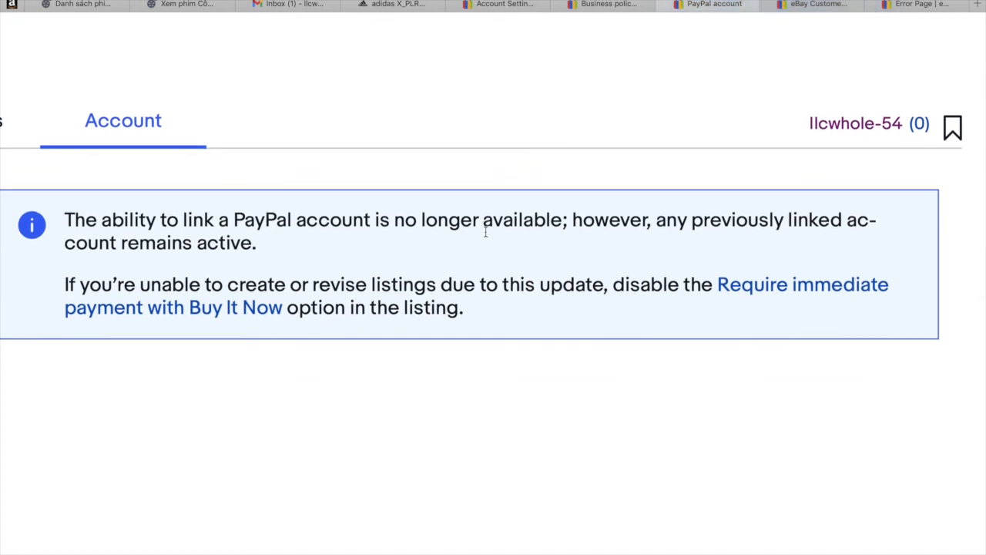
scroll(486, 232, down, 5)
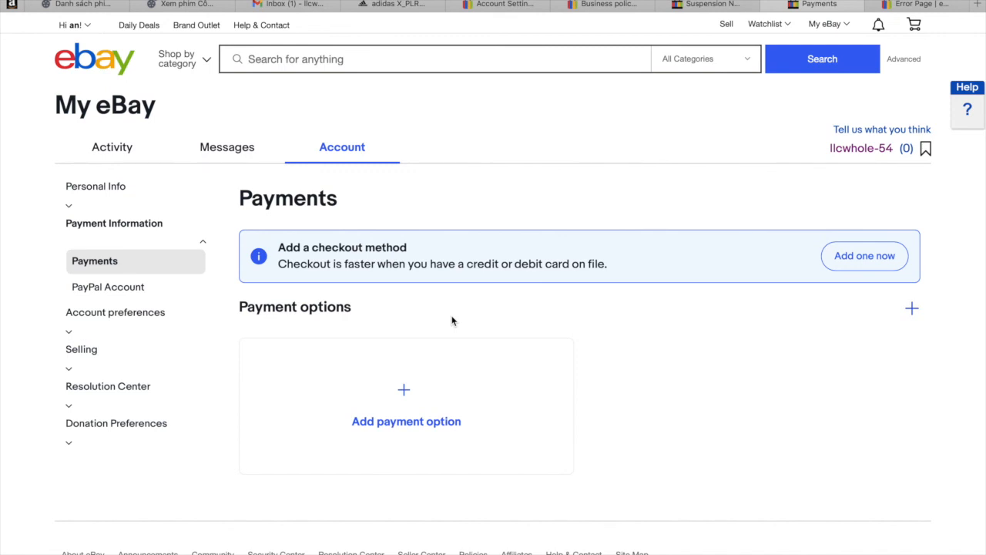
Step: Start adding a credit or debit card as a payment option for checkout
click(402, 401)
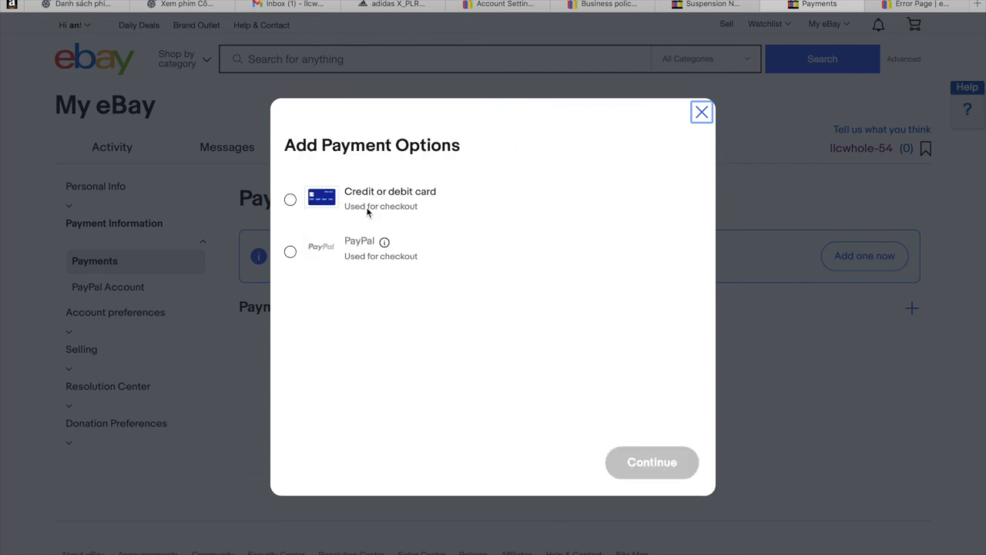
click(290, 200)
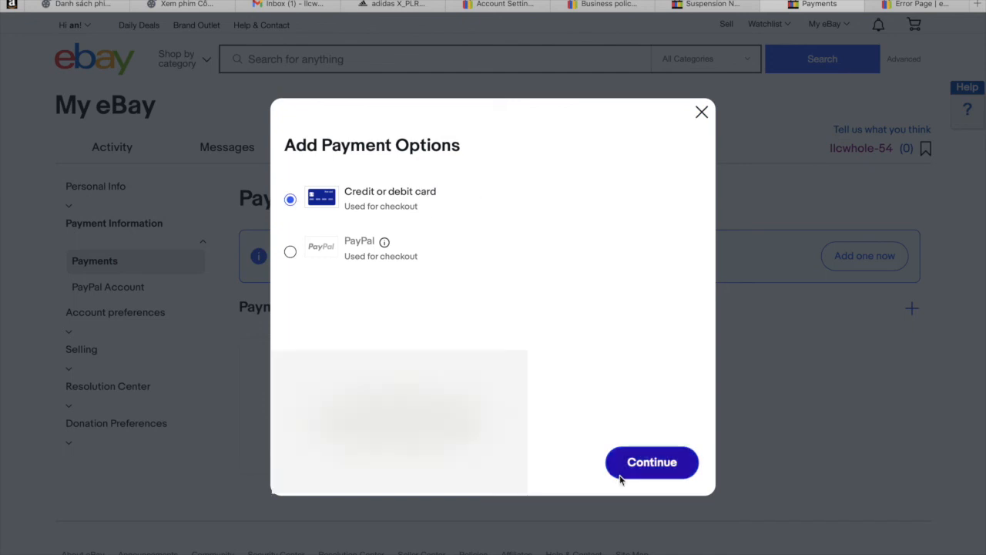
click(651, 469)
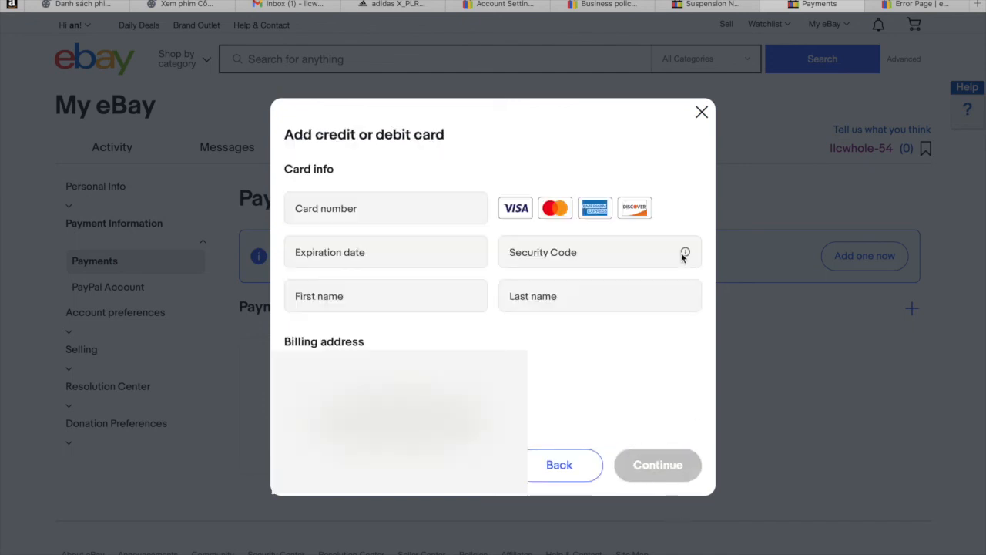
Step: Go through the card form's fields for card number, expiration date, first name and security code without filling them in
click(411, 209)
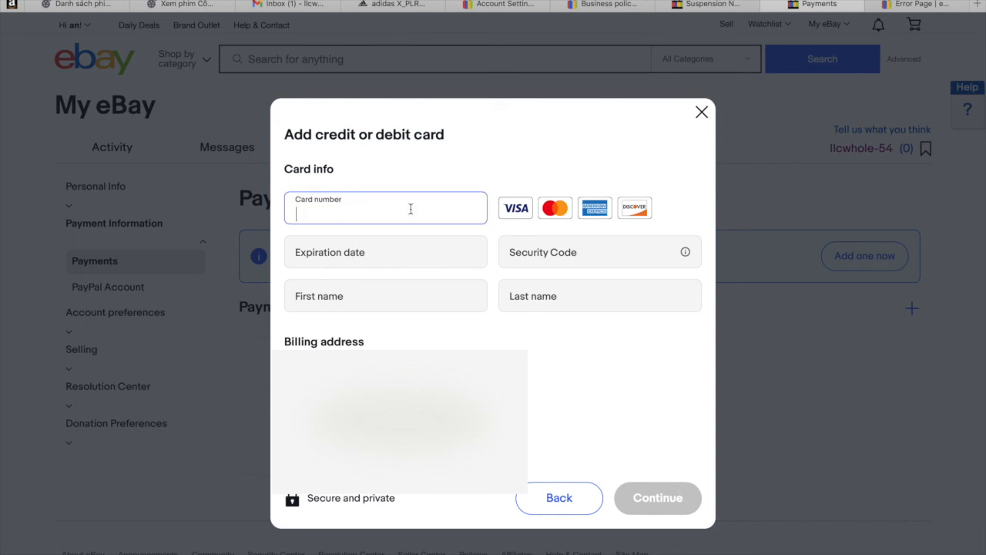
click(373, 256)
click(354, 290)
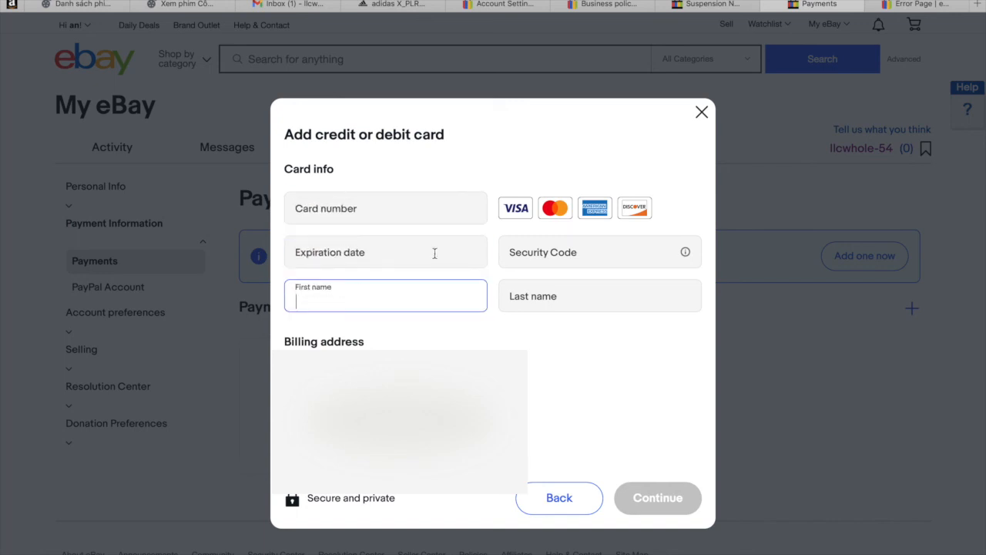
click(537, 240)
click(412, 207)
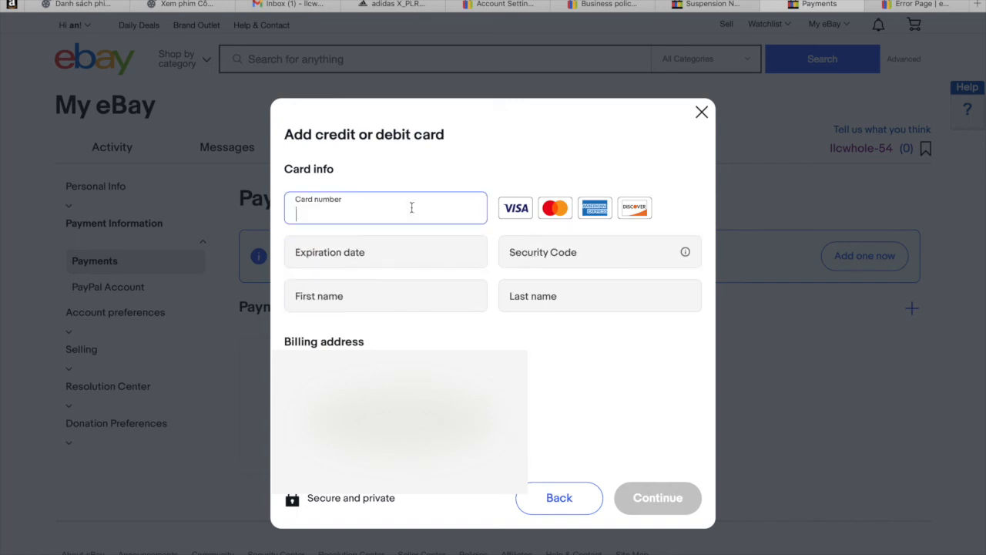